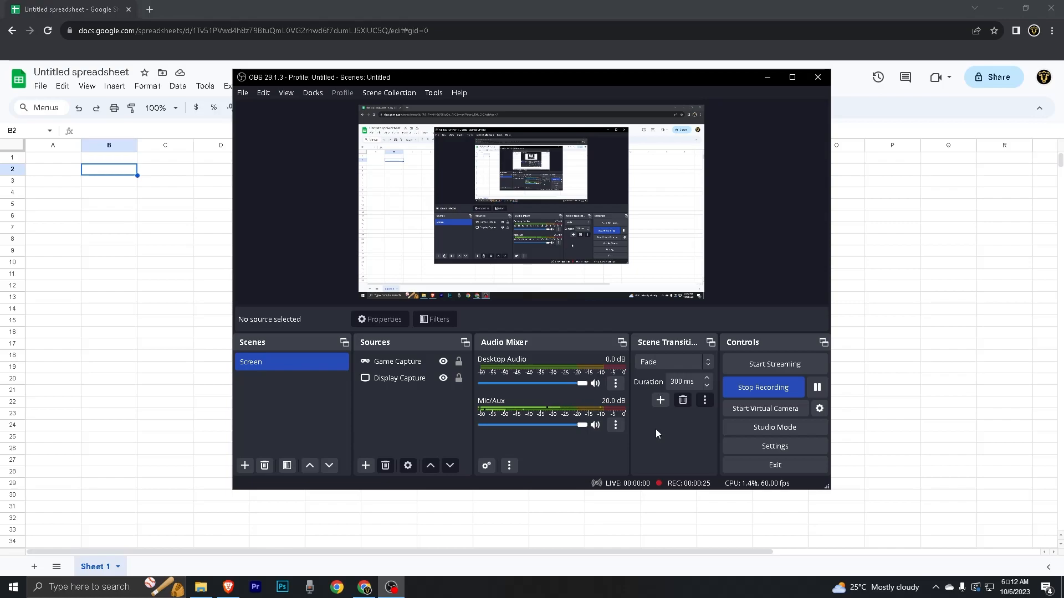
# In the spreadsheet, enter Lookup, Vlookup, Hlookup and Xlookup down cells B2 to B5
pyautogui.click(162, 313)
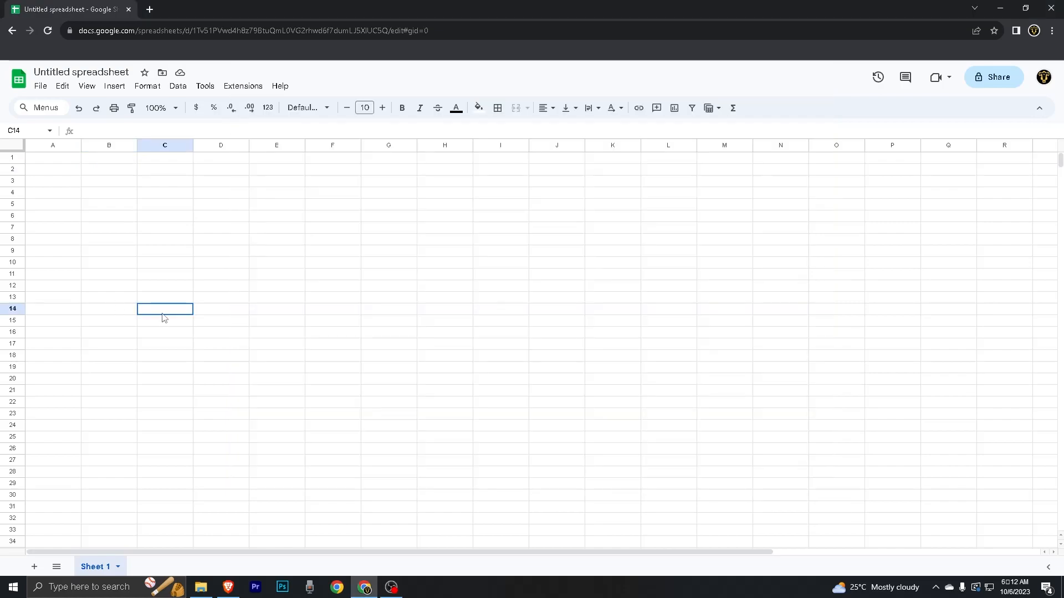
pyautogui.click(382, 220)
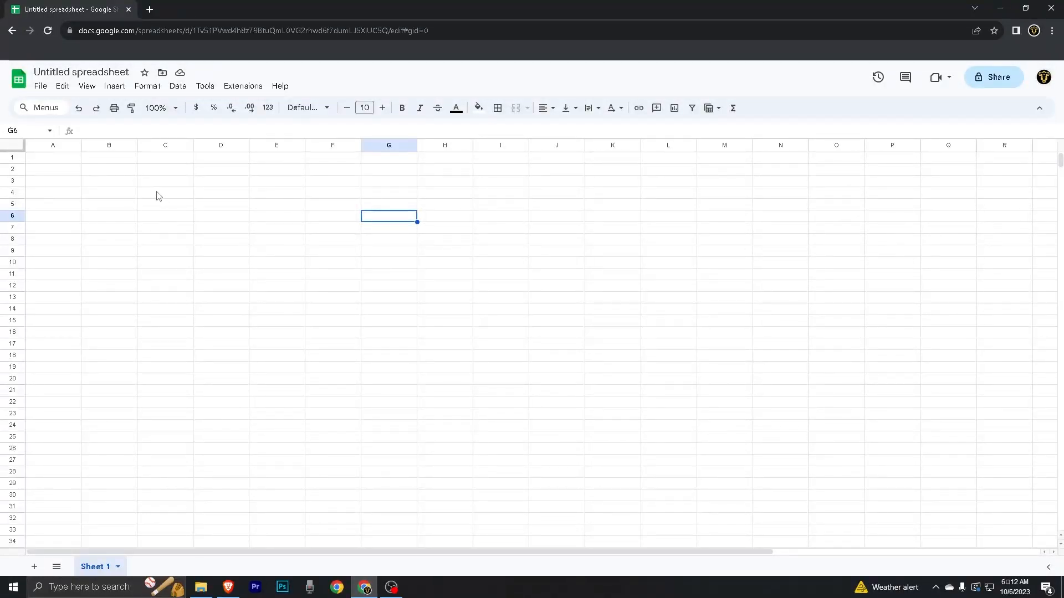
pyautogui.click(122, 174)
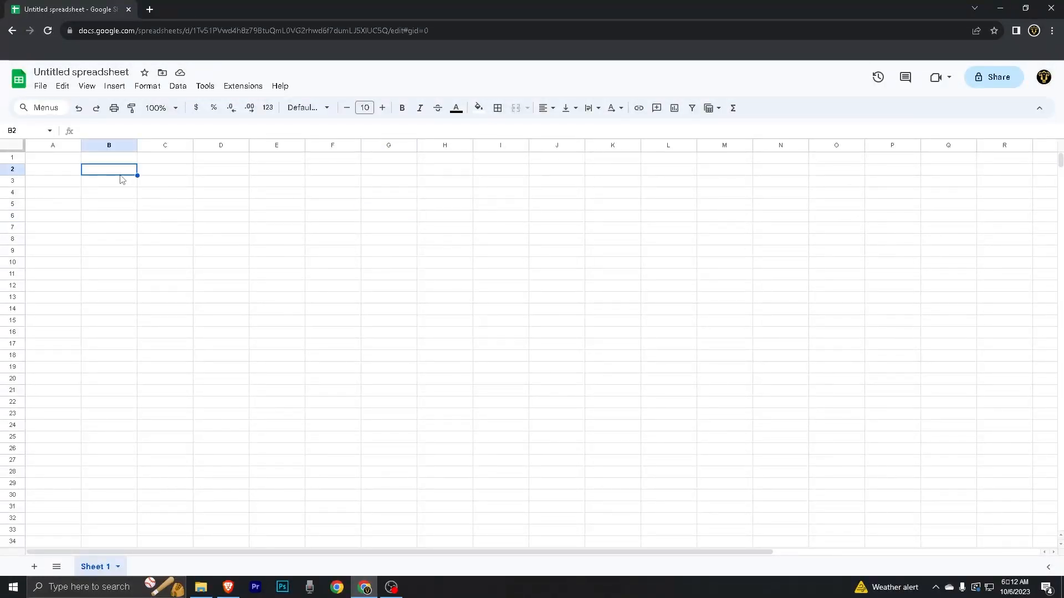
pyautogui.write('Lookup')
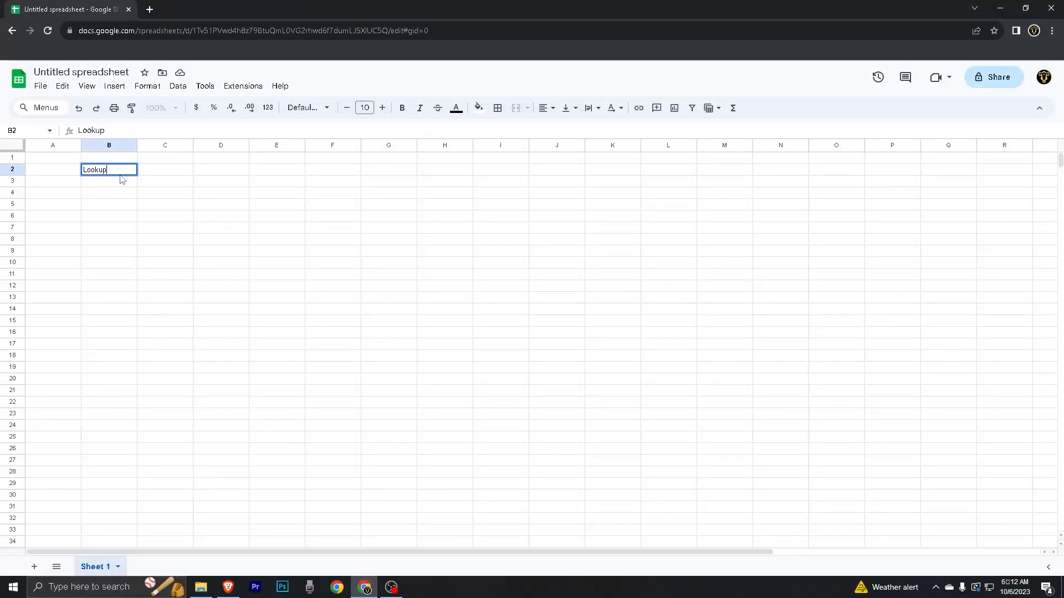
pyautogui.press('Return')
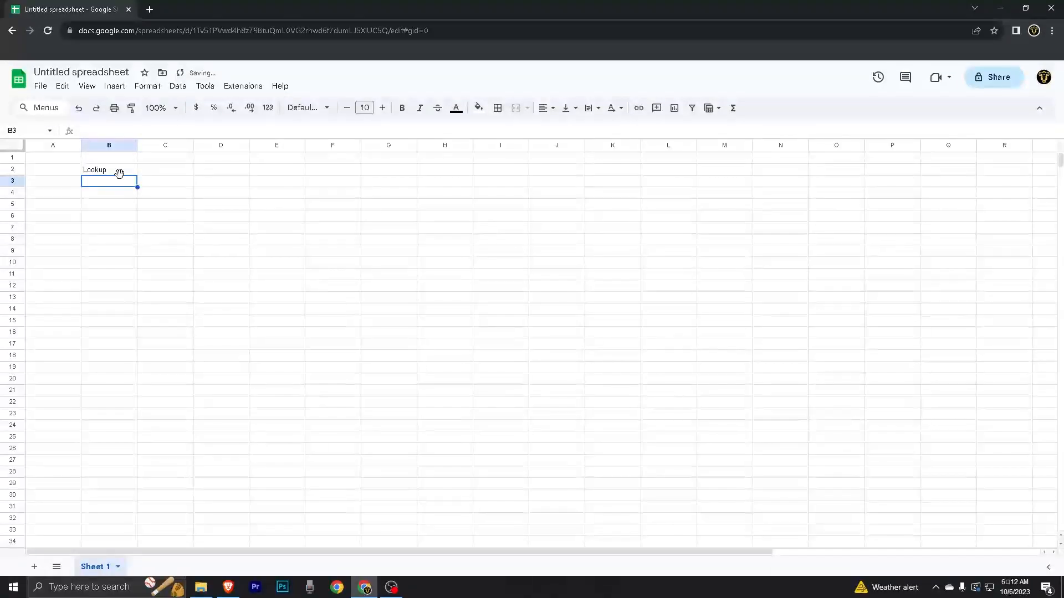
pyautogui.write('Vlookup')
pyautogui.press('Return')
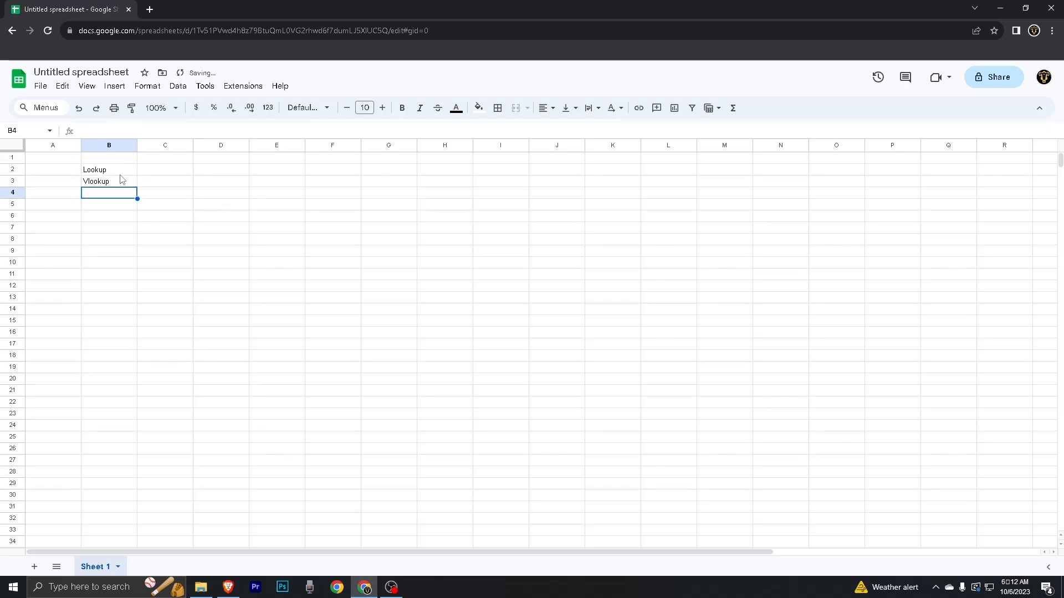
pyautogui.write('Hlookup')
pyautogui.press('Return')
pyautogui.write('Xlookup')
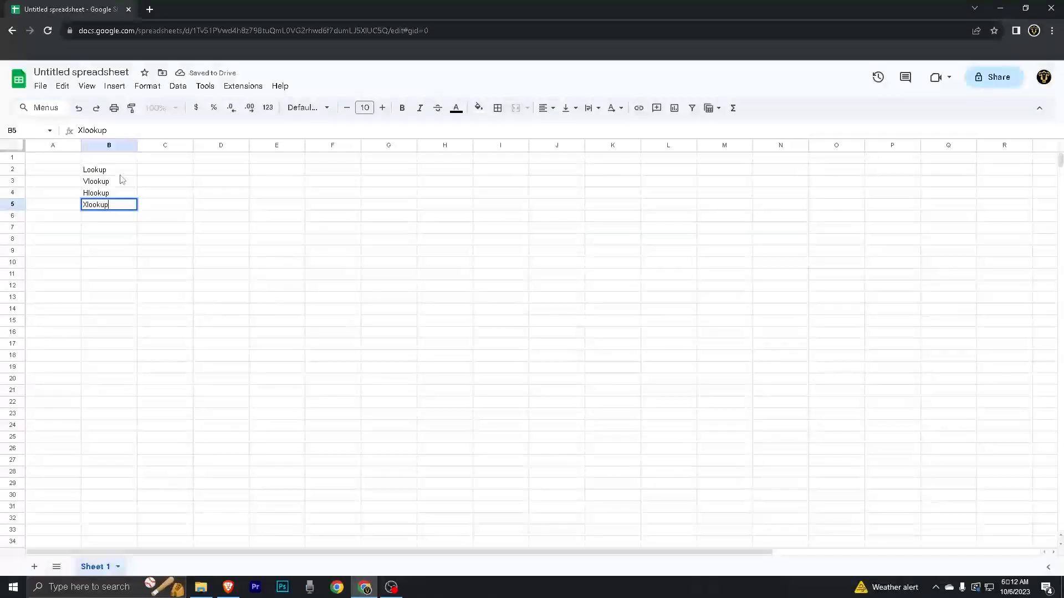
pyautogui.press('Return')
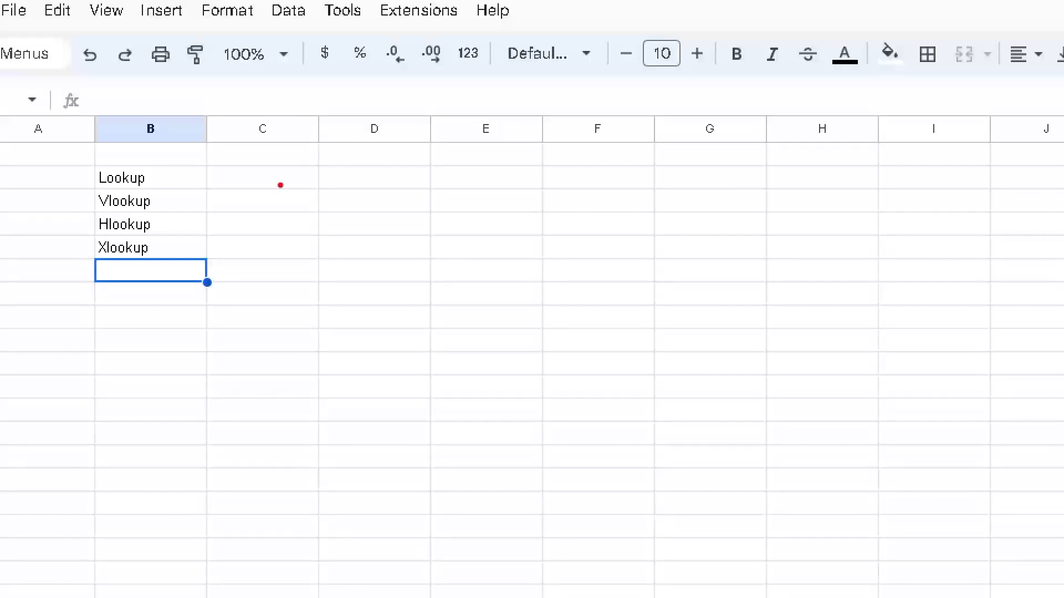
pyautogui.moveTo(210, 179); pyautogui.dragTo(262, 182)
pyautogui.moveTo(209, 202)
pyautogui.mouseDown()
pyautogui.moveTo(239, 204)
pyautogui.moveTo(239, 233)
pyautogui.moveTo(263, 246)
pyautogui.mouseUp()
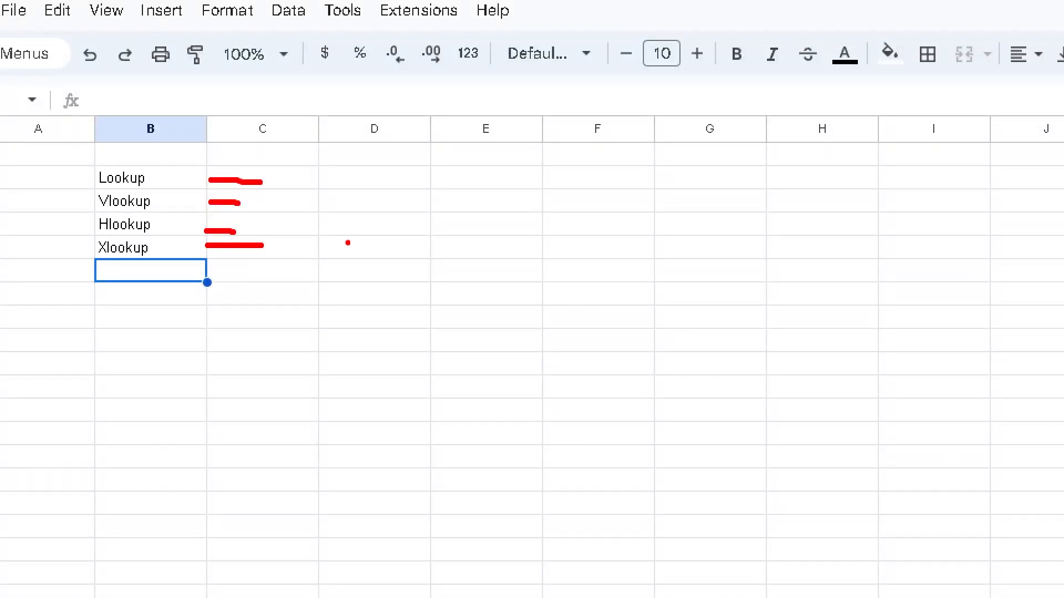
pyautogui.press('Escape')
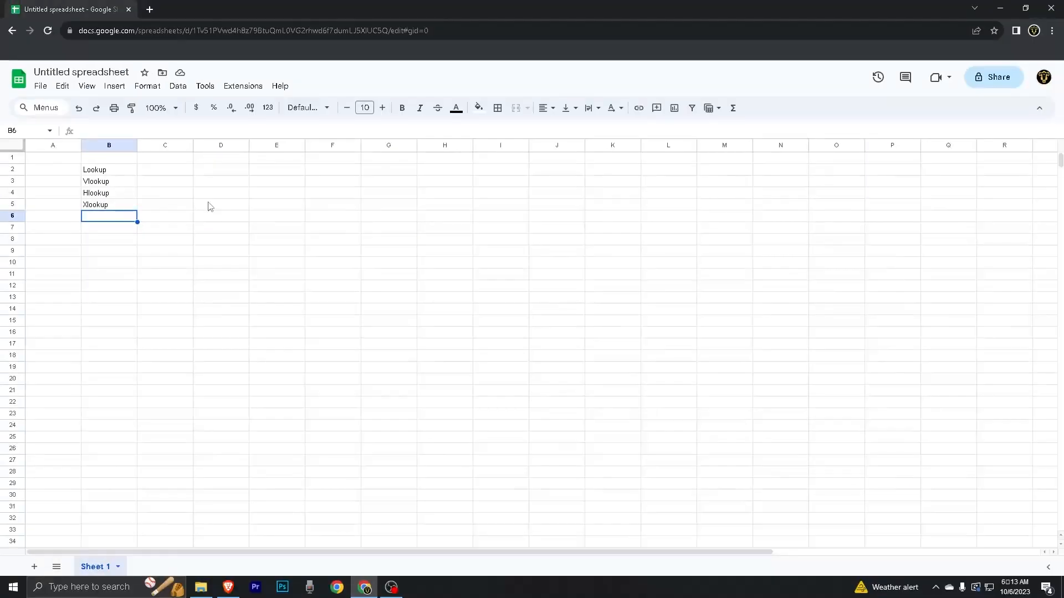
# Narrow column A so it acts as a thin margin beside the list of lookup functions
pyautogui.click(267, 184)
pyautogui.click(219, 172)
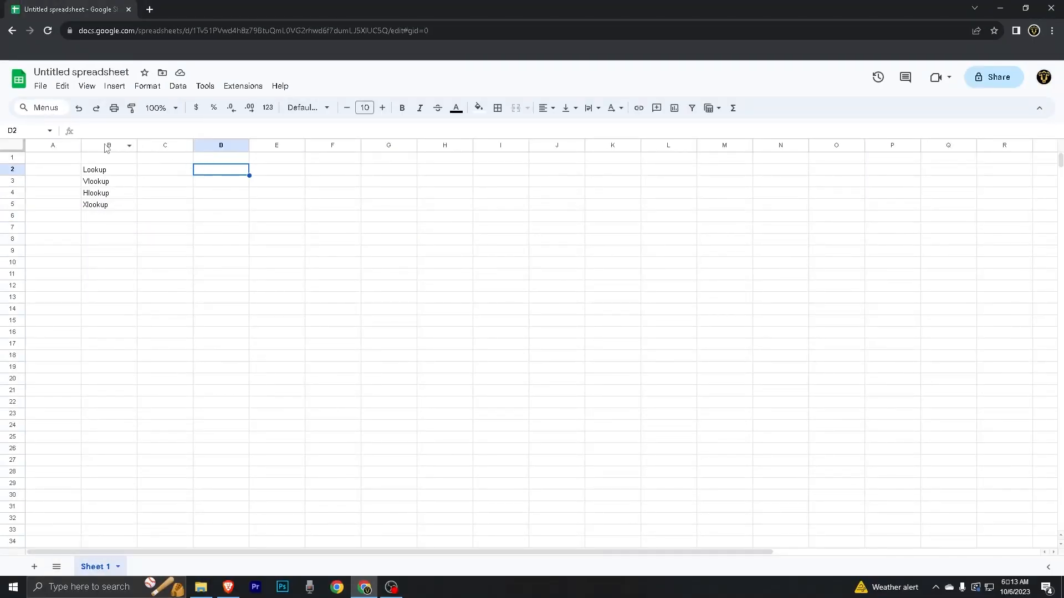
pyautogui.moveTo(81, 145); pyautogui.dragTo(42, 145)
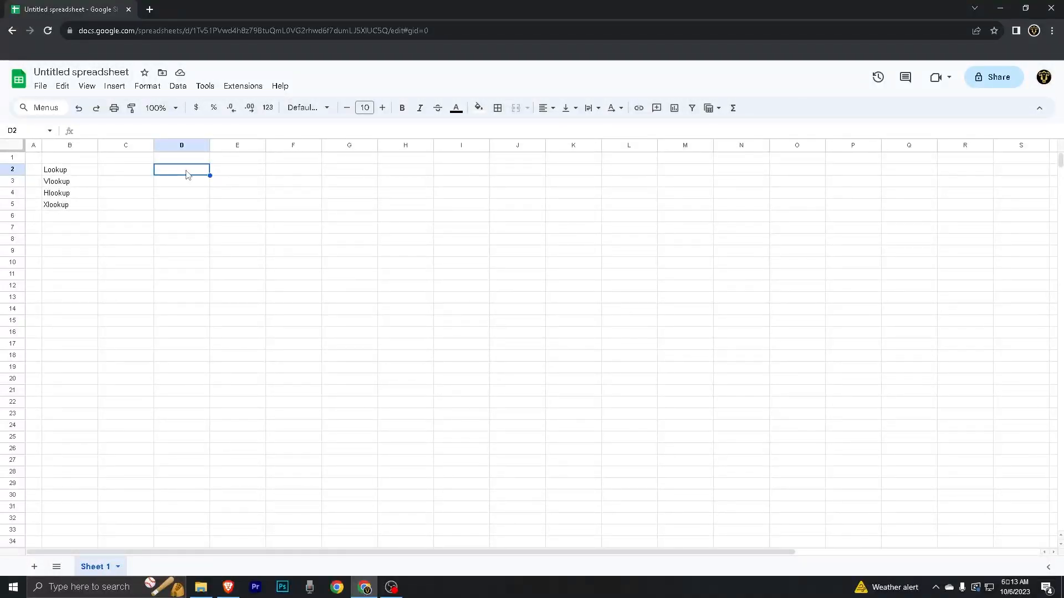
# Enter the table headers A, B, C and D across cells D2 to G2
pyautogui.moveTo(186, 174); pyautogui.dragTo(450, 391)
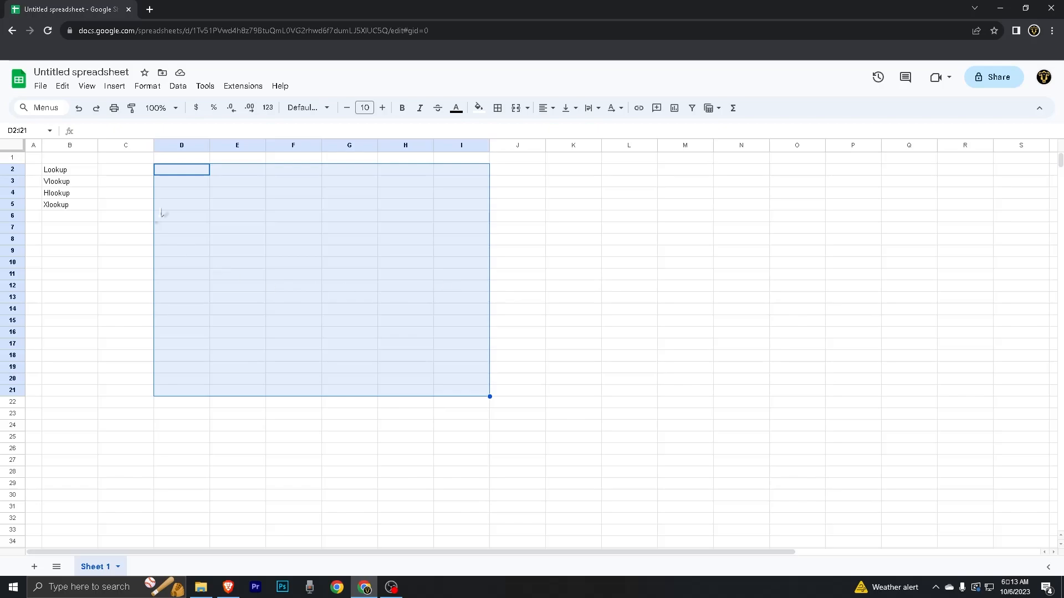
pyautogui.click(195, 175)
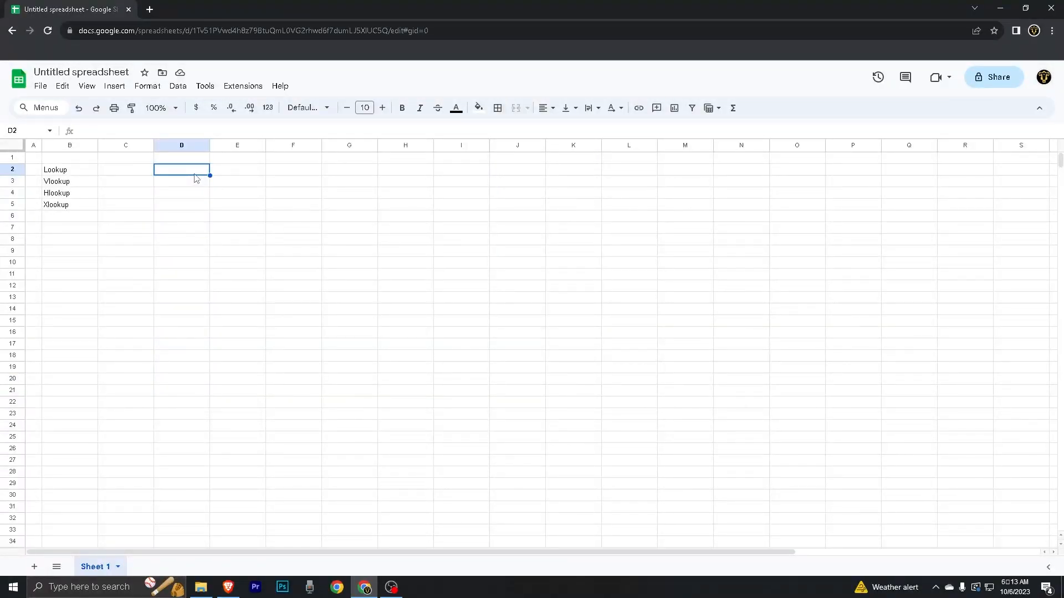
pyautogui.write('A')
pyautogui.press('Tab')
pyautogui.write('B')
pyautogui.press('Tab')
pyautogui.write('C')
pyautogui.press('Tab')
pyautogui.write('D')
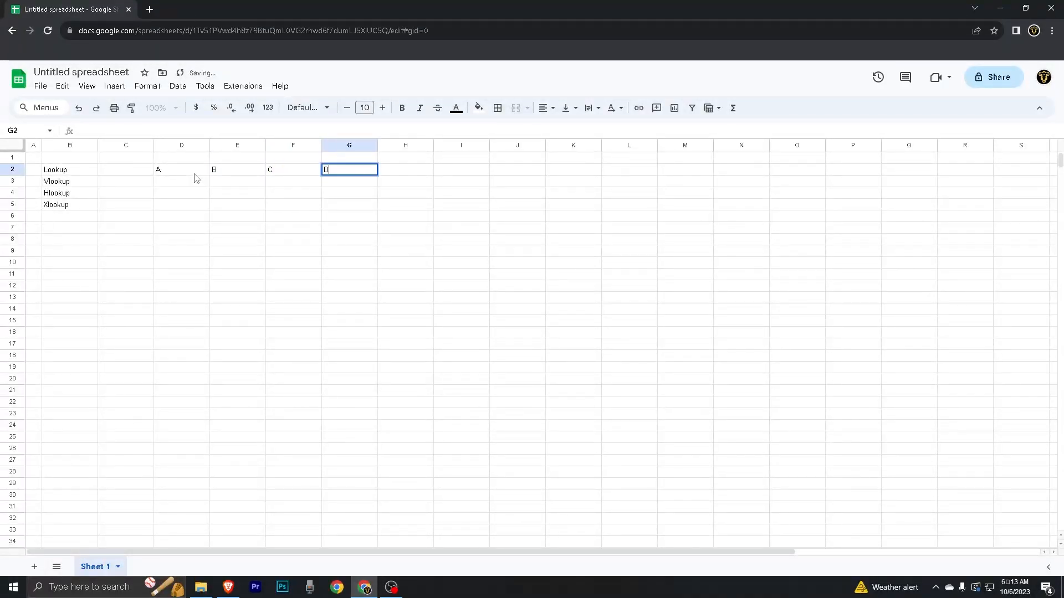
# Center the contents of all cells in the sheet horizontally
pyautogui.moveTo(195, 178); pyautogui.dragTo(331, 173)
pyautogui.hotkey('alt', 'h')
pyautogui.press('a')
pyautogui.press('c')
pyautogui.click(15, 145)
pyautogui.hotkey('alt', 'h')
pyautogui.press('a')
pyautogui.press('c')
# Enter 1 in cell D3 under header A and the formula =D3+1 in E3
pyautogui.click(188, 185)
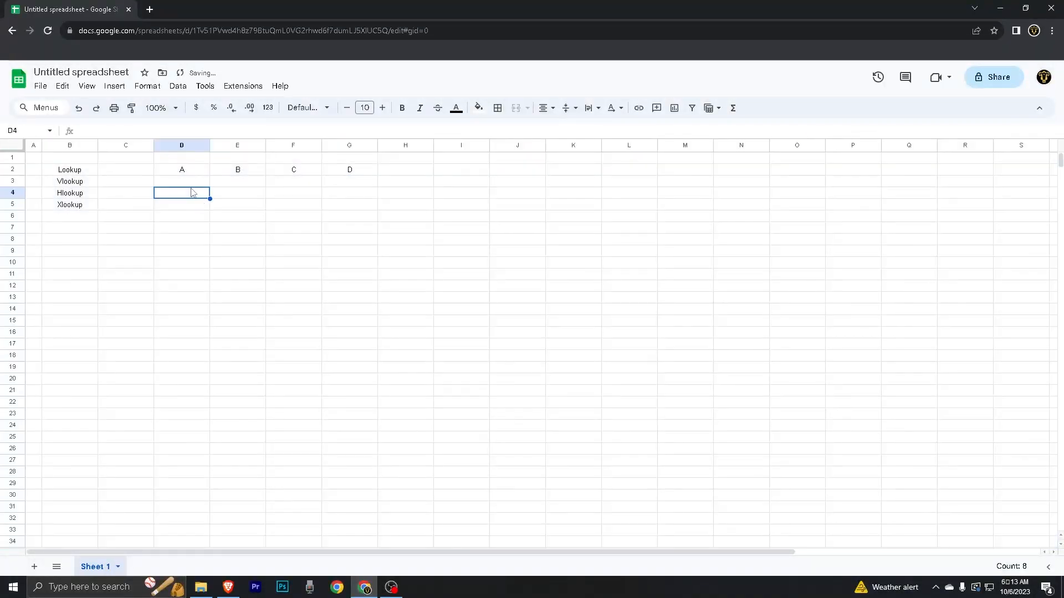
pyautogui.write('1')
pyautogui.click(235, 188)
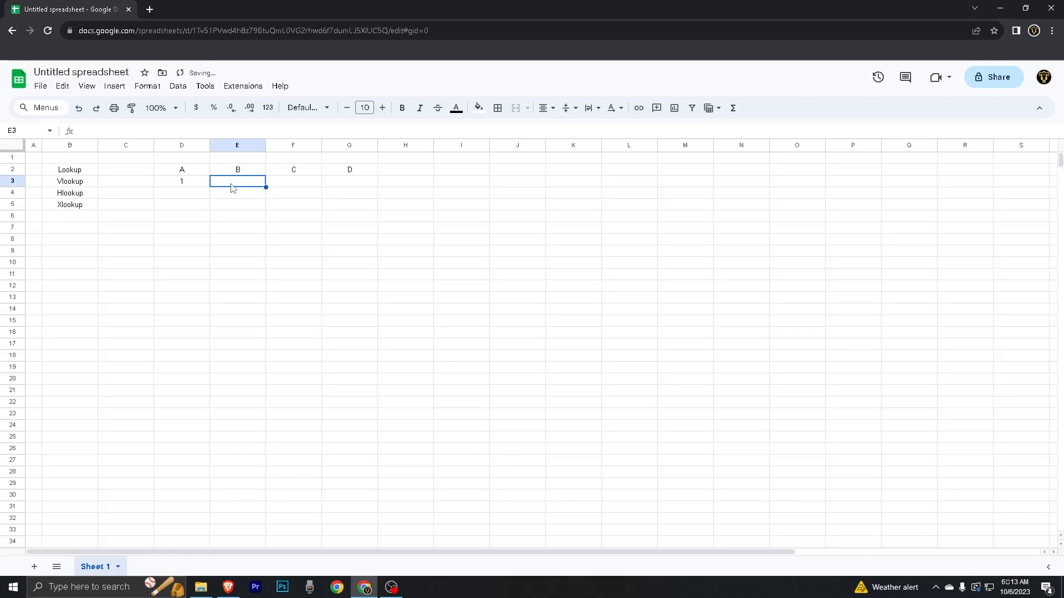
pyautogui.write('=')
pyautogui.press('Left')
pyautogui.write('+1')
pyautogui.press('Return')
# Enter the formula =D3+1 in D4 and fill the E3 formula across to G3
pyautogui.press('Left')
pyautogui.write('=')
pyautogui.press('Up')
pyautogui.write('+1')
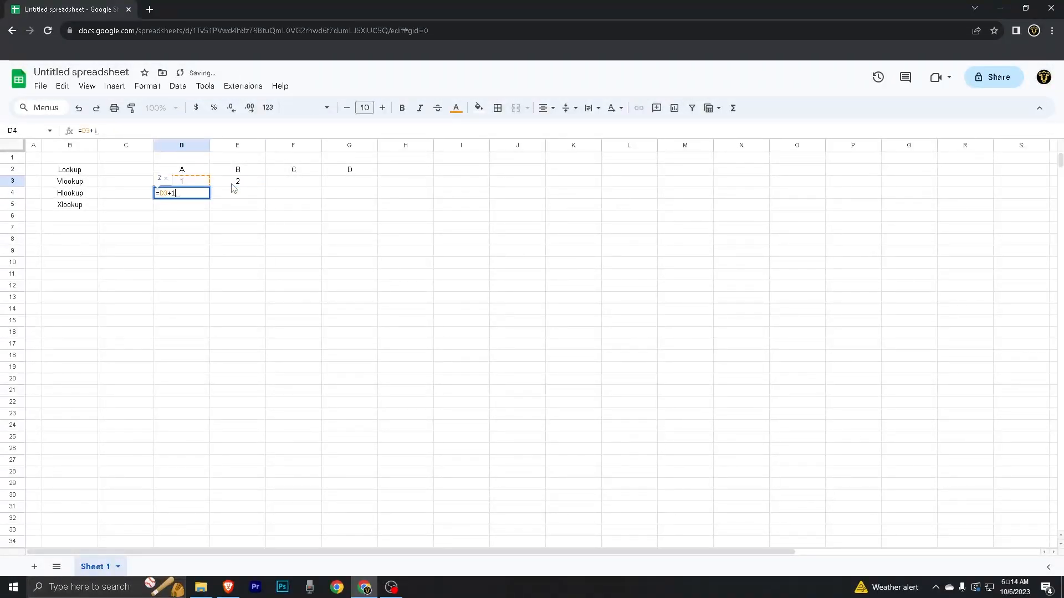
pyautogui.press('Return')
pyautogui.click(233, 185)
pyautogui.moveTo(265, 187); pyautogui.dragTo(336, 190)
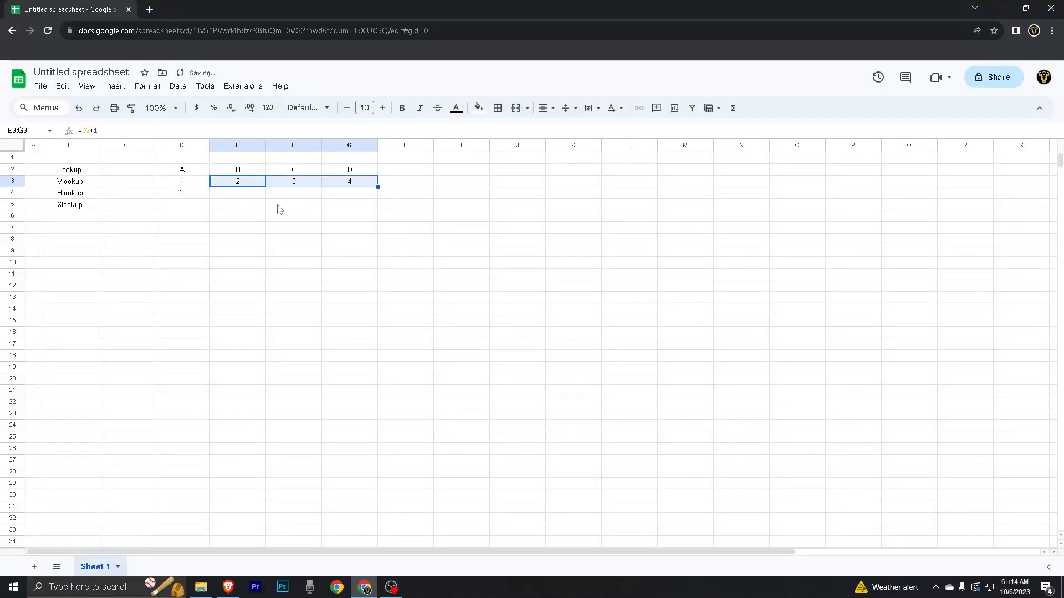
# Fill the D4 formula down column D to D13, undoing the stray clearing of the cells
pyautogui.click(192, 195)
pyautogui.moveTo(195, 204); pyautogui.dragTo(199, 297)
pyautogui.press('Delete')
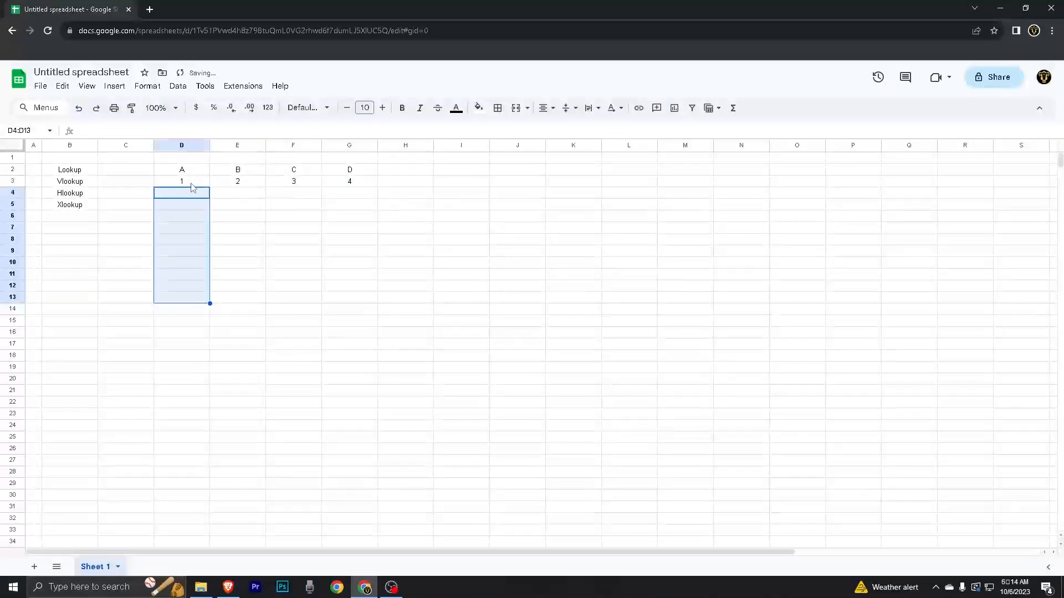
pyautogui.moveTo(190, 183); pyautogui.dragTo(187, 266)
pyautogui.hotkey('ctrl', 'z')
# Fill the formulas in E3:G3 down through row 13 to complete the number table
pyautogui.click(335, 280)
pyautogui.moveTo(232, 299); pyautogui.dragTo(357, 183)
pyautogui.hotkey('ctrl', 'd')
pyautogui.click(461, 204)
pyautogui.click(350, 277)
pyautogui.click(457, 229)
# Apply borders around all cells of the table D2:G13
pyautogui.moveTo(183, 170); pyautogui.dragTo(359, 299)
pyautogui.hotkey('alt', 'h')
pyautogui.press('b')
pyautogui.press('a')
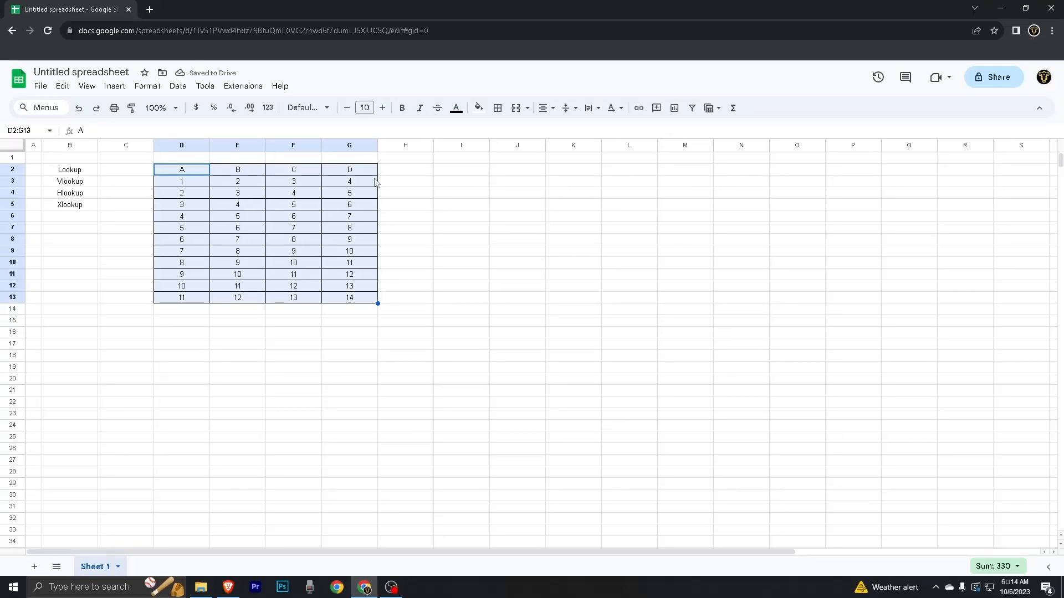
pyautogui.click(633, 123)
pyautogui.click(441, 192)
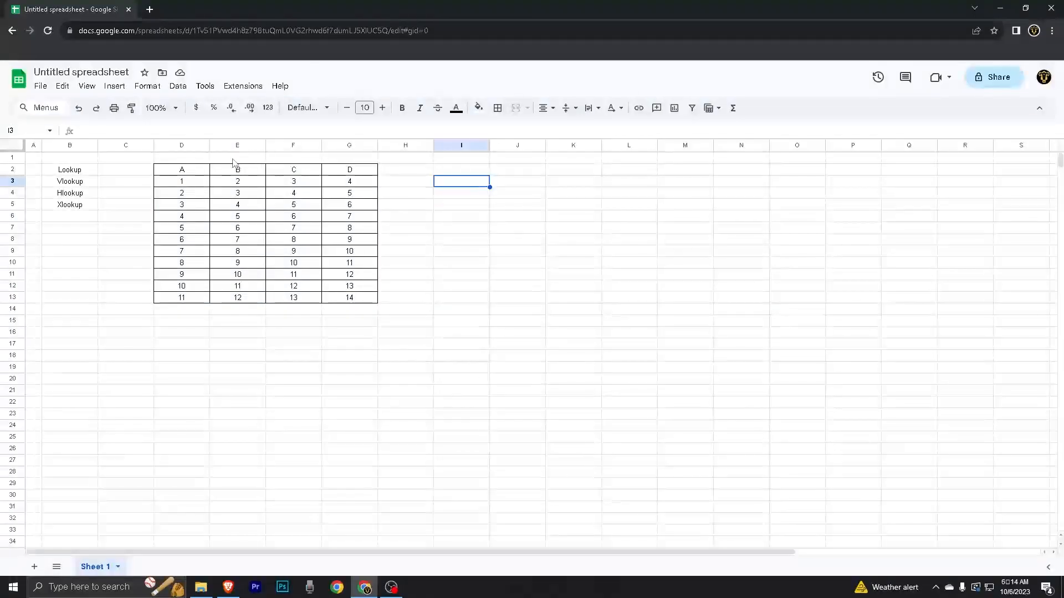
# Narrow columns C and H on either side of the table, and make the Lookup entry in B2 bold and larger
pyautogui.moveTo(154, 145); pyautogui.dragTo(114, 144)
pyautogui.click(83, 170)
pyautogui.hotkey('ctrl', 'b')
pyautogui.click(383, 107)
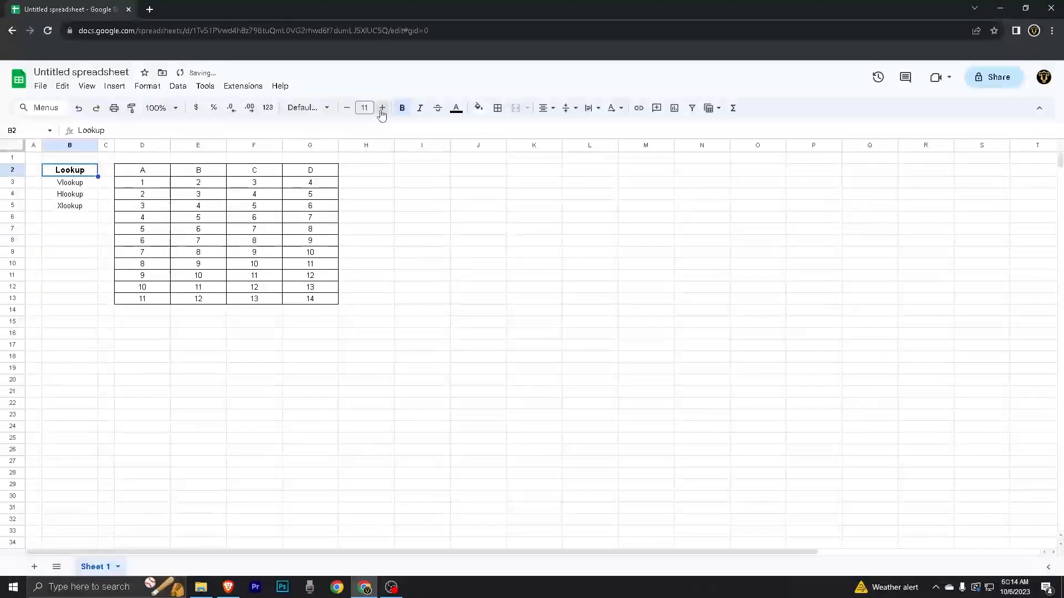
pyautogui.click(398, 173)
pyautogui.moveTo(394, 145); pyautogui.dragTo(354, 145)
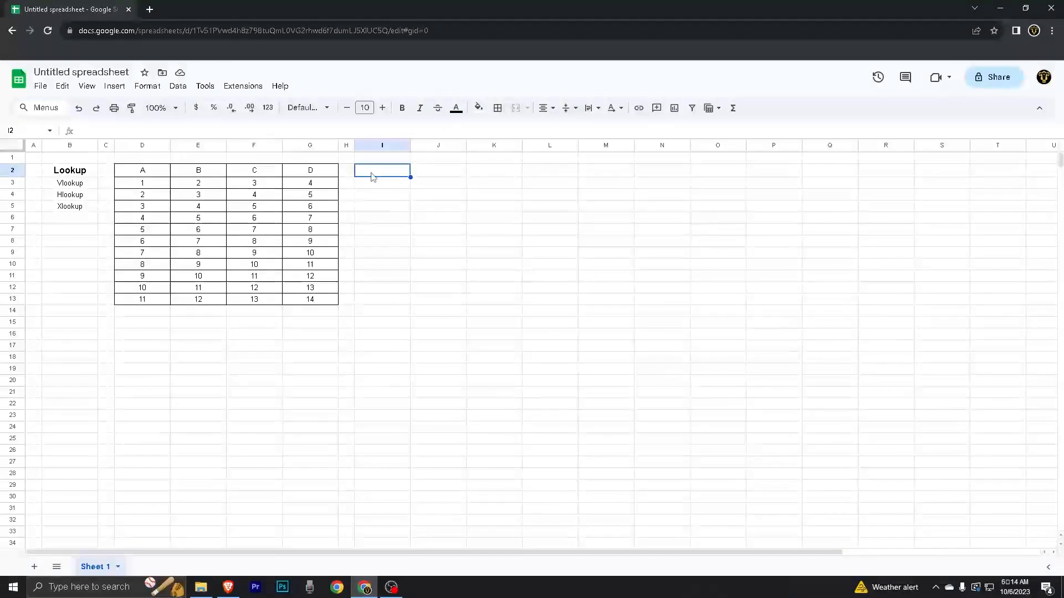
pyautogui.write('=')
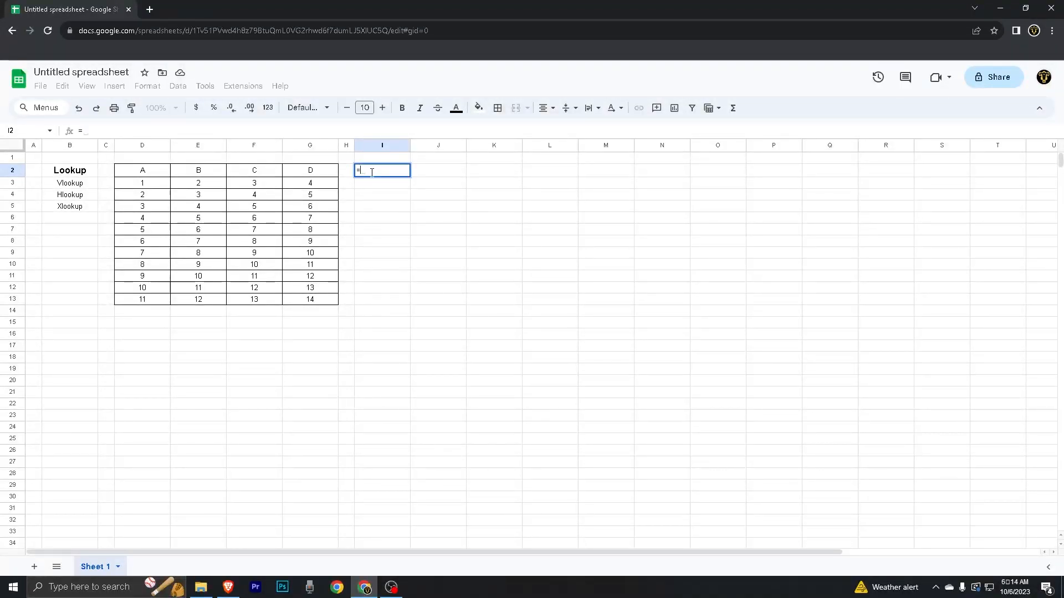
pyautogui.write('LOOKUP(')
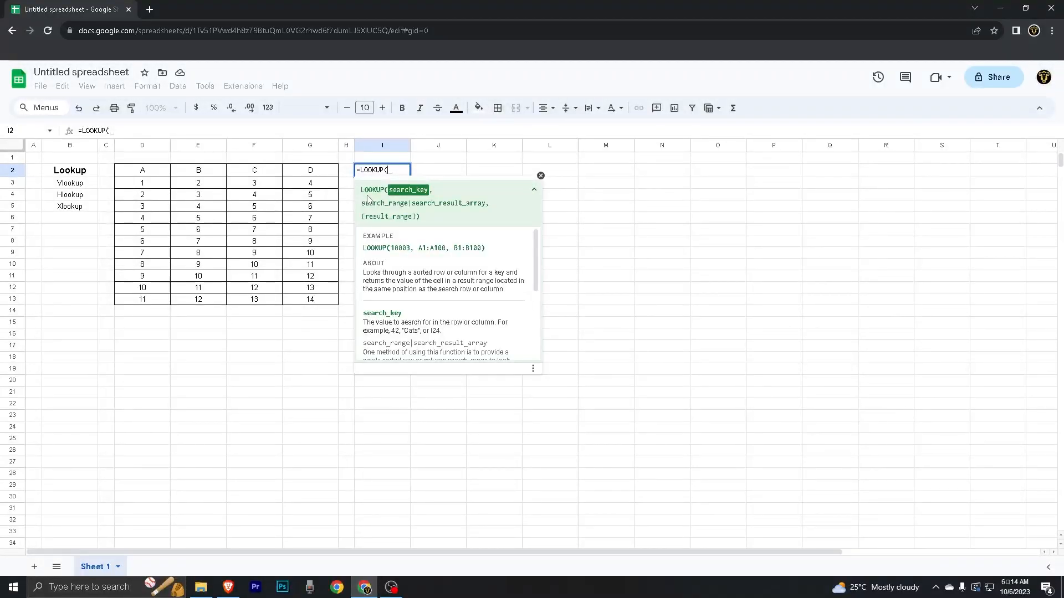
pyautogui.write('11')
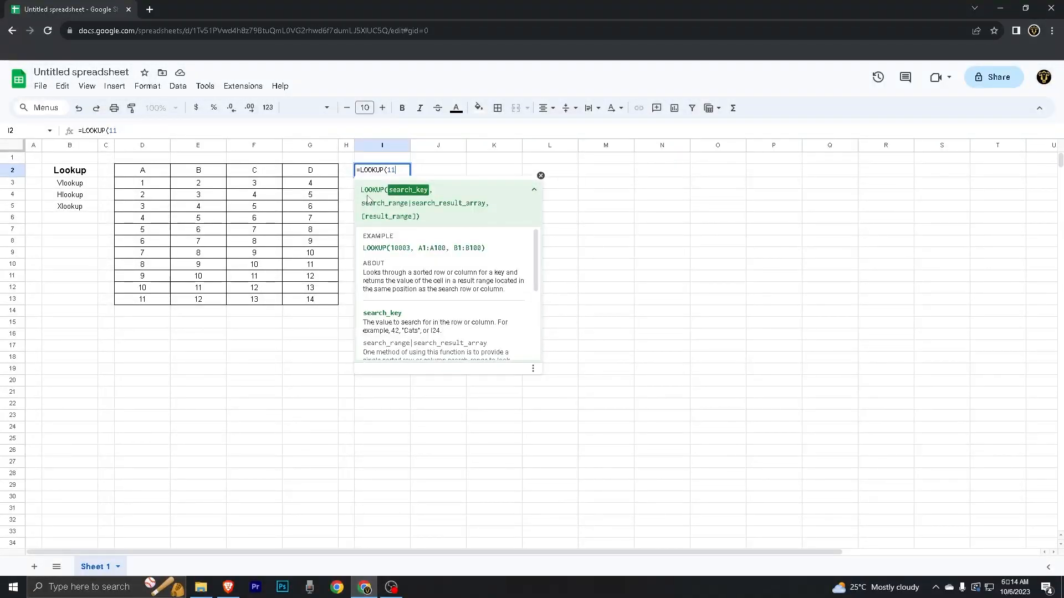
pyautogui.press('BackSpace')
pyautogui.press('BackSpace')
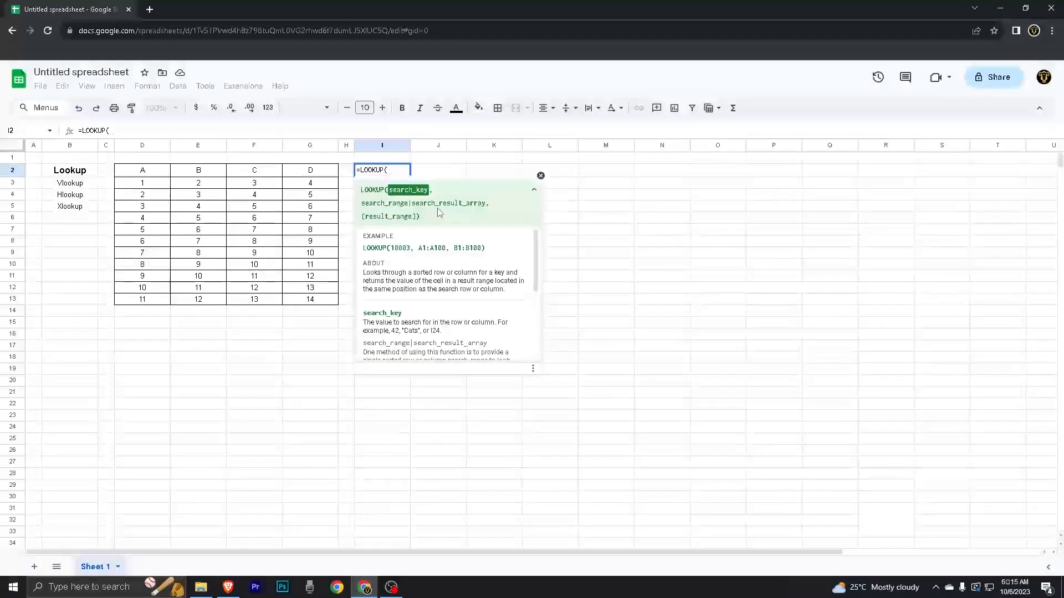
pyautogui.press('Escape')
# Enter the label Search Key in I1 and the value 11 in J1
pyautogui.click(385, 158)
pyautogui.write('Search Key')
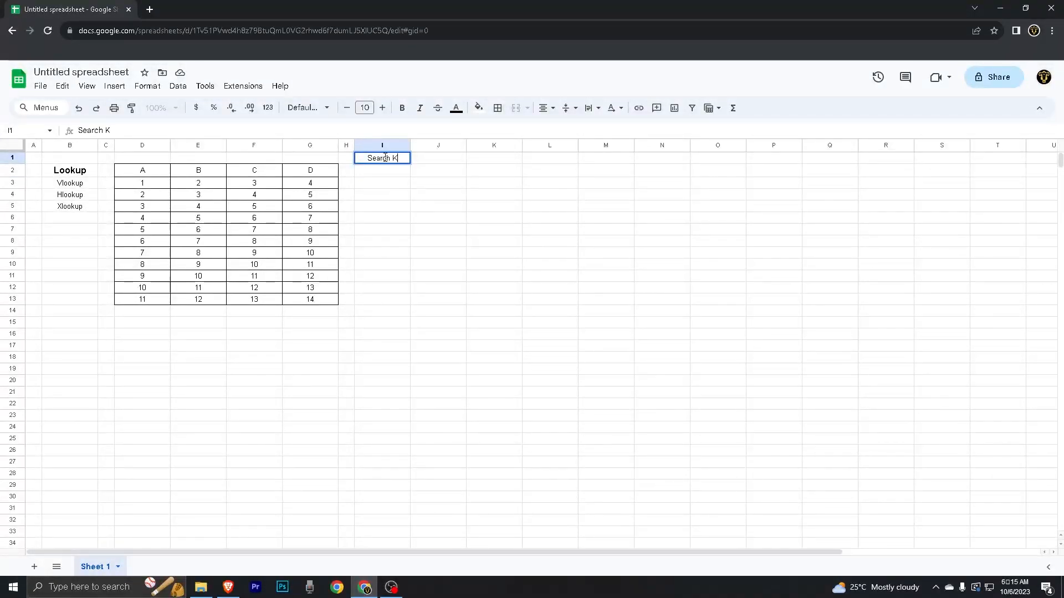
pyautogui.press('Tab')
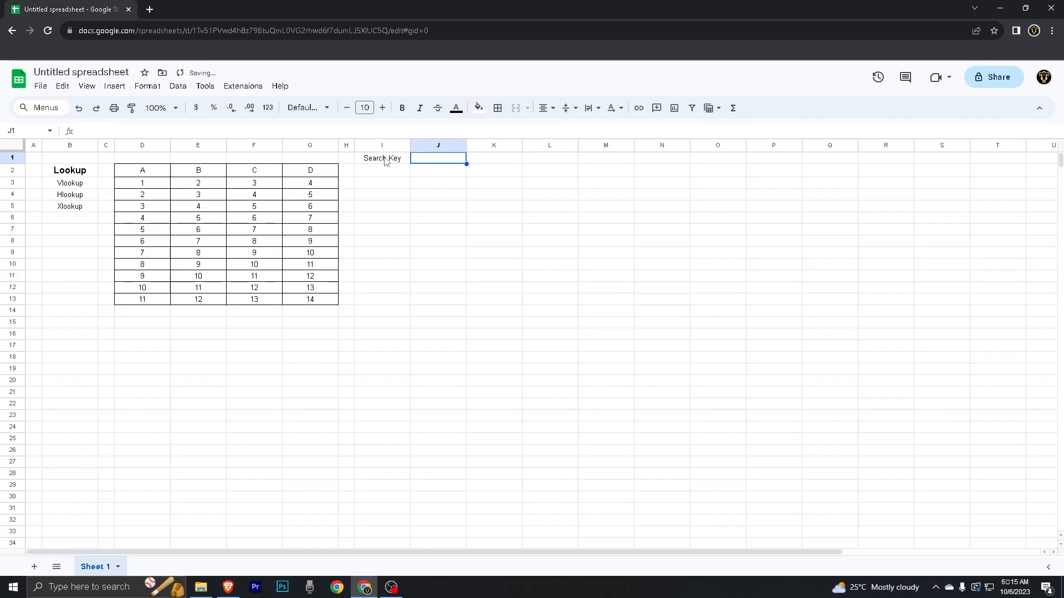
pyautogui.write('11')
pyautogui.press('Return')
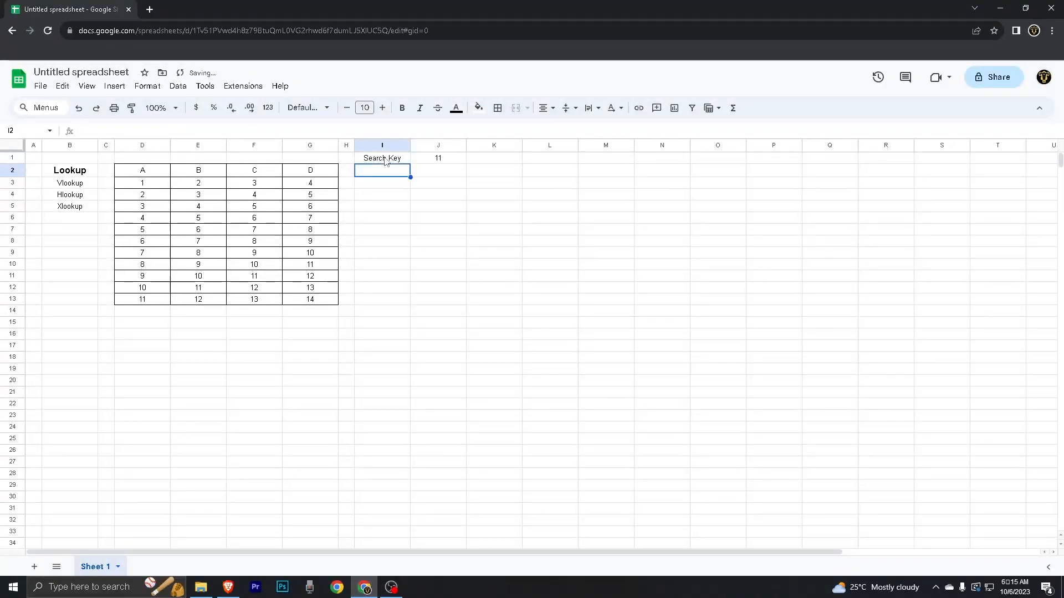
# Enter the label Lookup in I2 and make the labels in I1:I2 bold
pyautogui.write('Lookup')
pyautogui.press('Return')
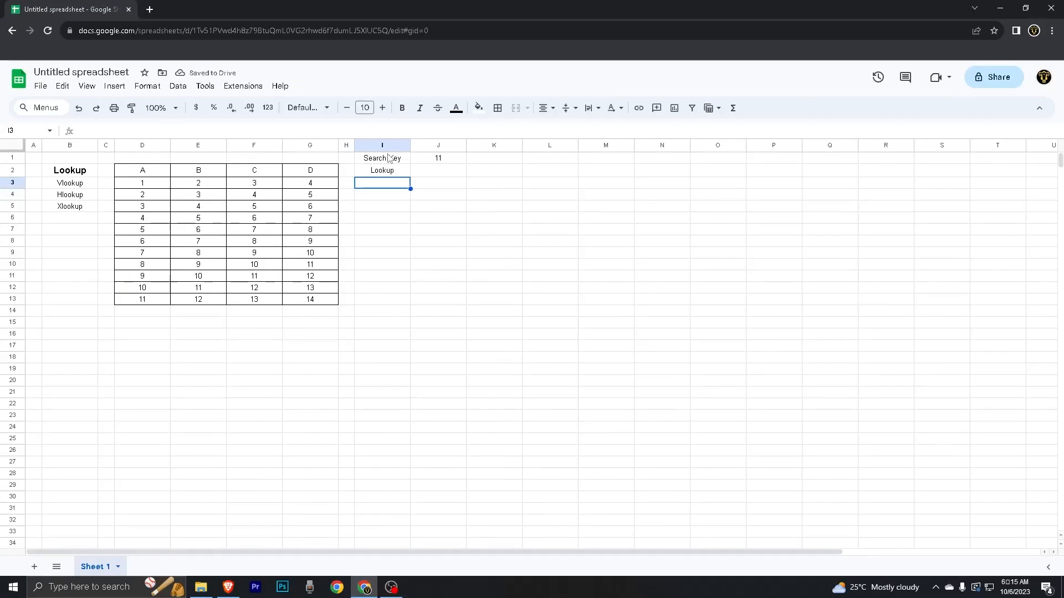
pyautogui.moveTo(386, 166); pyautogui.dragTo(382, 158)
pyautogui.hotkey('ctrl', 'b')
# Enter the formula =LOOKUP(J1,F2:F13,D2:D13) in J2, with the search key, table column C and table column A as arguments
pyautogui.click(430, 176)
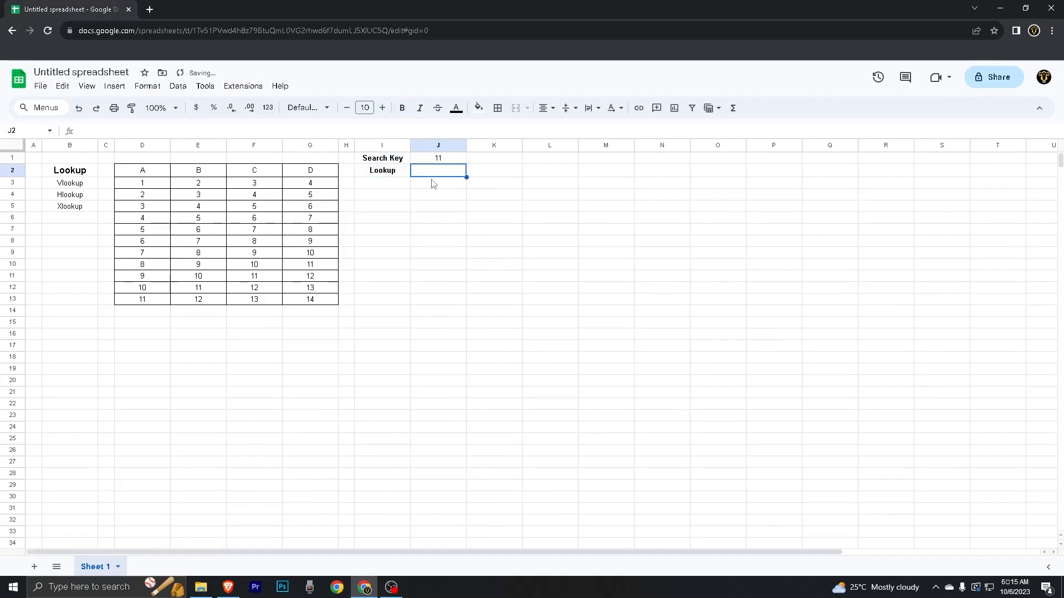
pyautogui.write('=LOOKUP(')
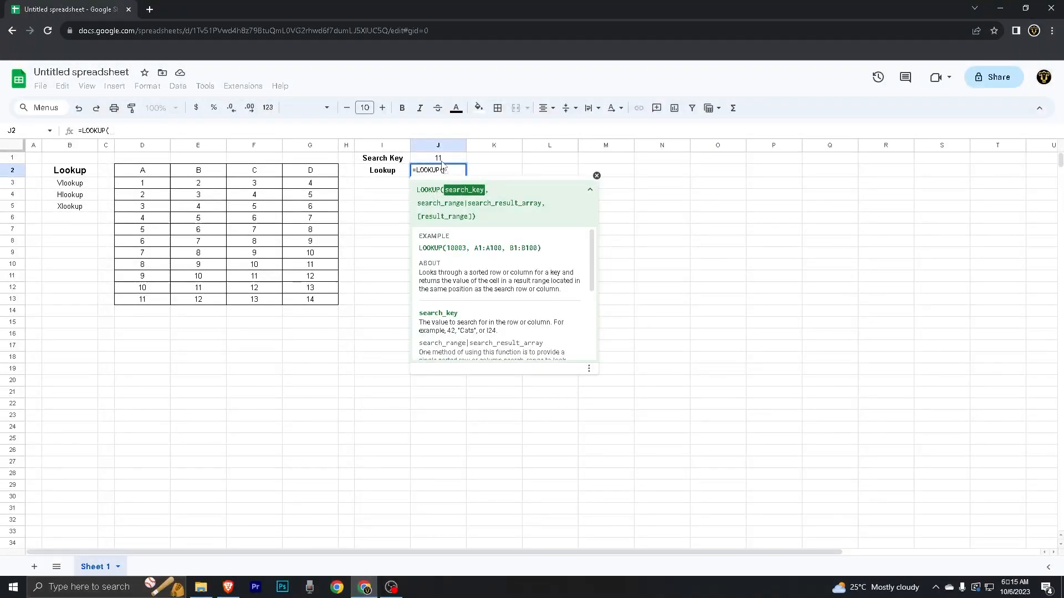
pyautogui.click(442, 161)
pyautogui.write(',')
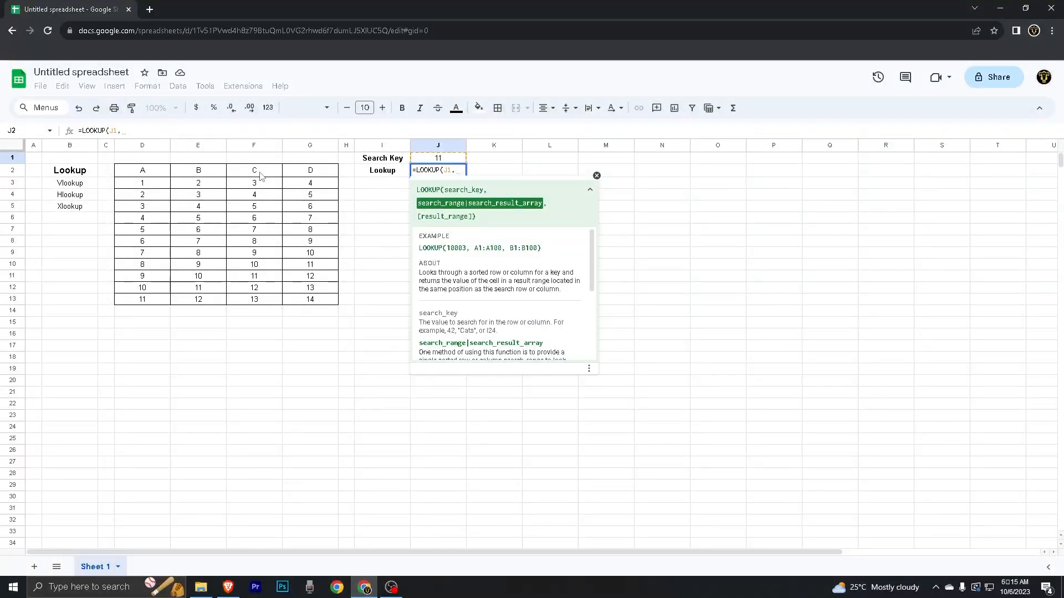
pyautogui.moveTo(260, 175); pyautogui.dragTo(260, 300)
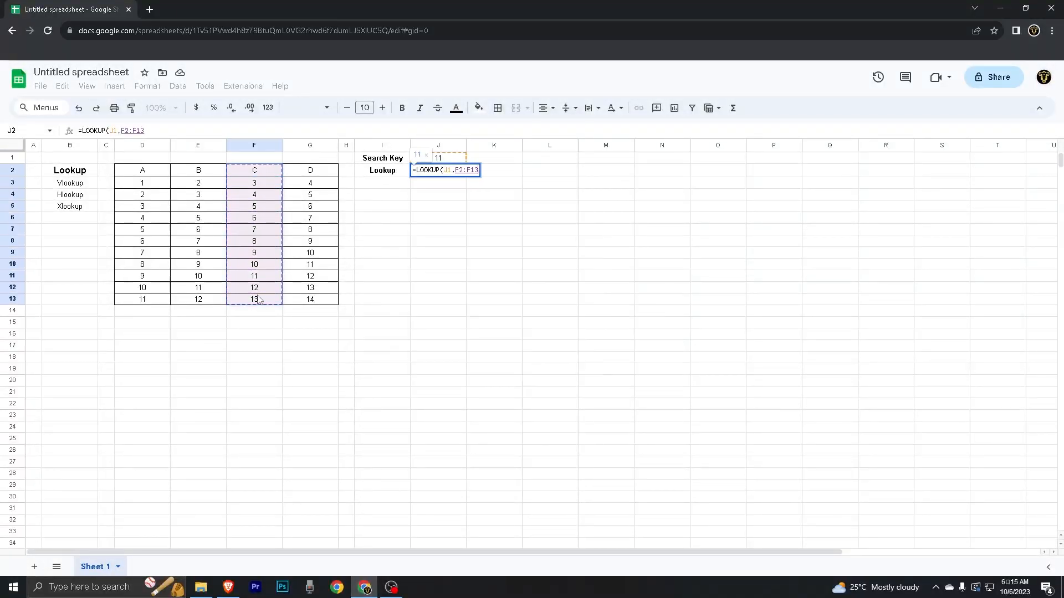
pyautogui.write(',')
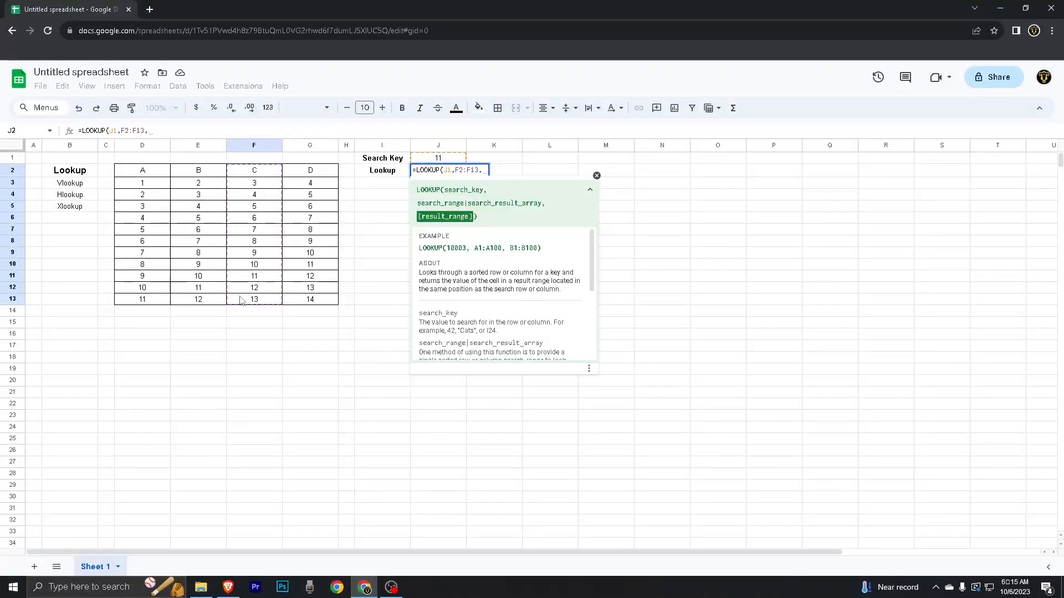
pyautogui.moveTo(153, 170); pyautogui.dragTo(150, 300)
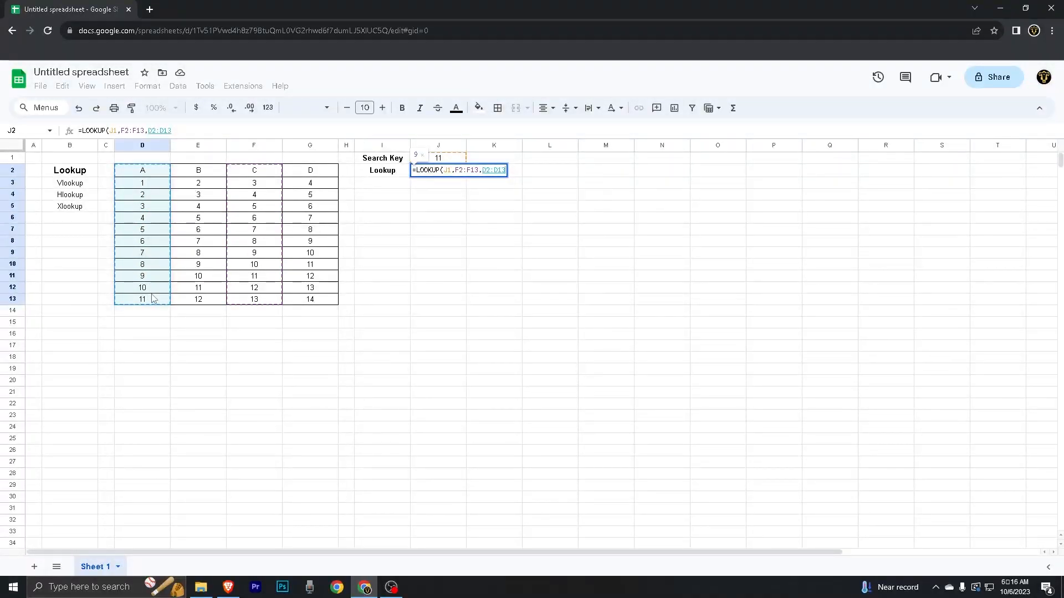
pyautogui.write(',')
pyautogui.press('BackSpace')
pyautogui.press('Return')
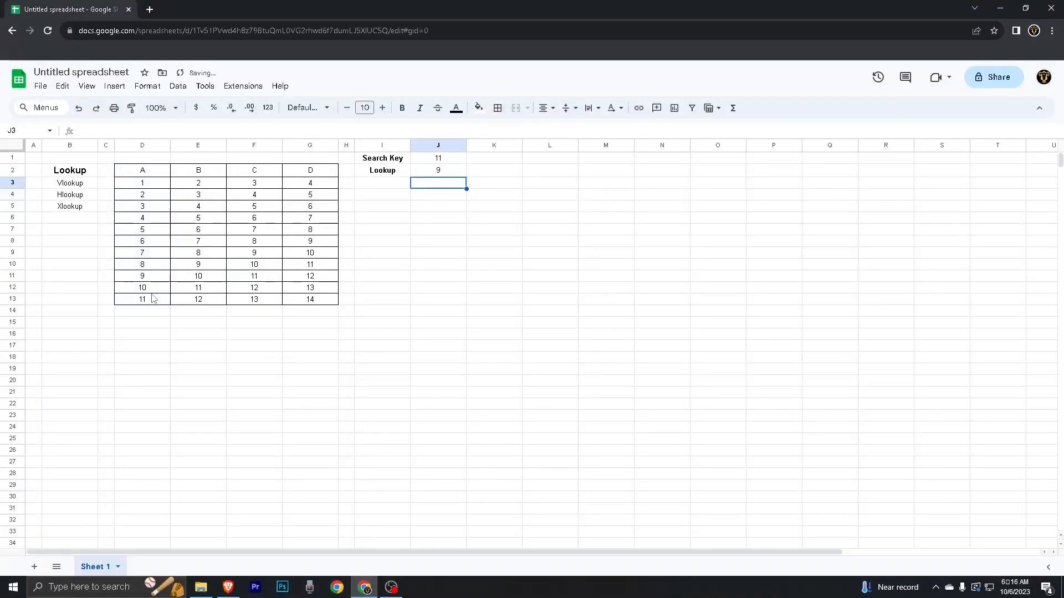
# Review the LOOKUP formula in J2 against the search key in J1, the matching cell F11 and the search range F2:F13
pyautogui.press('Up')
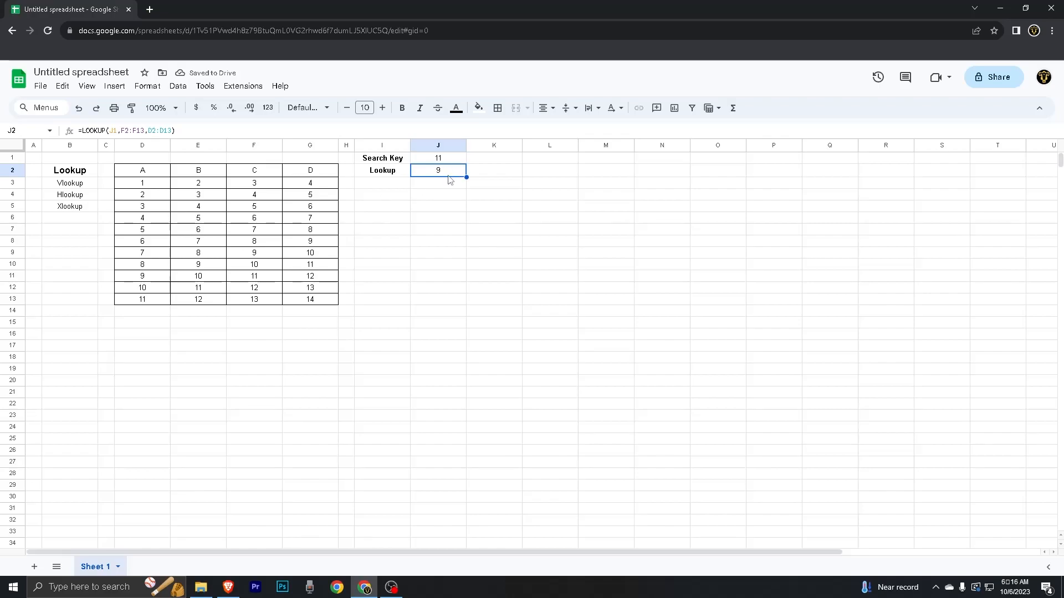
pyautogui.click(427, 160)
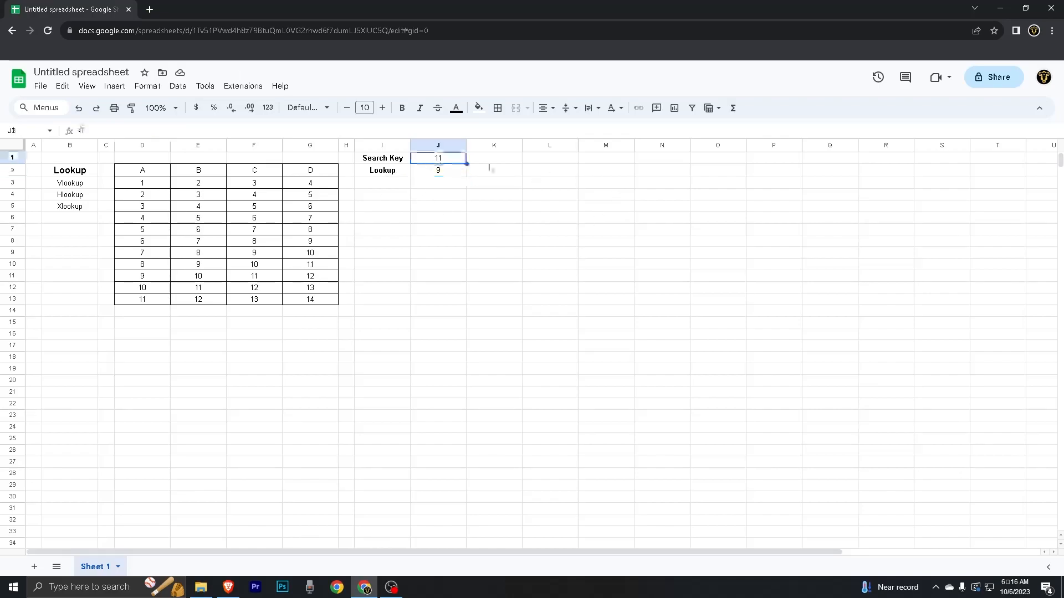
pyautogui.click(260, 277)
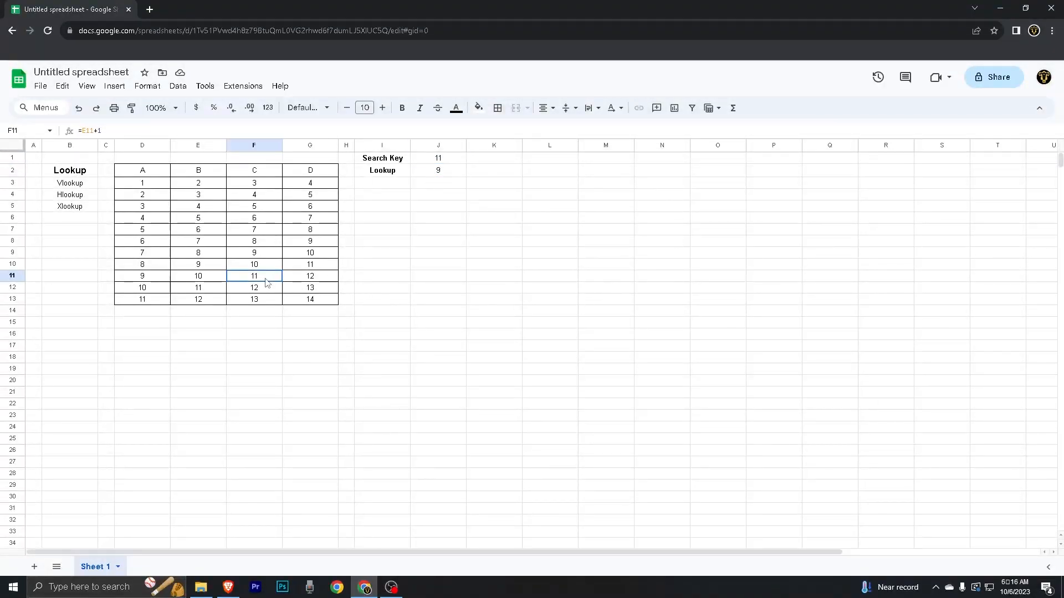
pyautogui.click(438, 171)
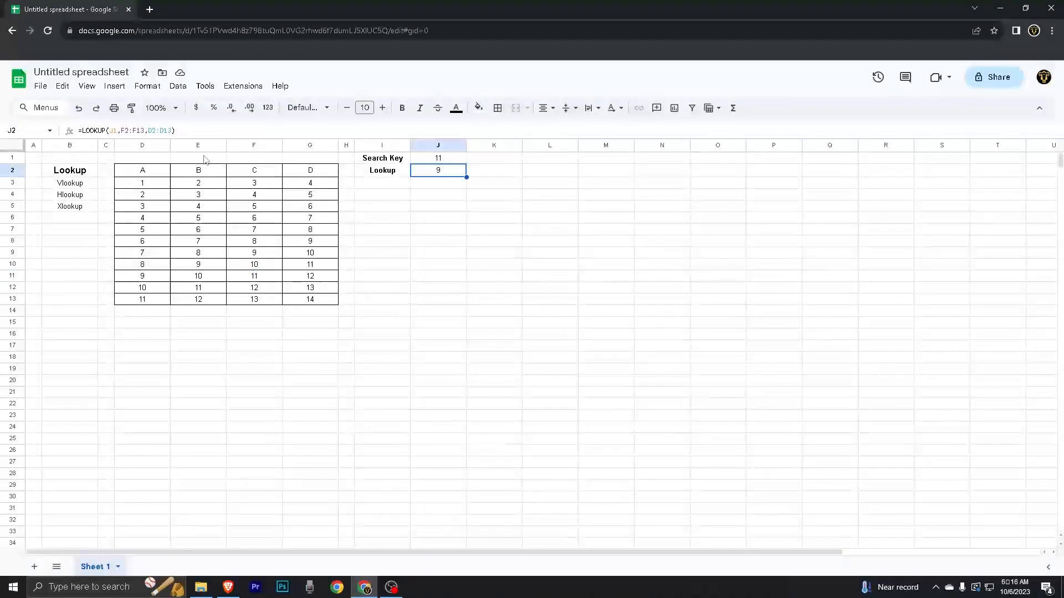
pyautogui.click(155, 130)
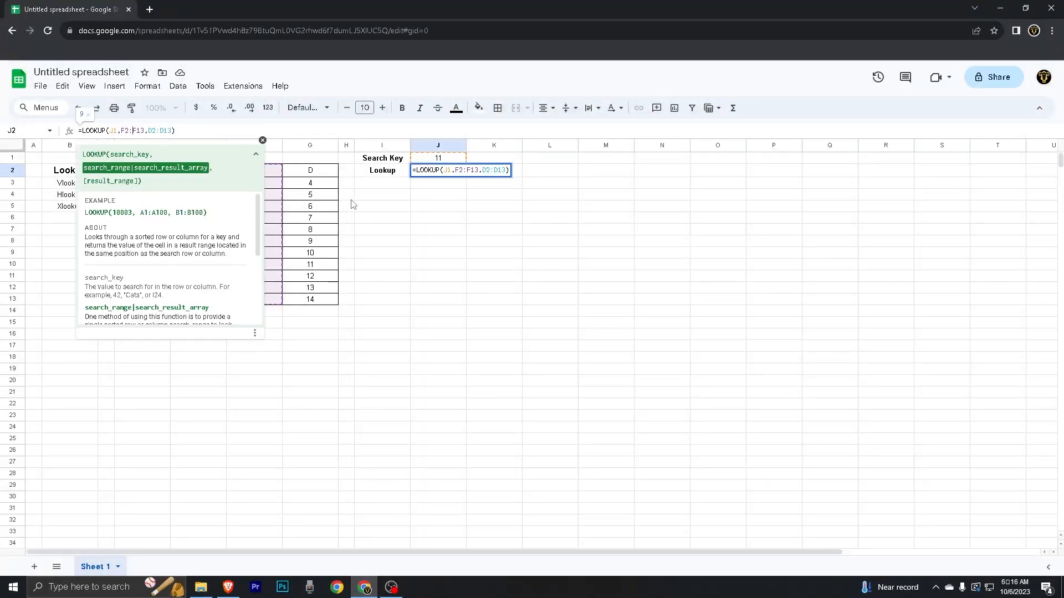
pyautogui.click(388, 187)
pyautogui.click(268, 176)
pyautogui.moveTo(267, 177); pyautogui.dragTo(262, 302)
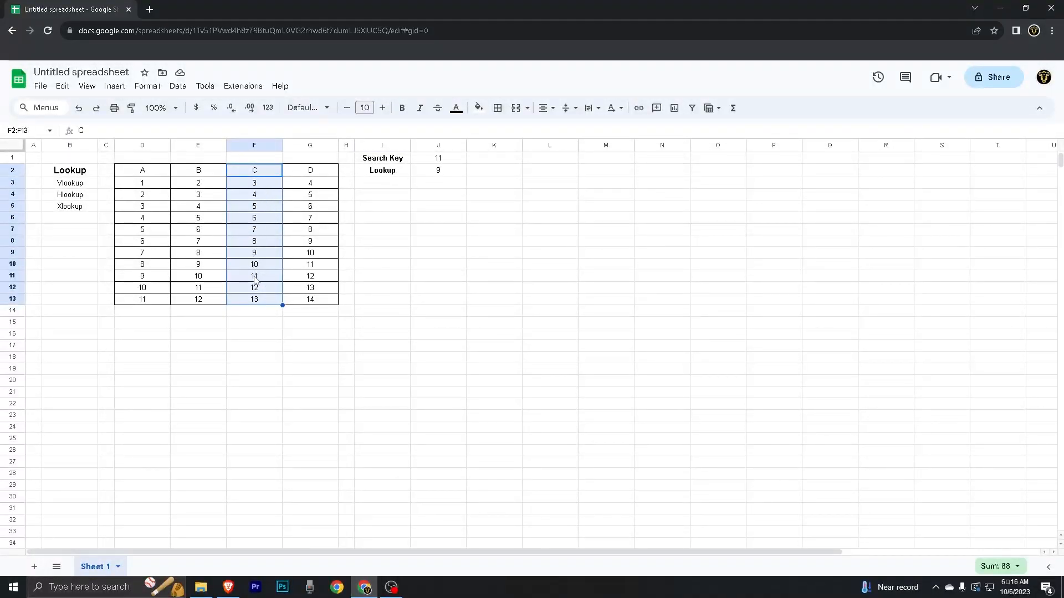
# Shade the cell F11, which matches the search key, in gray
pyautogui.click(256, 277)
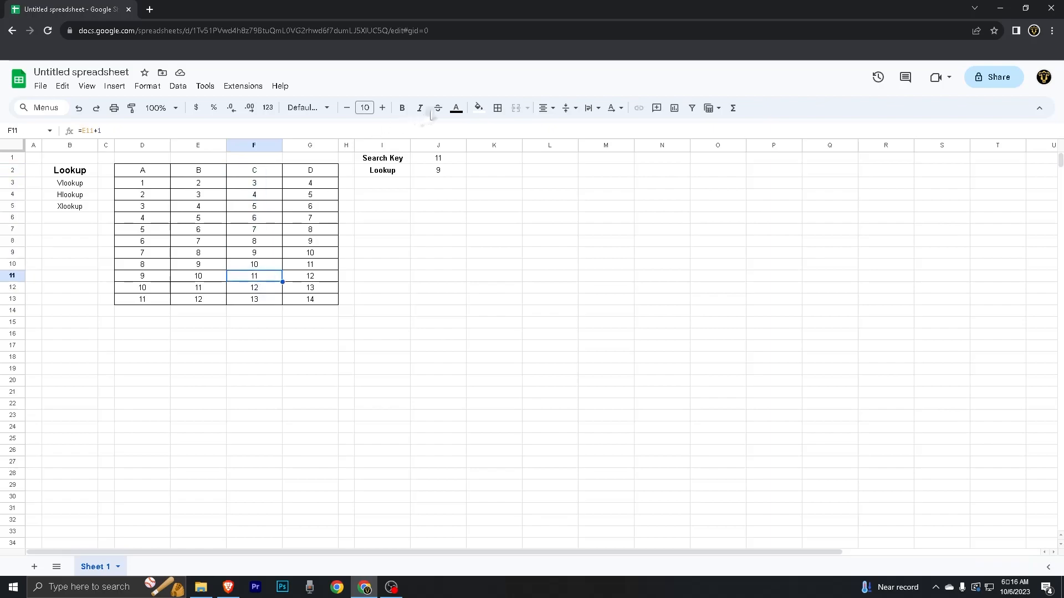
pyautogui.click(481, 109)
pyautogui.click(555, 147)
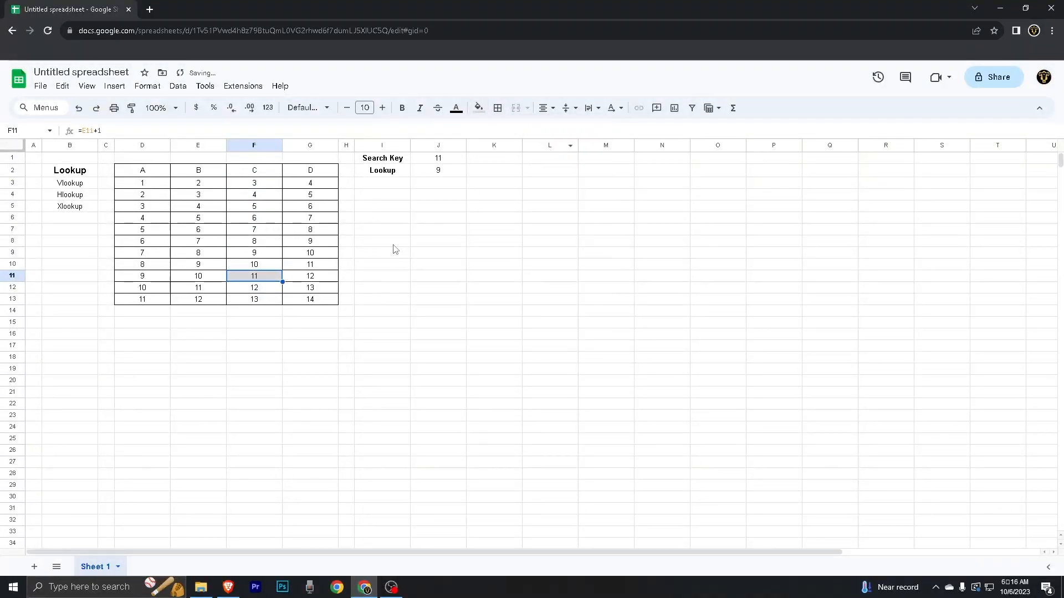
# Check the result range D2:D13 against the LOOKUP formula and shade the result cell D11 in gray
pyautogui.click(154, 280)
pyautogui.moveTo(156, 174); pyautogui.dragTo(149, 309)
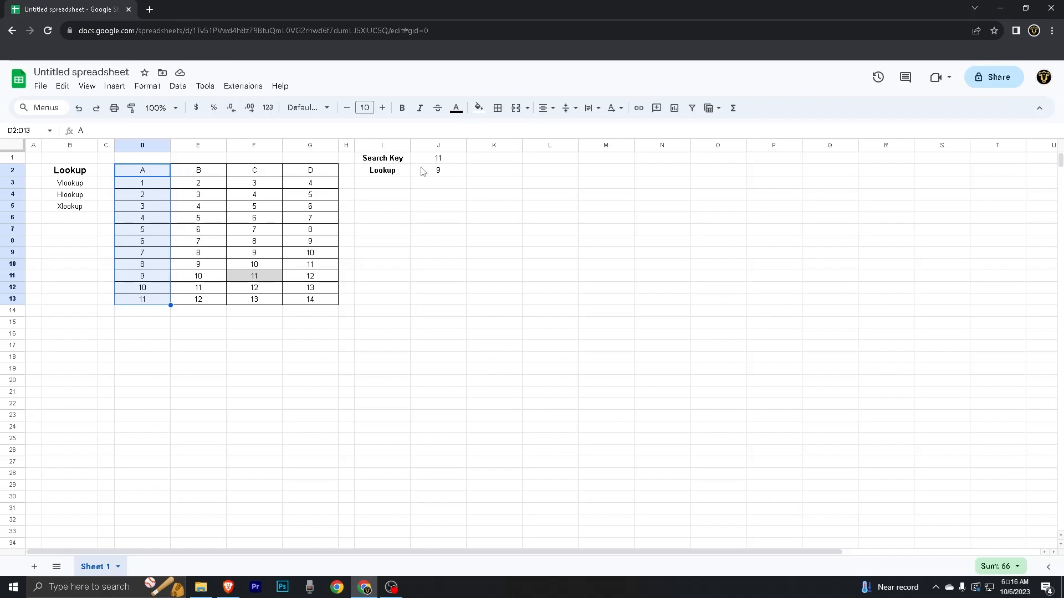
pyautogui.doubleClick(423, 172)
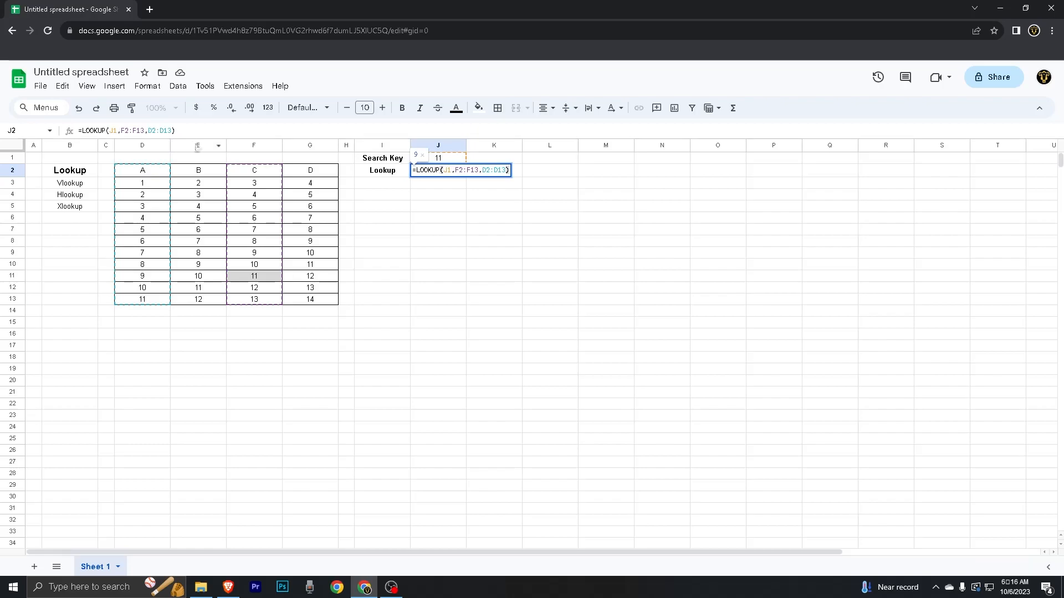
pyautogui.click(162, 277)
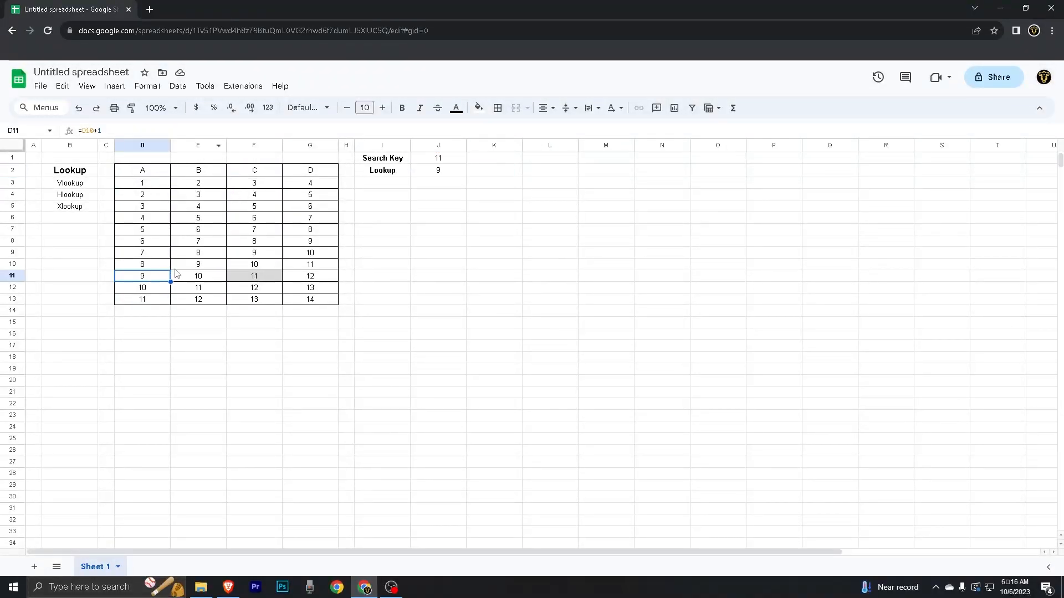
pyautogui.click(478, 107)
pyautogui.click(555, 146)
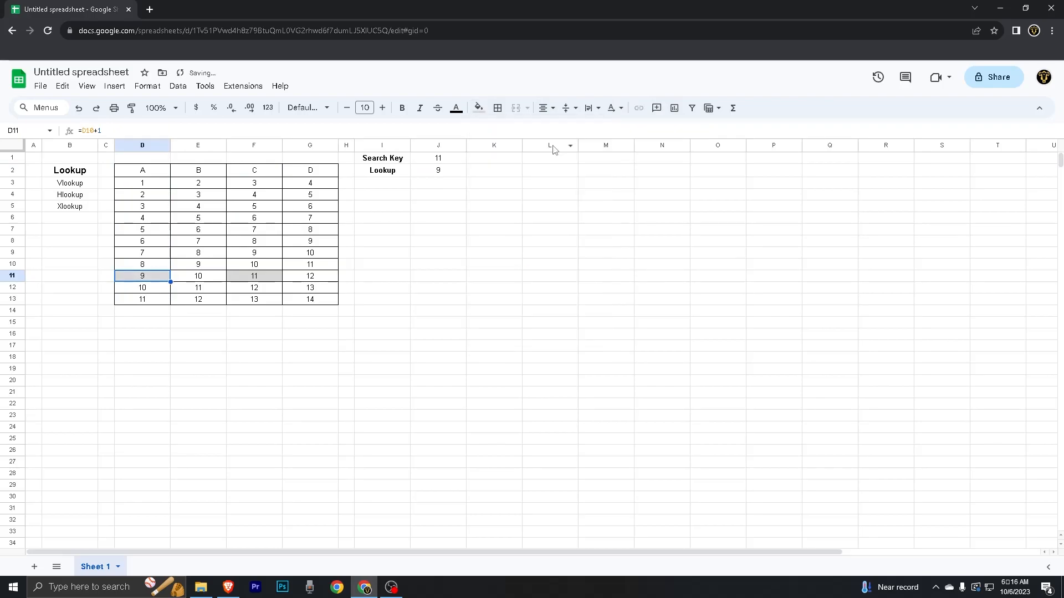
pyautogui.click(452, 221)
pyautogui.click(535, 197)
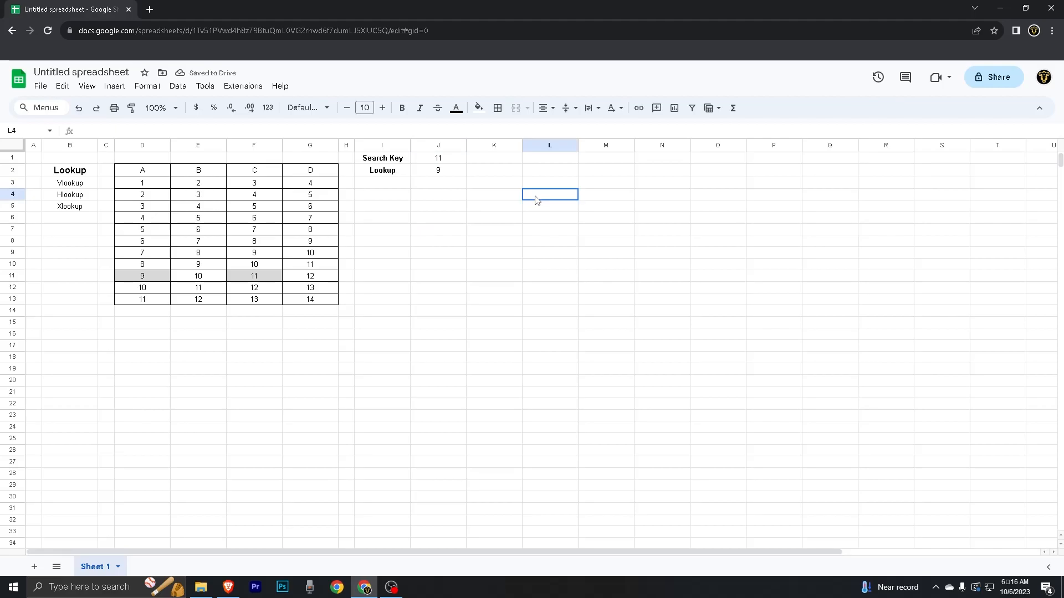
# Enter the label Vlookup in I3 and make it bold
pyautogui.click(384, 186)
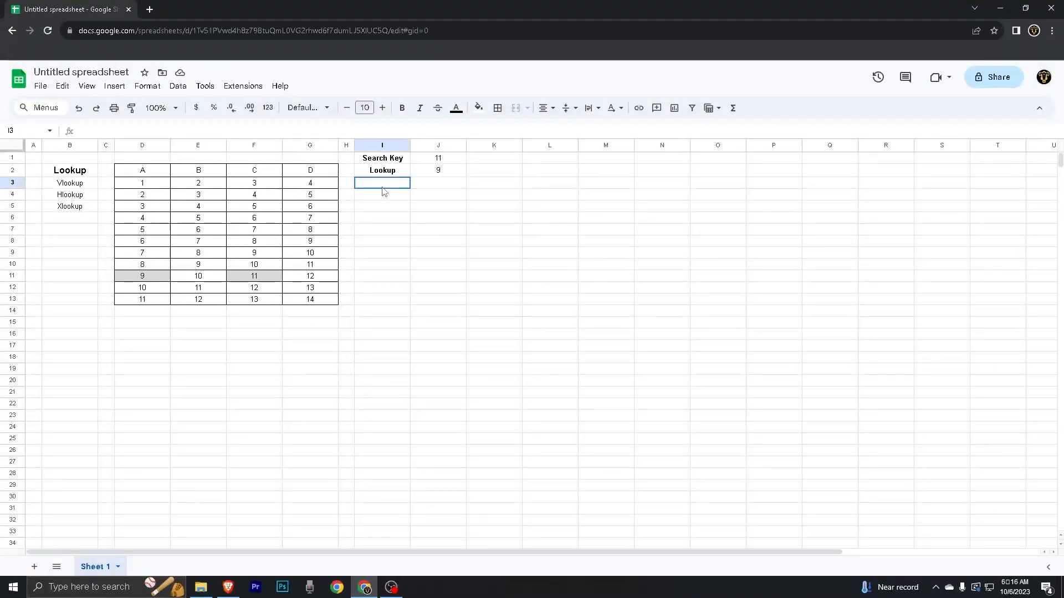
pyautogui.write('V')
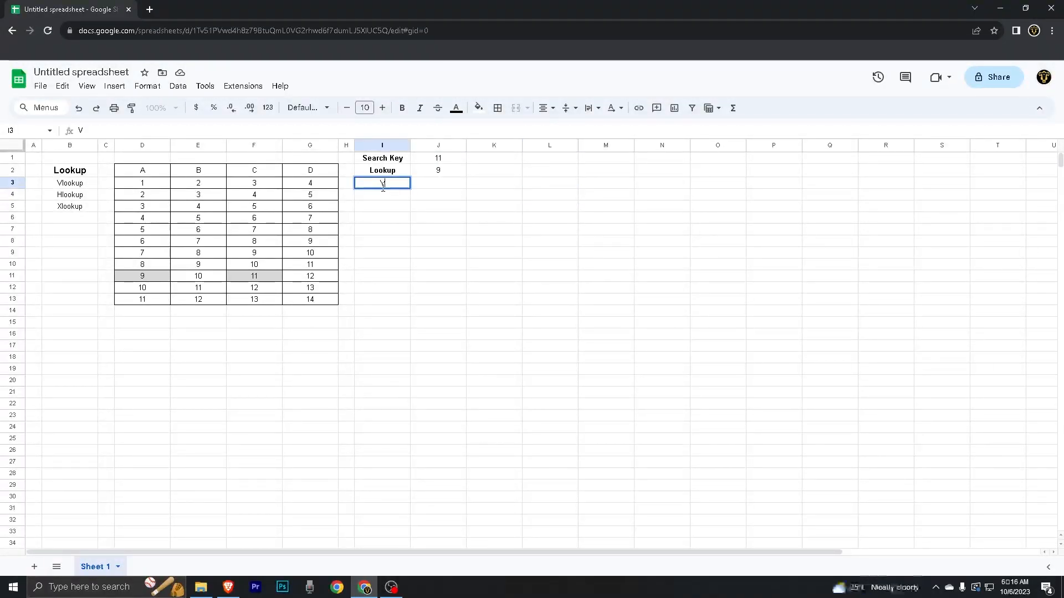
pyautogui.write('lookup')
pyautogui.press('Return')
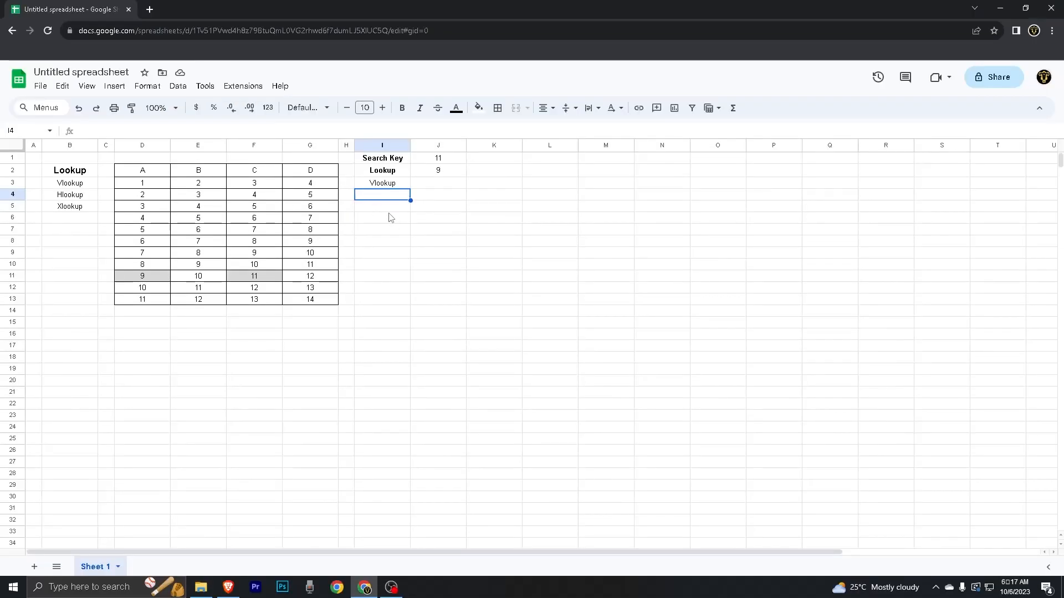
pyautogui.click(388, 190)
pyautogui.hotkey('ctrl', 'b')
# Try the LOOKUP formula in J2 with D2:E13 as its result range, and undo the change
pyautogui.click(440, 190)
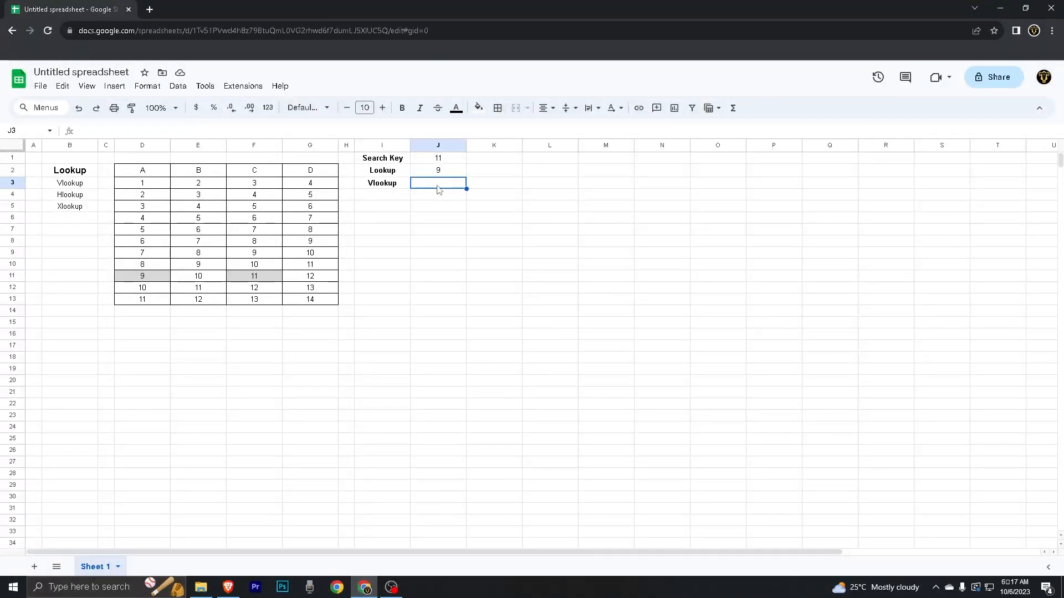
pyautogui.doubleClick(438, 171)
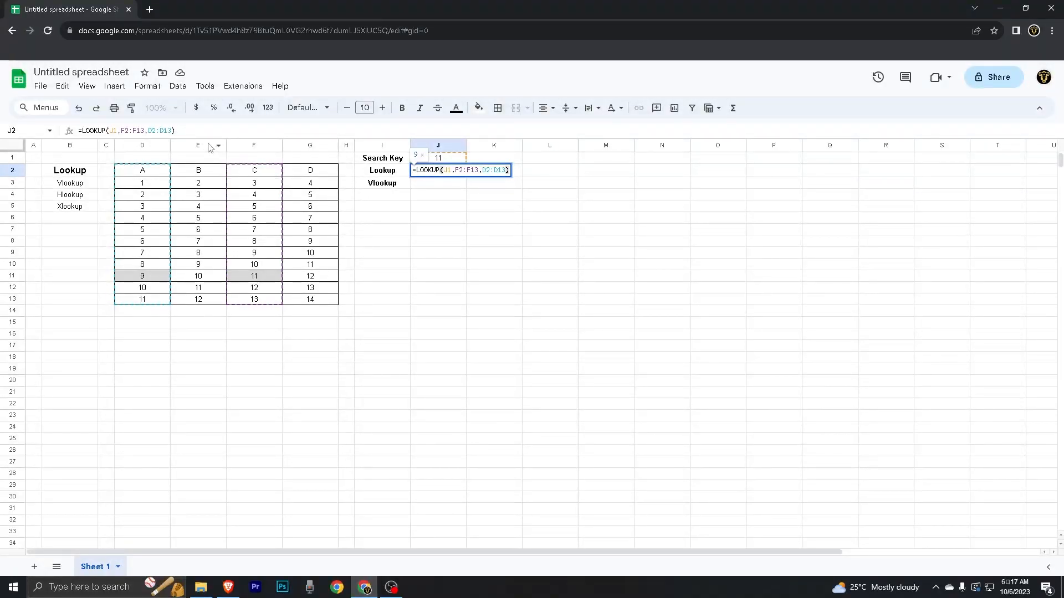
pyautogui.click(165, 131)
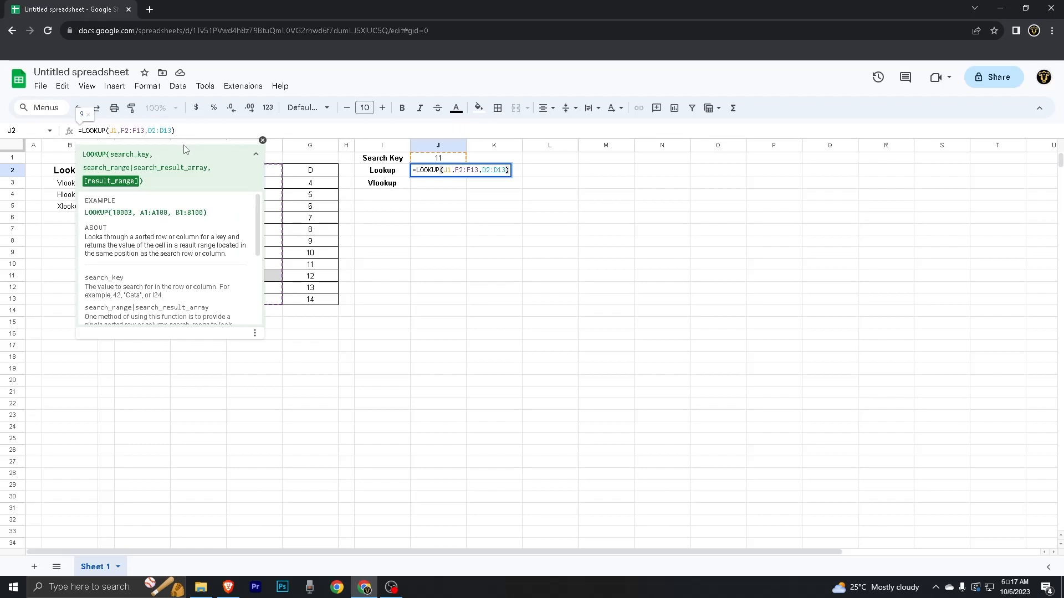
pyautogui.press('Return')
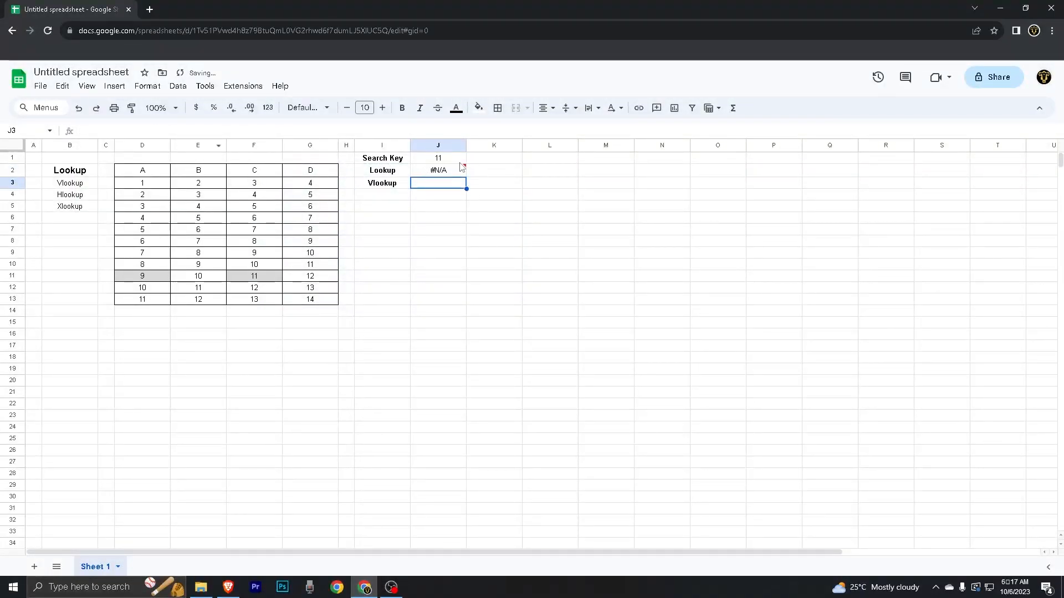
pyautogui.click(430, 169)
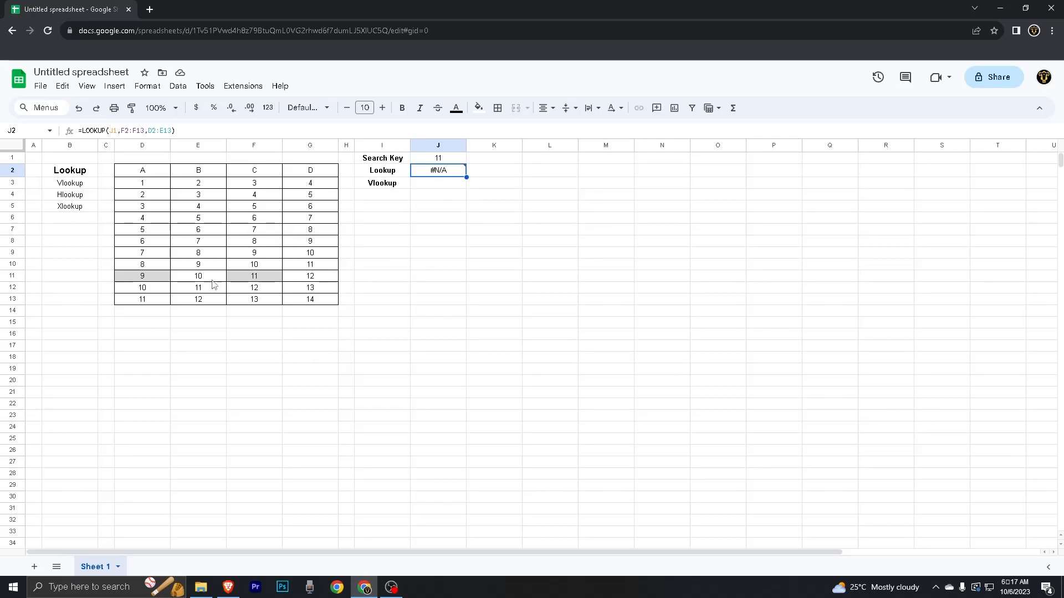
pyautogui.hotkey('ctrl', 'z')
# Start a VLOOKUP formula in J3 that takes the search key from J1
pyautogui.click(437, 185)
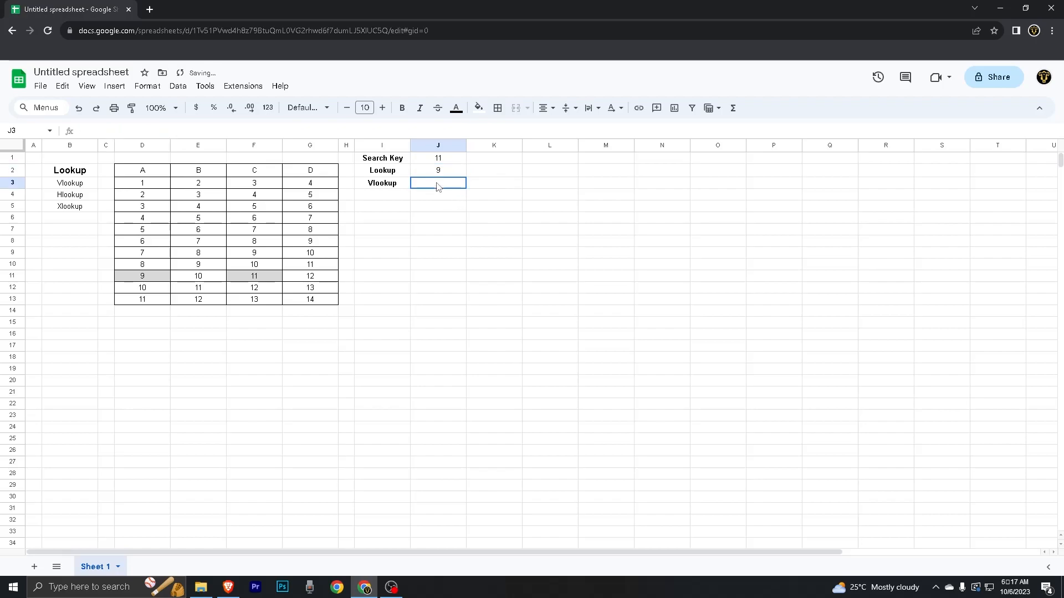
pyautogui.write('=vlo')
pyautogui.press('Tab')
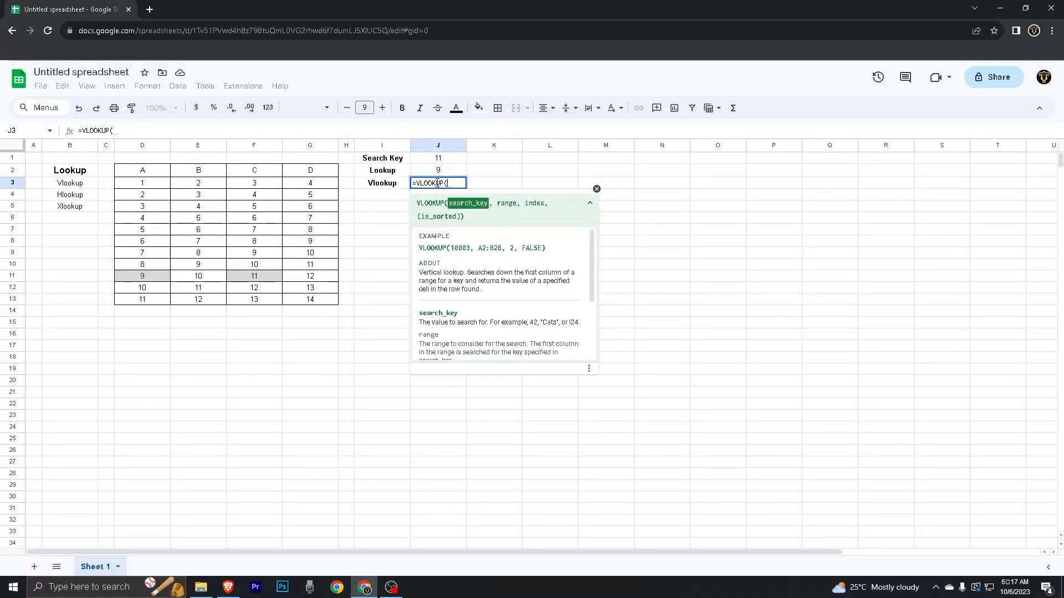
pyautogui.write('11')
pyautogui.press('BackSpace')
pyautogui.press('BackSpace')
pyautogui.click(443, 161)
pyautogui.write(',')
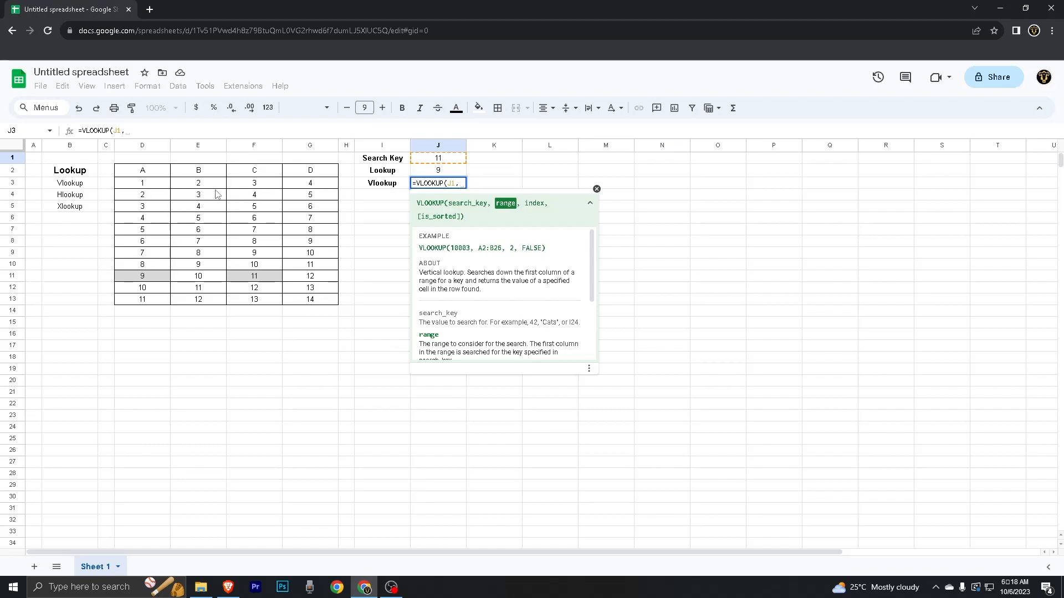
# Complete the VLOOKUP formula in J3 with the range D2:G13, index 2 and False for is_sorted
pyautogui.moveTo(143, 173); pyautogui.dragTo(310, 303)
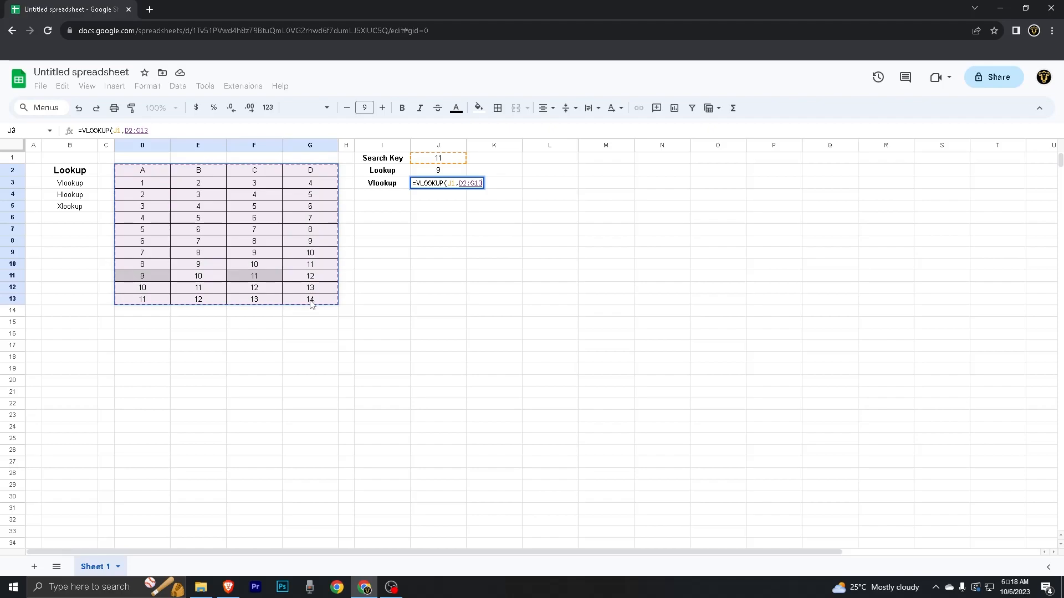
pyautogui.write(',')
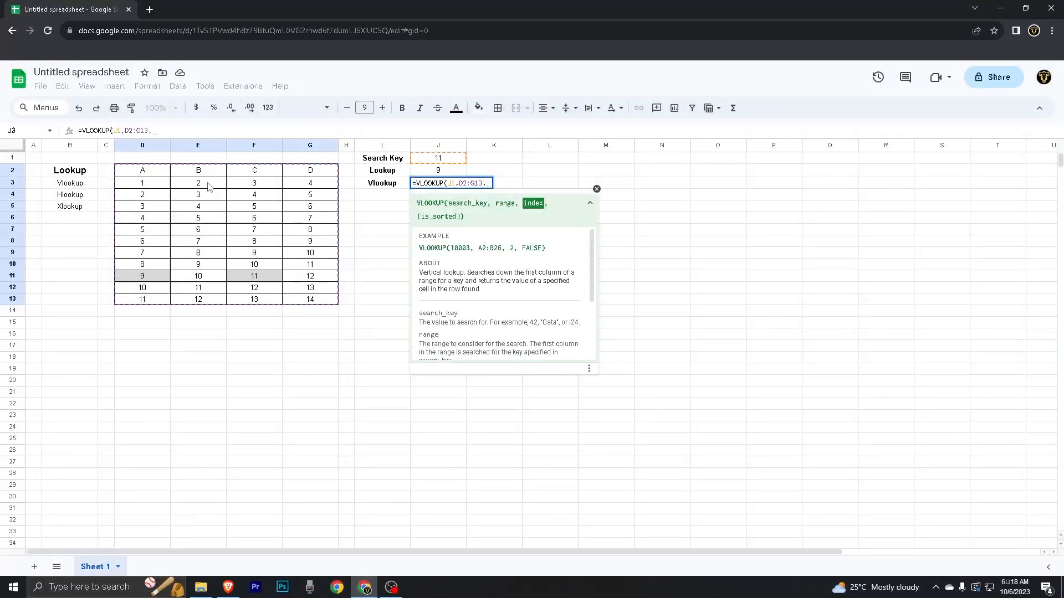
pyautogui.write('2,')
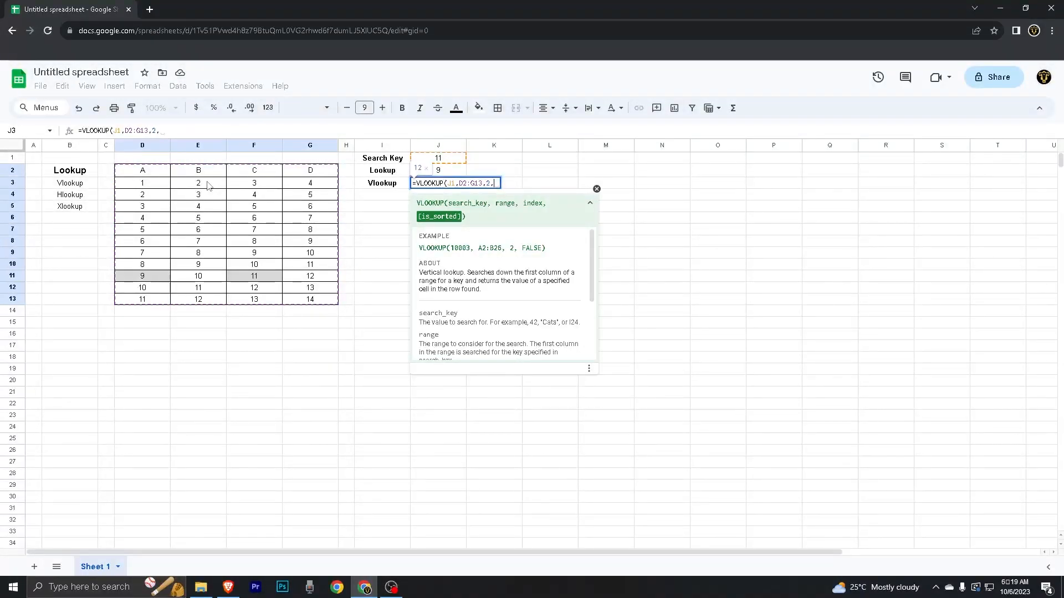
pyautogui.write('False')
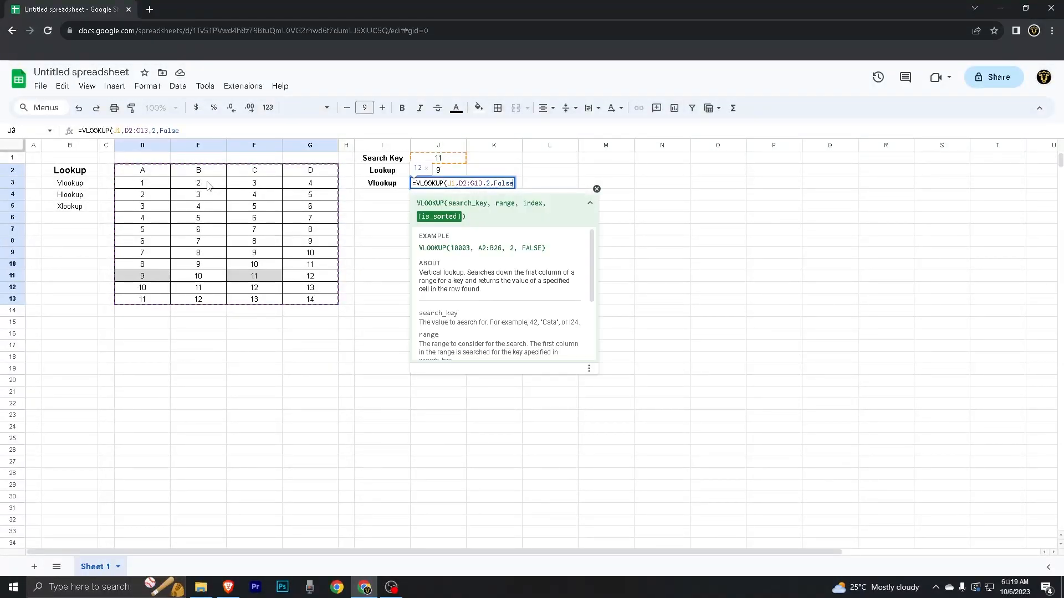
pyautogui.write(')')
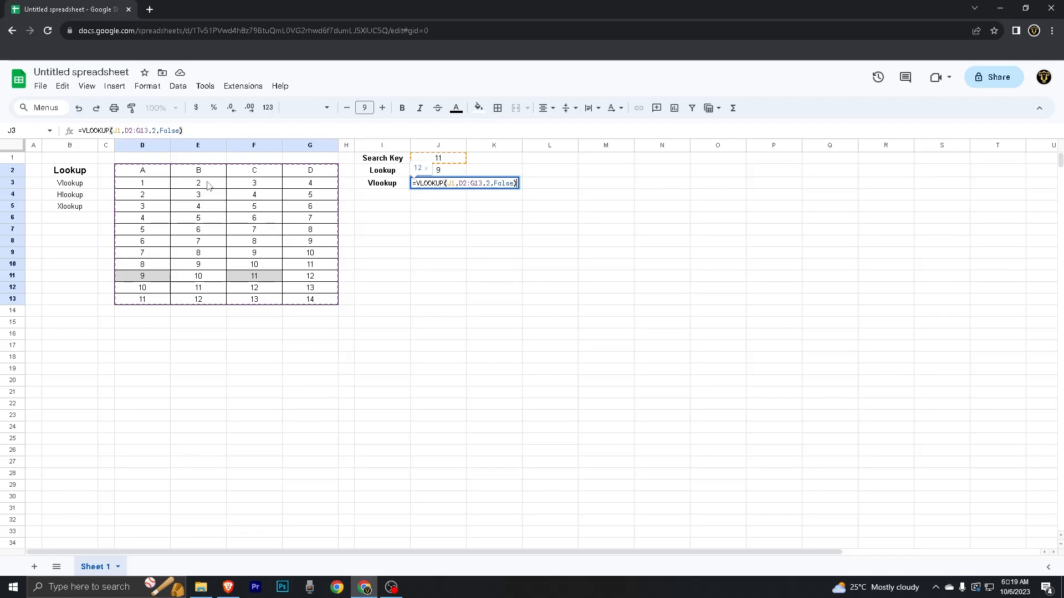
pyautogui.press('Return')
pyautogui.press('Up')
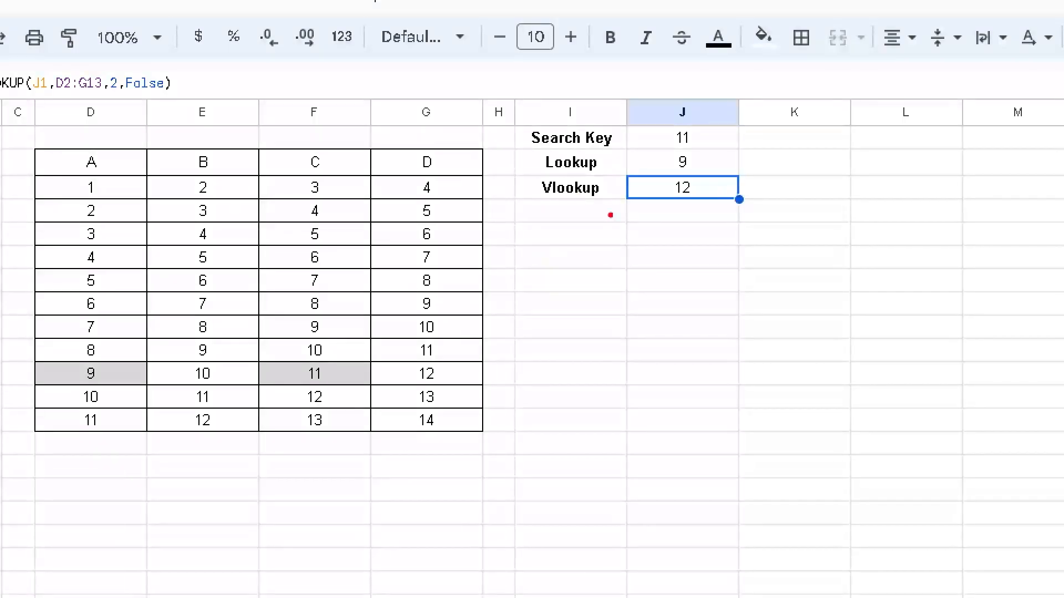
# Trace the VLOOKUP in J3 with temporary red marks on the search key, table range, matching row, index and columns numbered 1 to 4
pyautogui.moveTo(650, 149); pyautogui.dragTo(724, 150)
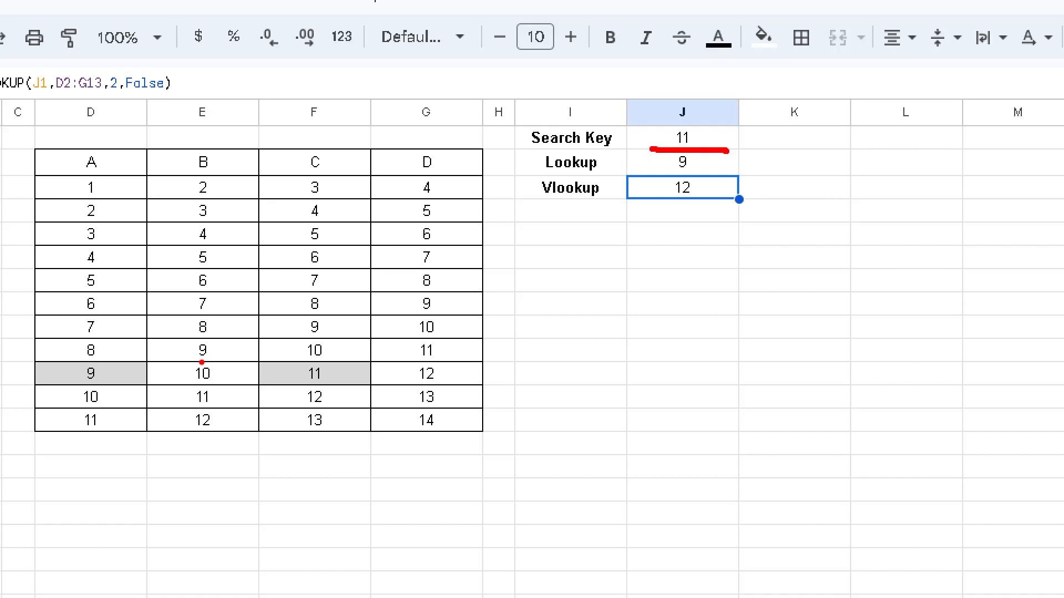
pyautogui.moveTo(32, 150); pyautogui.dragTo(529, 157)
pyautogui.moveTo(20, 433)
pyautogui.mouseDown()
pyautogui.moveTo(495, 437)
pyautogui.moveTo(509, 147)
pyautogui.mouseUp()
pyautogui.moveTo(31, 150); pyautogui.dragTo(21, 435)
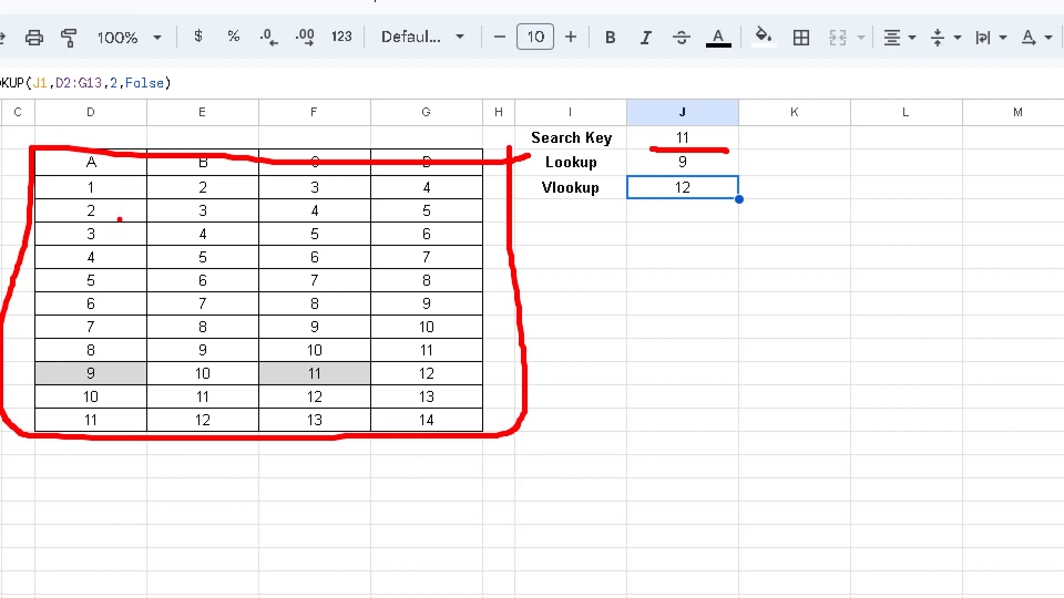
pyautogui.moveTo(42, 355)
pyautogui.mouseDown()
pyautogui.moveTo(74, 413)
pyautogui.moveTo(84, 381)
pyautogui.mouseUp()
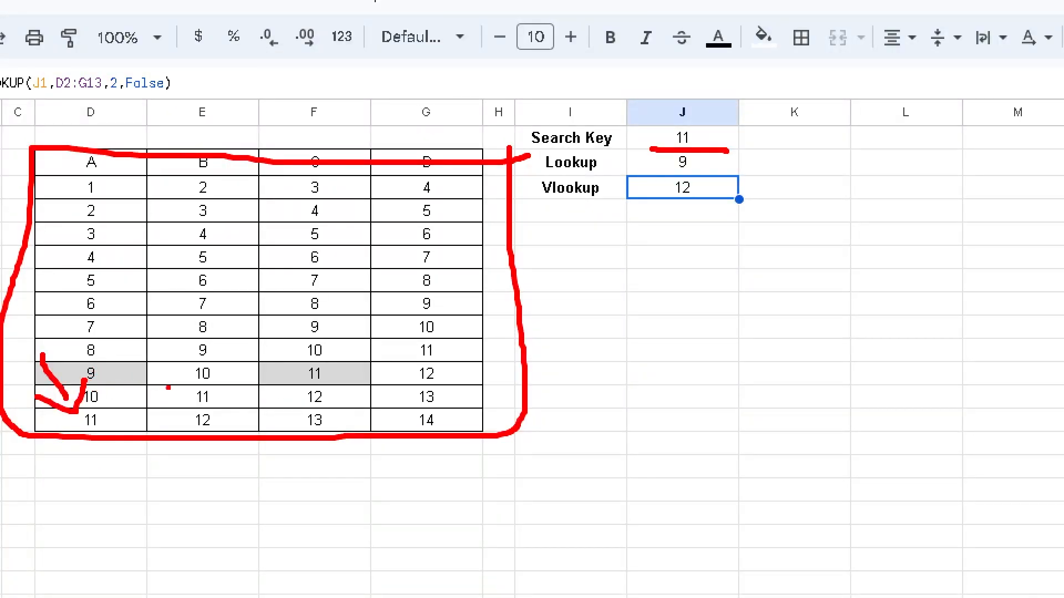
pyautogui.moveTo(213, 407)
pyautogui.mouseDown()
pyautogui.moveTo(206, 436)
pyautogui.moveTo(250, 410)
pyautogui.moveTo(219, 406)
pyautogui.mouseUp()
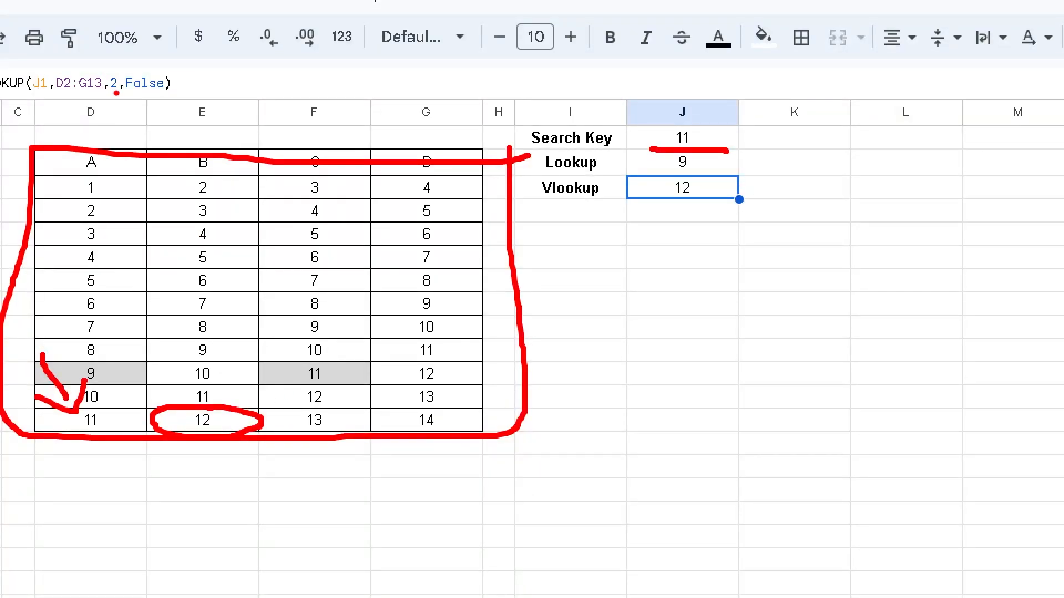
pyautogui.moveTo(115, 95)
pyautogui.mouseDown()
pyautogui.moveTo(100, 110)
pyautogui.moveTo(131, 103)
pyautogui.moveTo(115, 141)
pyautogui.mouseUp()
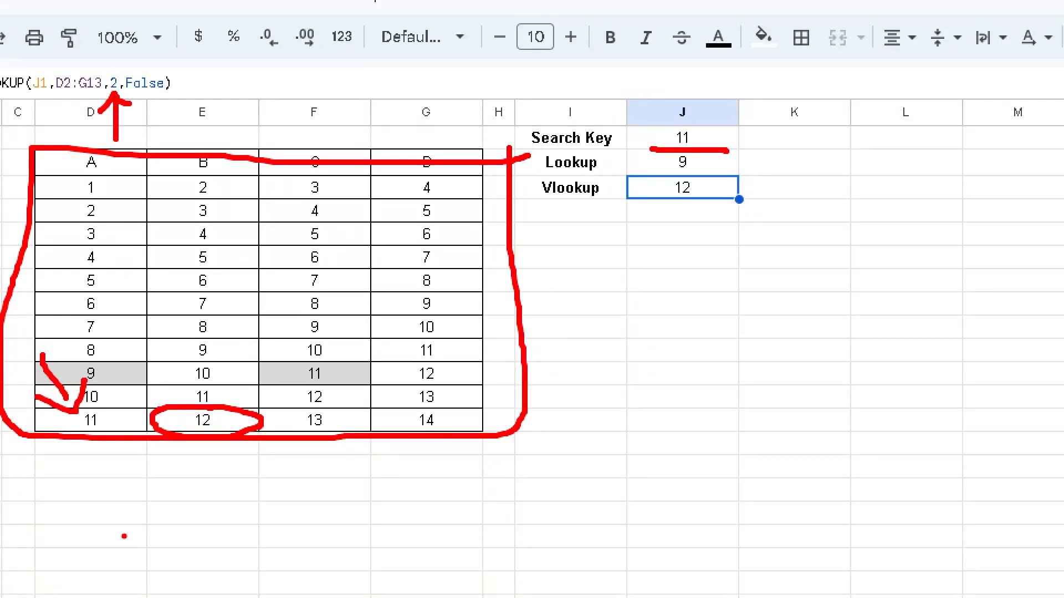
pyautogui.moveTo(95, 456); pyautogui.dragTo(96, 475)
pyautogui.moveTo(198, 459); pyautogui.dragTo(222, 475)
pyautogui.moveTo(308, 451)
pyautogui.mouseDown()
pyautogui.moveTo(328, 461)
pyautogui.moveTo(306, 474)
pyautogui.mouseUp()
pyautogui.moveTo(413, 443)
pyautogui.mouseDown()
pyautogui.moveTo(428, 461)
pyautogui.moveTo(418, 484)
pyautogui.mouseUp()
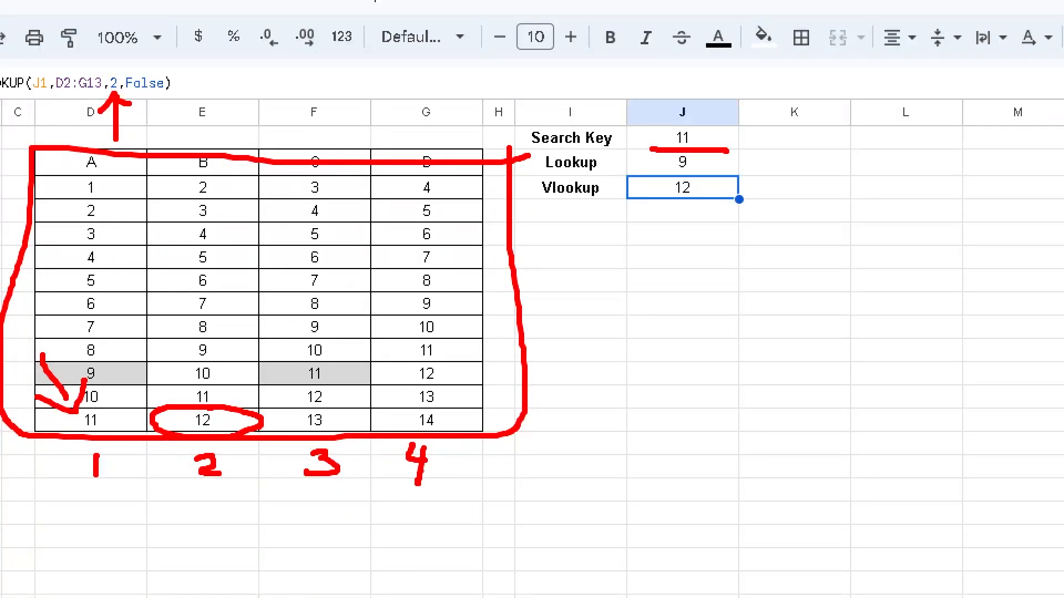
pyautogui.press('Escape')
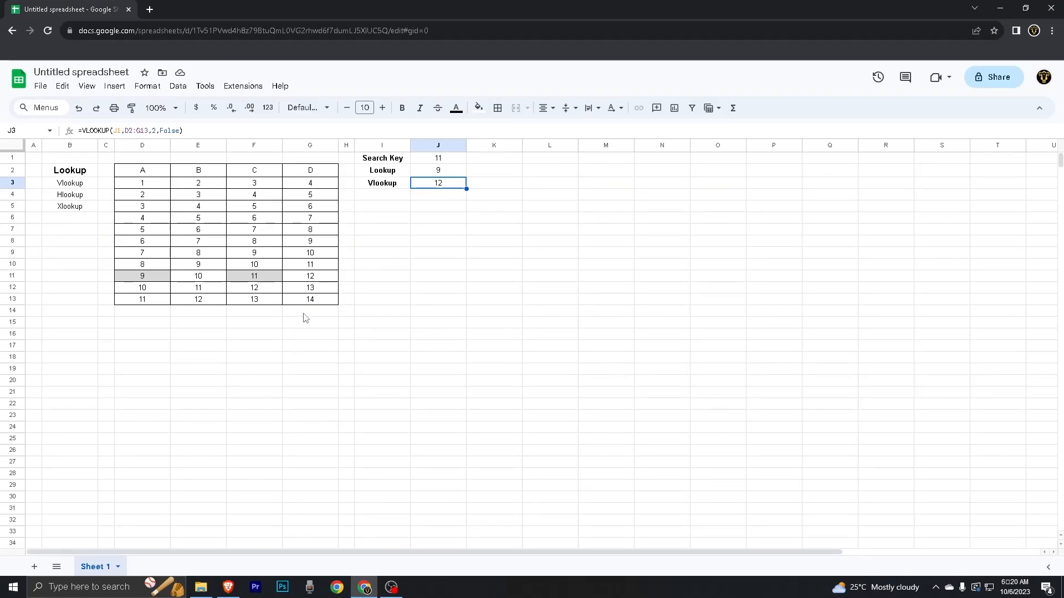
# Make the Vlookup entry in B3 bold and enlarge its font
pyautogui.press('Down')
pyautogui.press('Left')
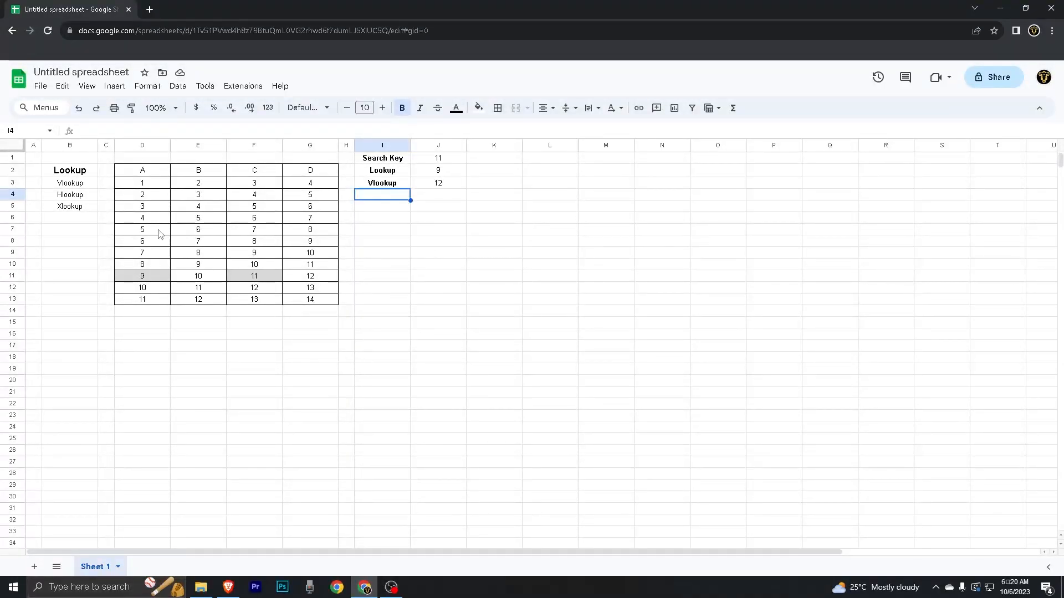
pyautogui.click(88, 187)
pyautogui.hotkey('ctrl', 'b')
pyautogui.click(382, 107)
# Enter the label Hlookup in I4
pyautogui.click(386, 201)
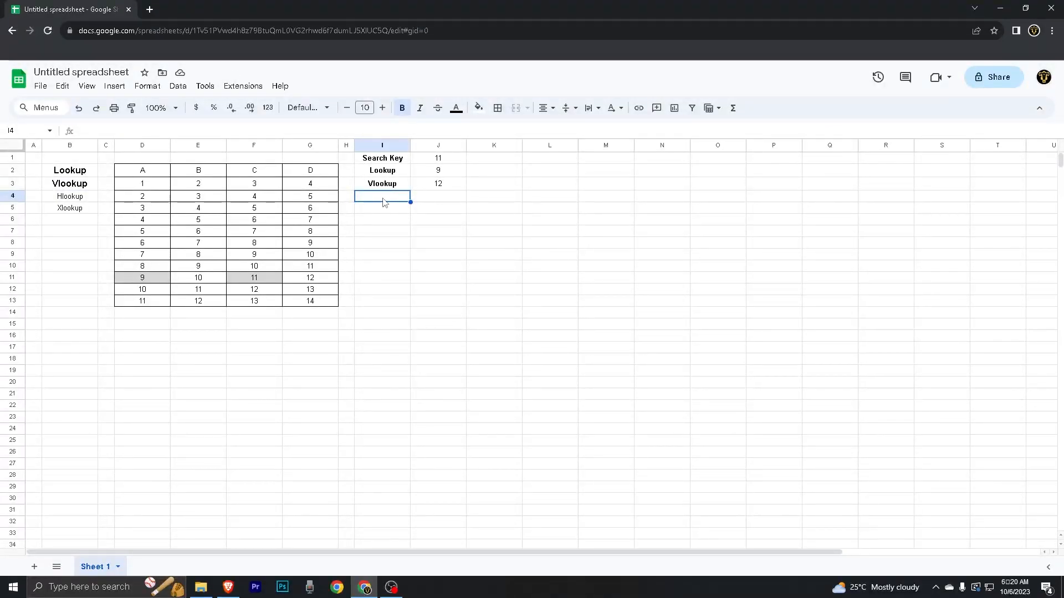
pyautogui.write('Flookup')
pyautogui.press('Tab')
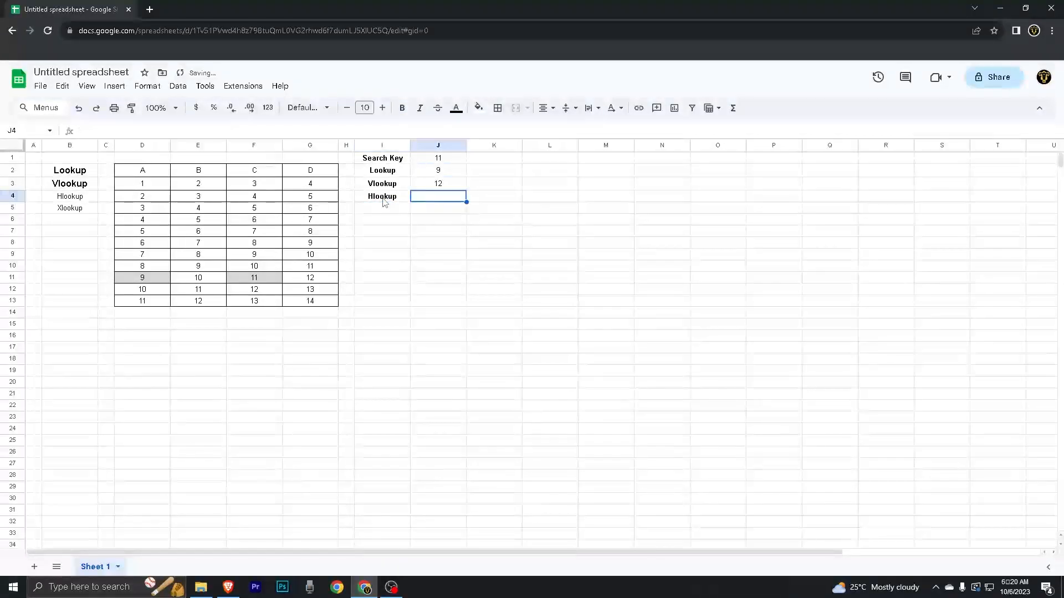
# Set the search key in J1 to 1
pyautogui.click(443, 162)
pyautogui.write('1')
pyautogui.press('Tab')
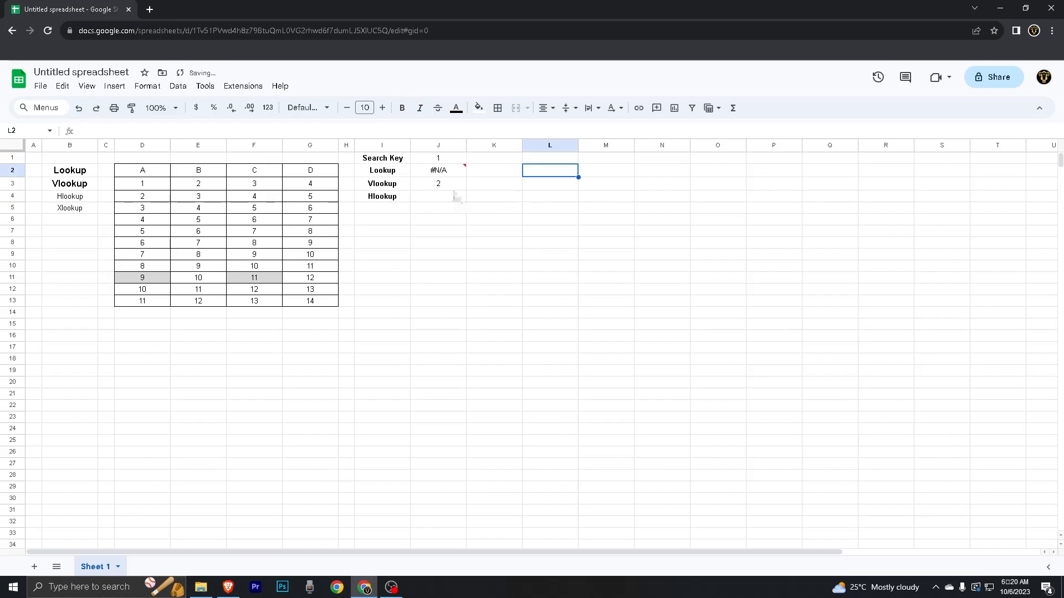
# Examine the error in J2 and compare the search key with the search and result ranges of its LOOKUP formula
pyautogui.click(453, 172)
pyautogui.doubleClick(455, 171)
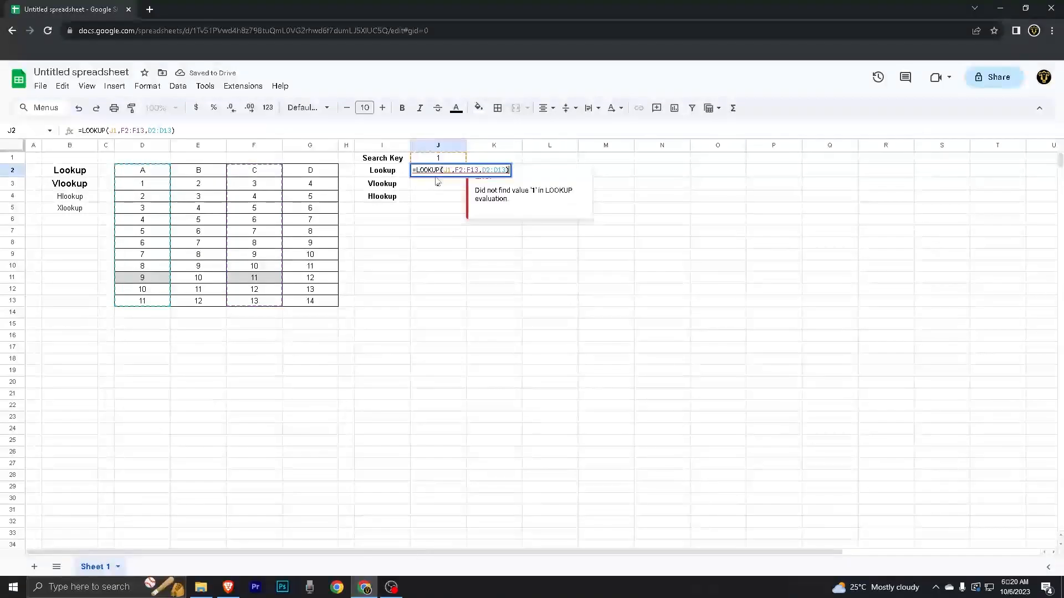
pyautogui.press('Escape')
pyautogui.click(490, 240)
pyautogui.click(437, 175)
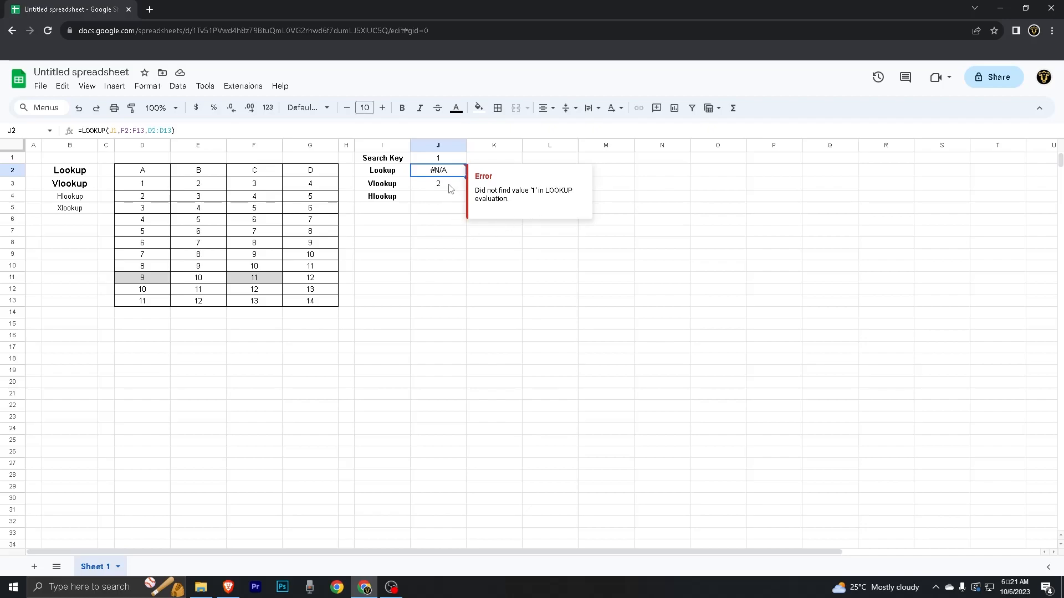
pyautogui.moveTo(444, 173)
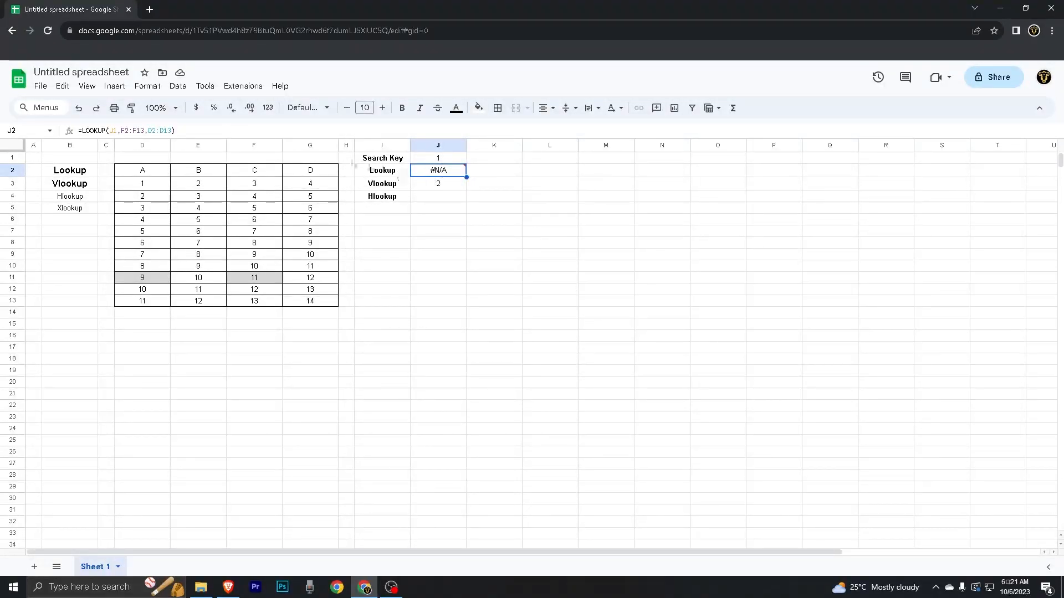
pyautogui.click(230, 130)
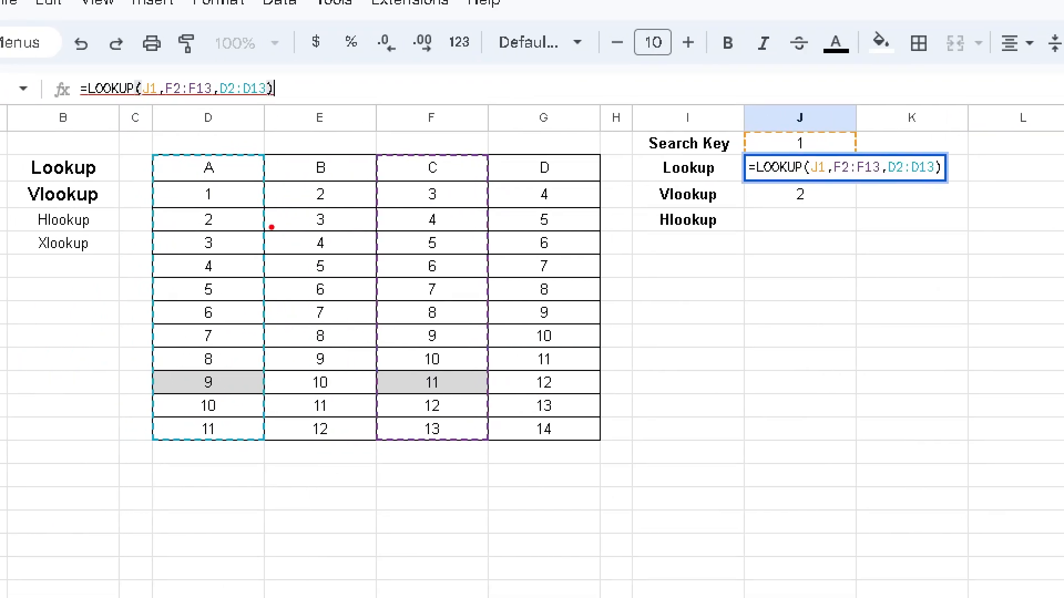
pyautogui.moveTo(825, 145); pyautogui.dragTo(856, 131)
pyautogui.moveTo(407, 158)
pyautogui.mouseDown()
pyautogui.moveTo(456, 158)
pyautogui.moveTo(464, 318)
pyautogui.moveTo(454, 449)
pyautogui.moveTo(403, 443)
pyautogui.moveTo(409, 159)
pyautogui.mouseUp()
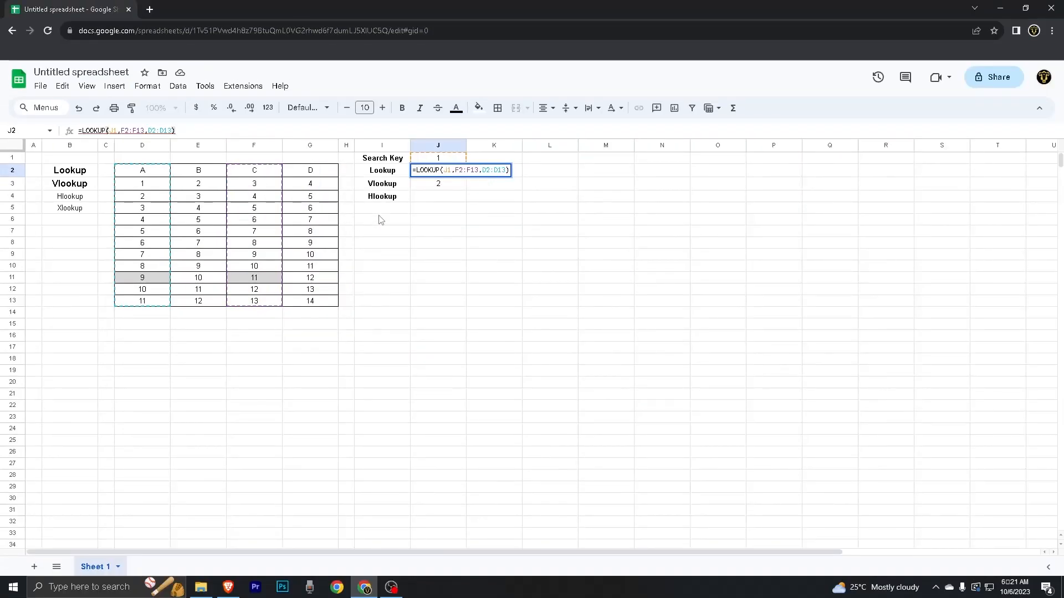
pyautogui.press('Return')
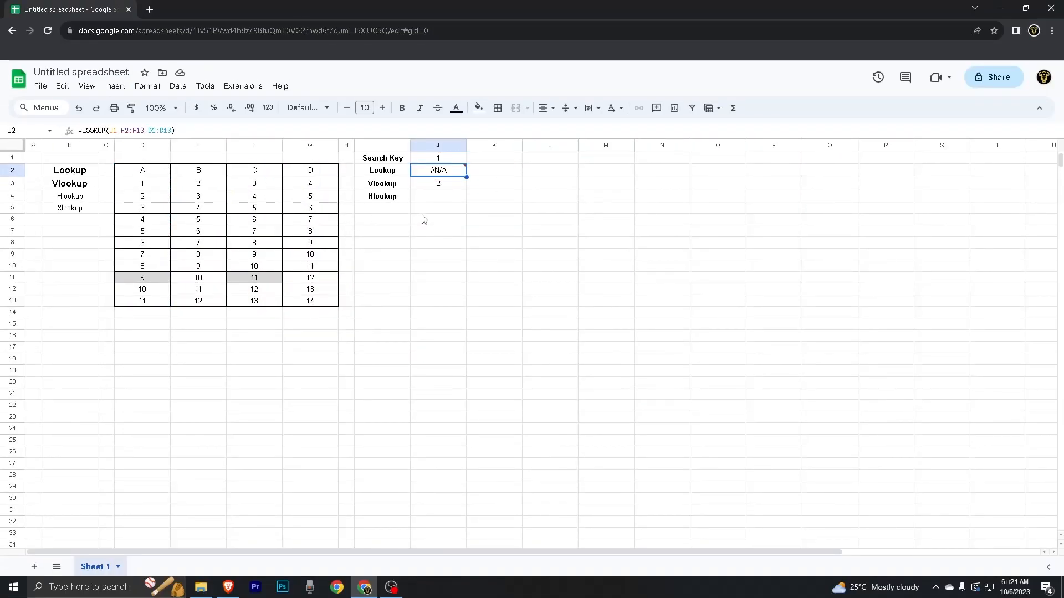
# Set the search key in J1 to 3
pyautogui.click(421, 219)
pyautogui.click(440, 160)
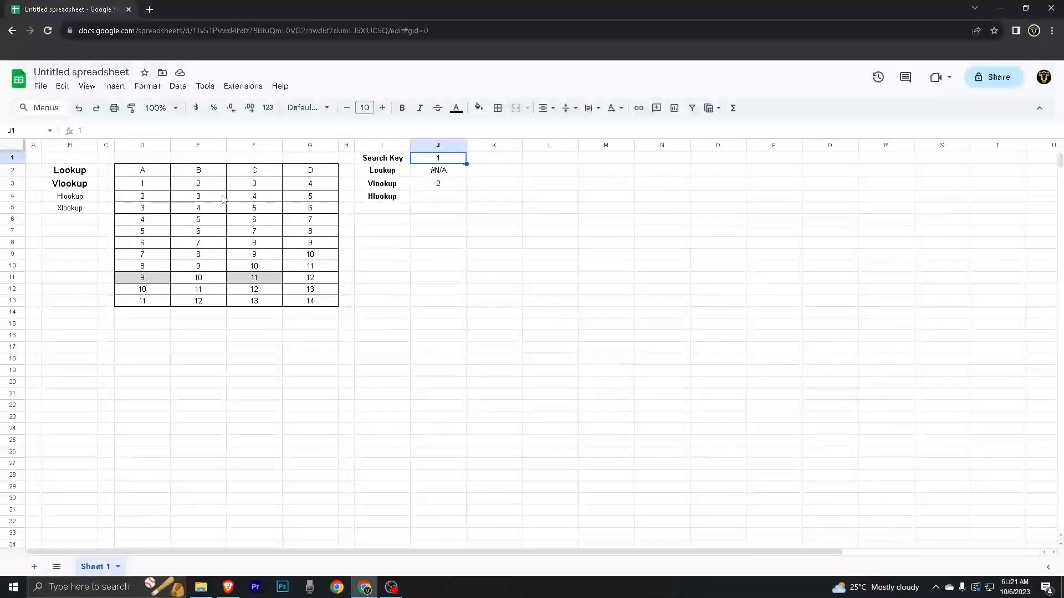
pyautogui.write('3')
pyautogui.click(509, 213)
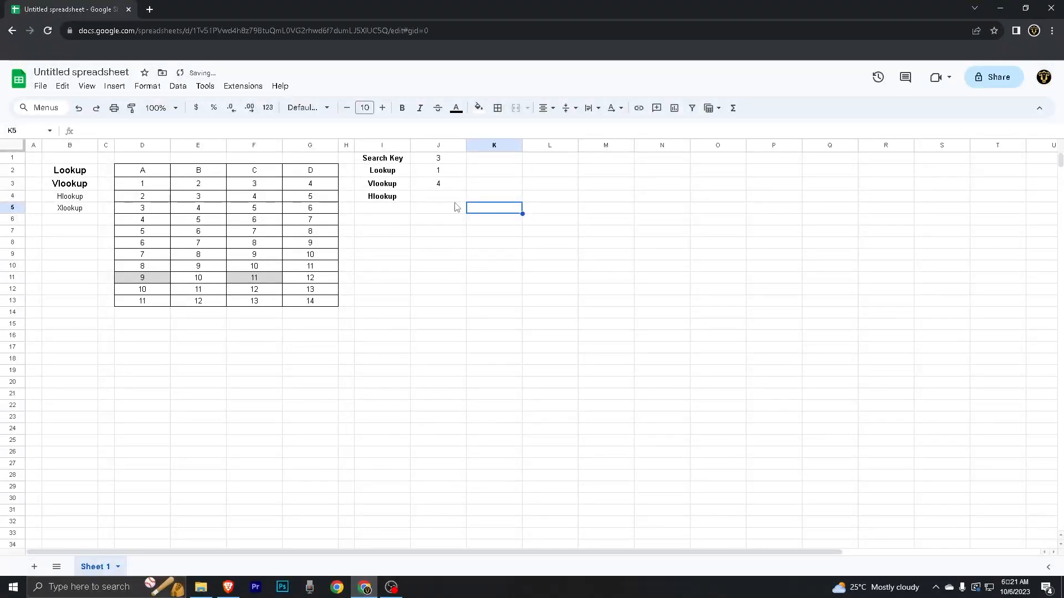
# Review the LOOKUP and VLOOKUP results in J2 and J3 against the formula in J3 and the table's columns A and B
pyautogui.click(160, 186)
pyautogui.click(447, 172)
pyautogui.click(540, 243)
pyautogui.click(439, 185)
pyautogui.press('F2')
pyautogui.hotkey('ctrl', 'a')
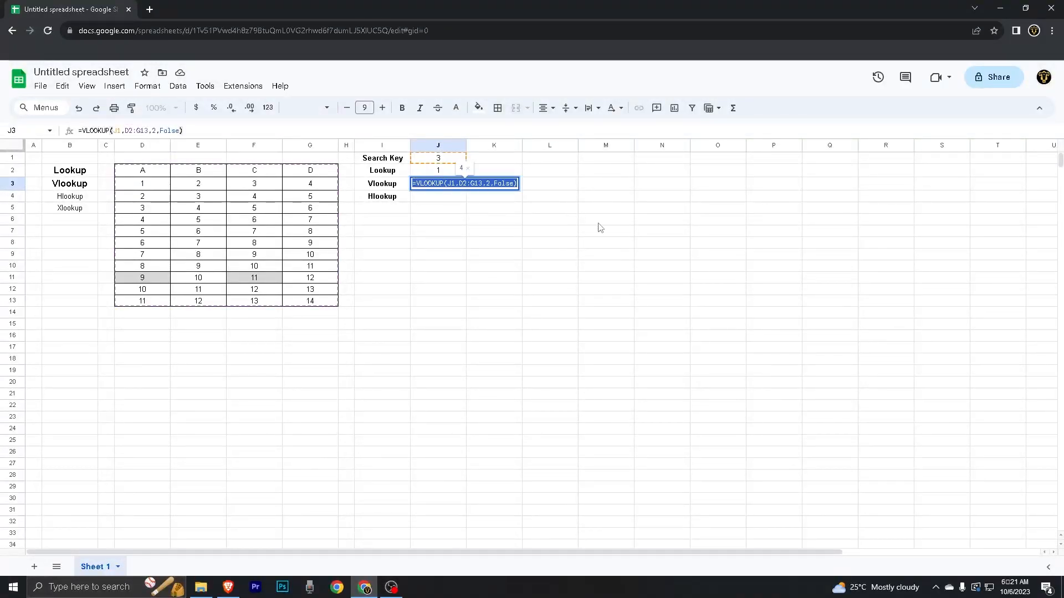
pyautogui.click(597, 224)
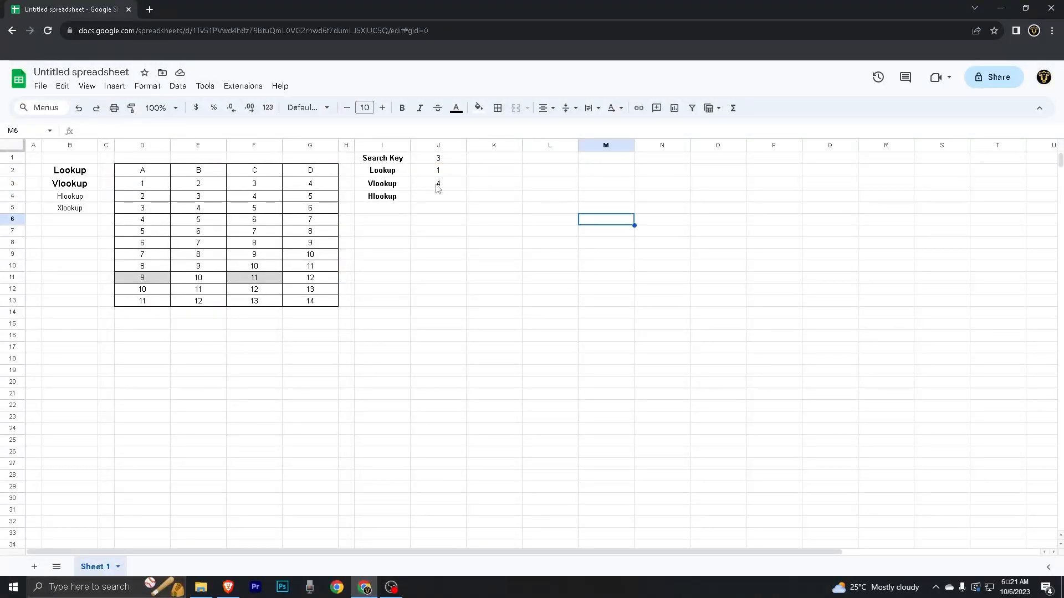
pyautogui.moveTo(145, 172); pyautogui.dragTo(152, 288)
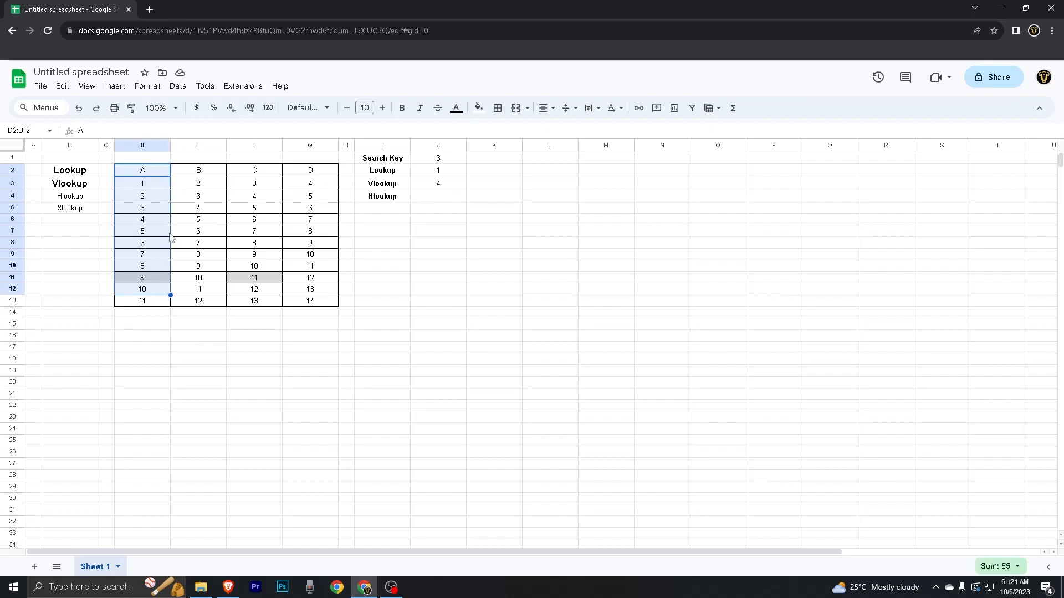
pyautogui.moveTo(198, 172); pyautogui.dragTo(198, 304)
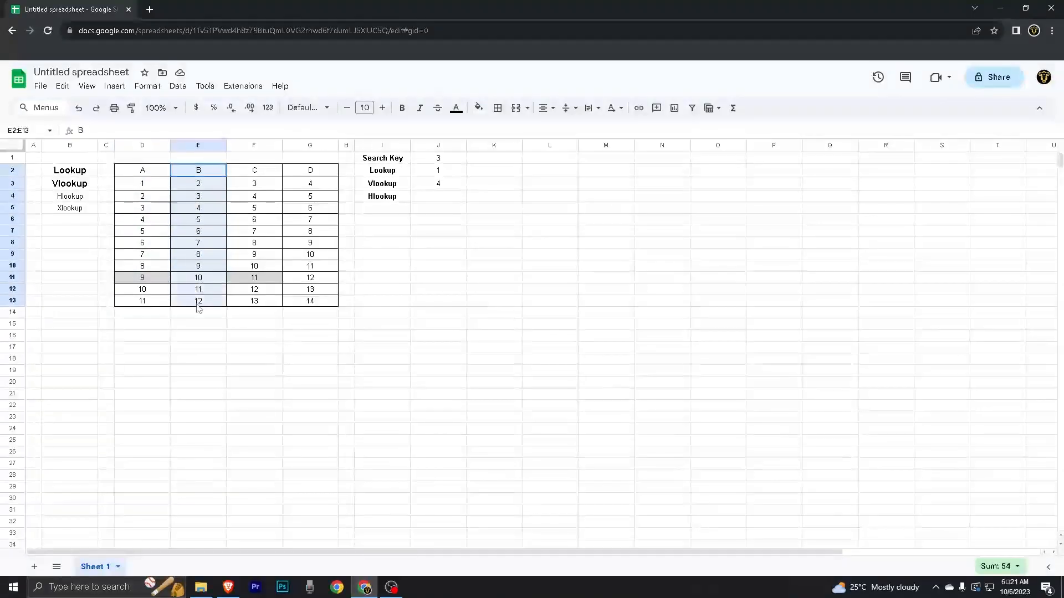
pyautogui.click(515, 235)
pyautogui.click(426, 202)
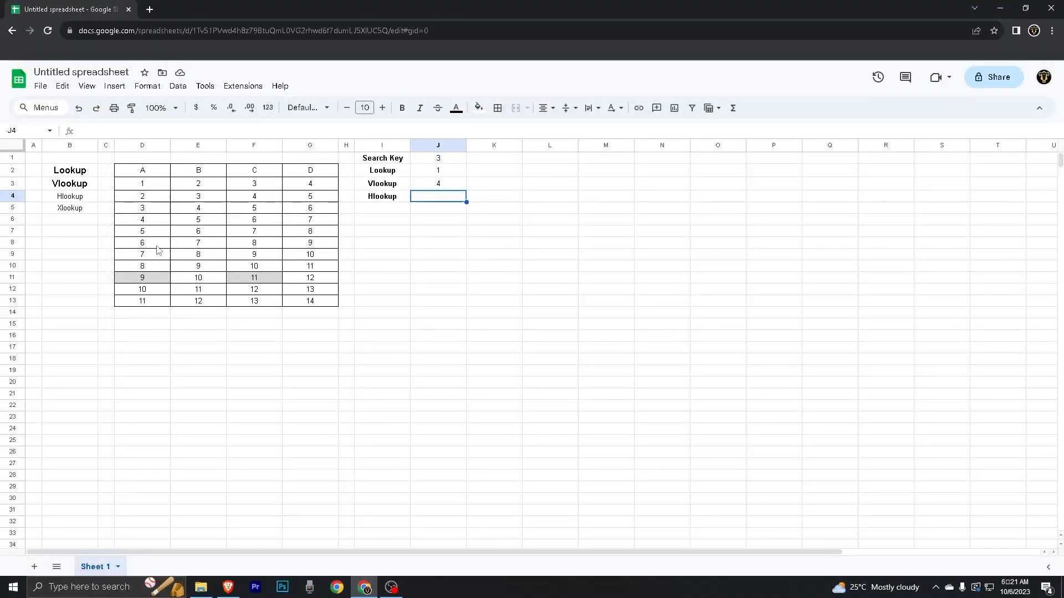
pyautogui.moveTo(153, 174); pyautogui.dragTo(297, 172)
pyautogui.hotkey('ctrl', 'c')
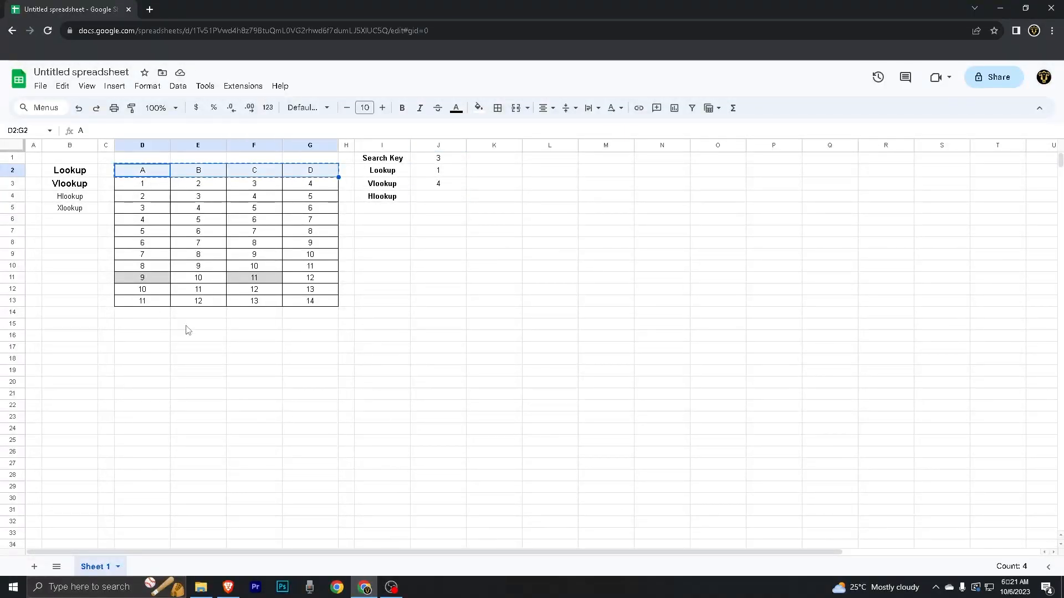
# Transpose the number table D2:G13 into a horizontal table starting at D15 with the TRANSPOSE function
pyautogui.click(154, 327)
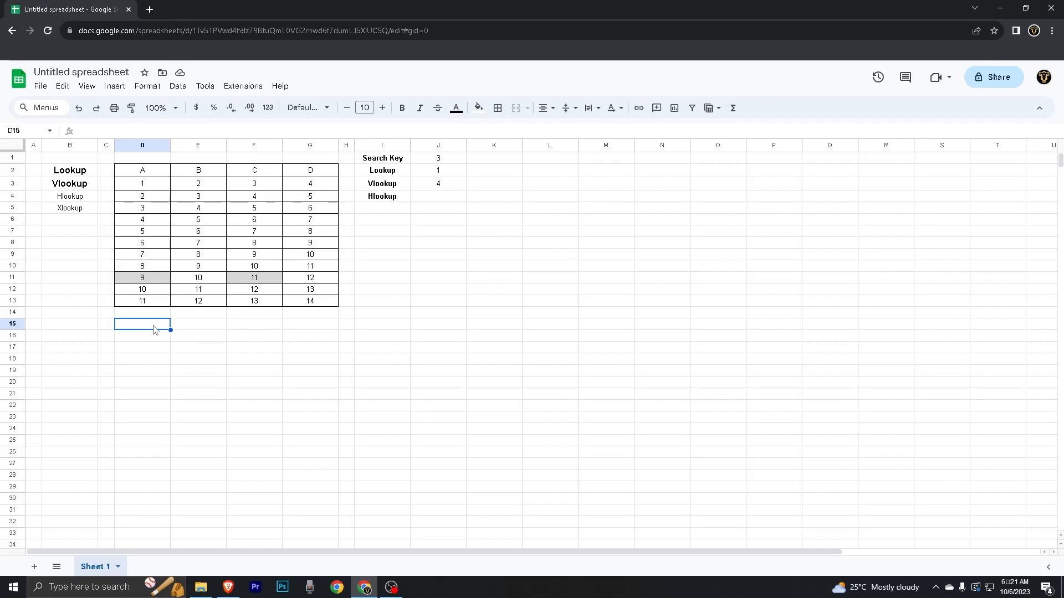
pyautogui.write('=tran')
pyautogui.press('Tab')
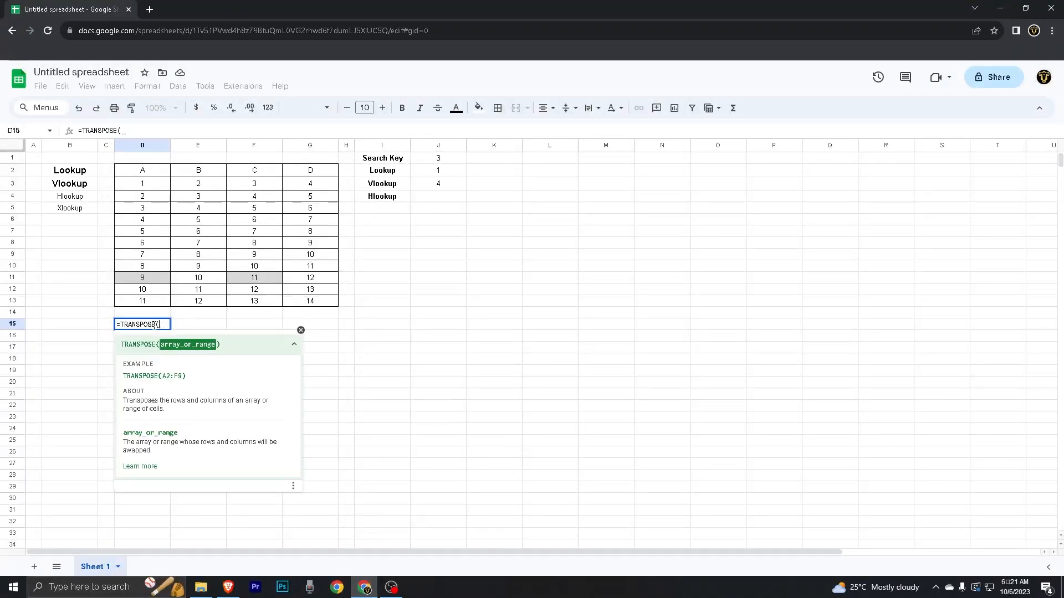
pyautogui.moveTo(142, 171); pyautogui.dragTo(308, 307)
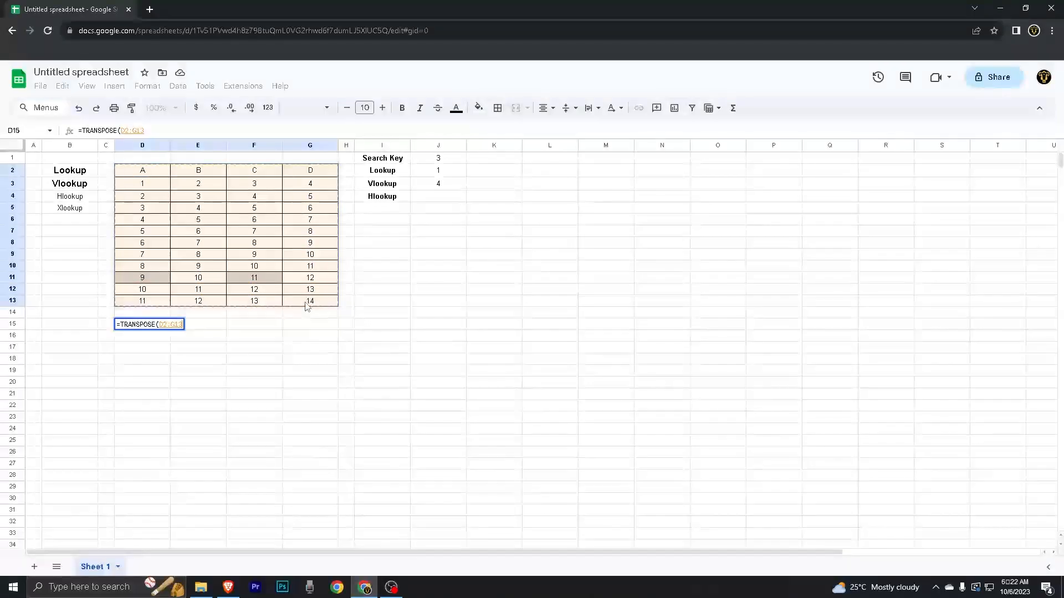
pyautogui.press('Return')
# Try pasting the transposed table D15:O18 as values starting at L2
pyautogui.moveTo(154, 328); pyautogui.dragTo(701, 367)
pyautogui.hotkey('ctrl', 'c')
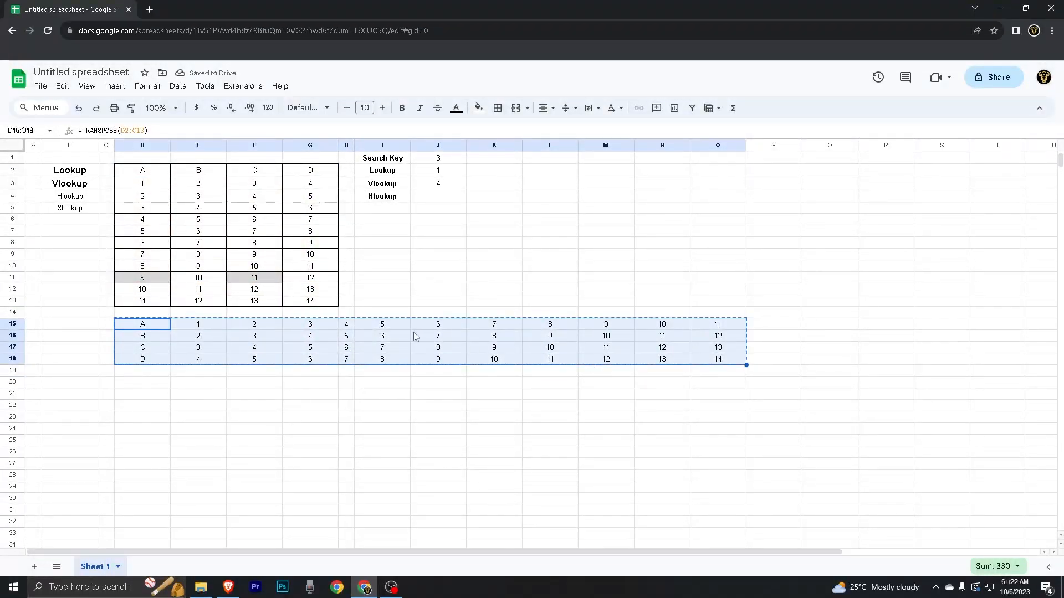
pyautogui.click(548, 171)
pyautogui.hotkey('ctrl', 'shift', 'v')
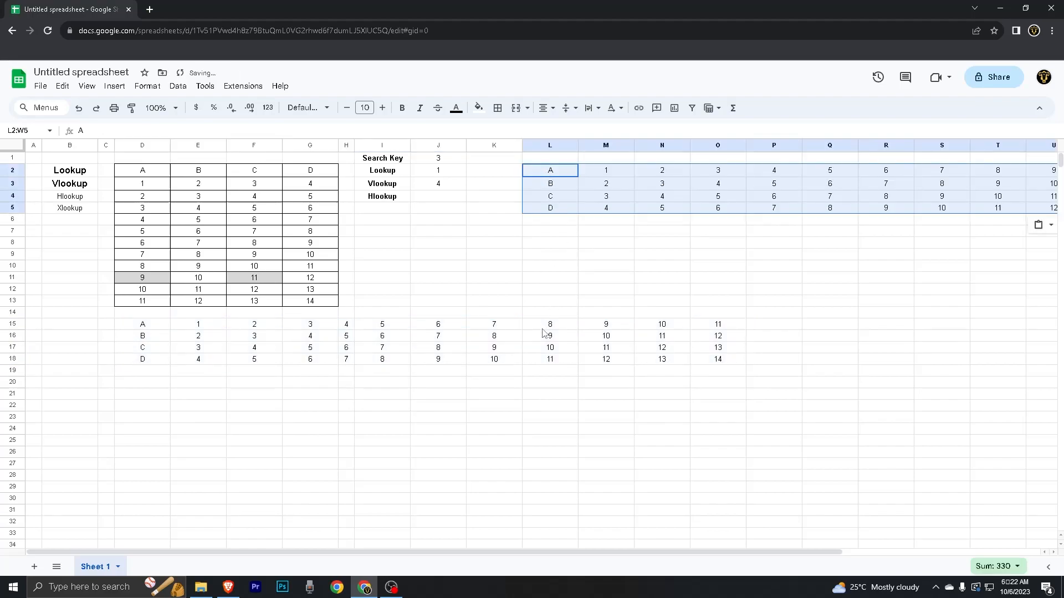
pyautogui.click(407, 406)
pyautogui.hotkey('ctrl', 'z')
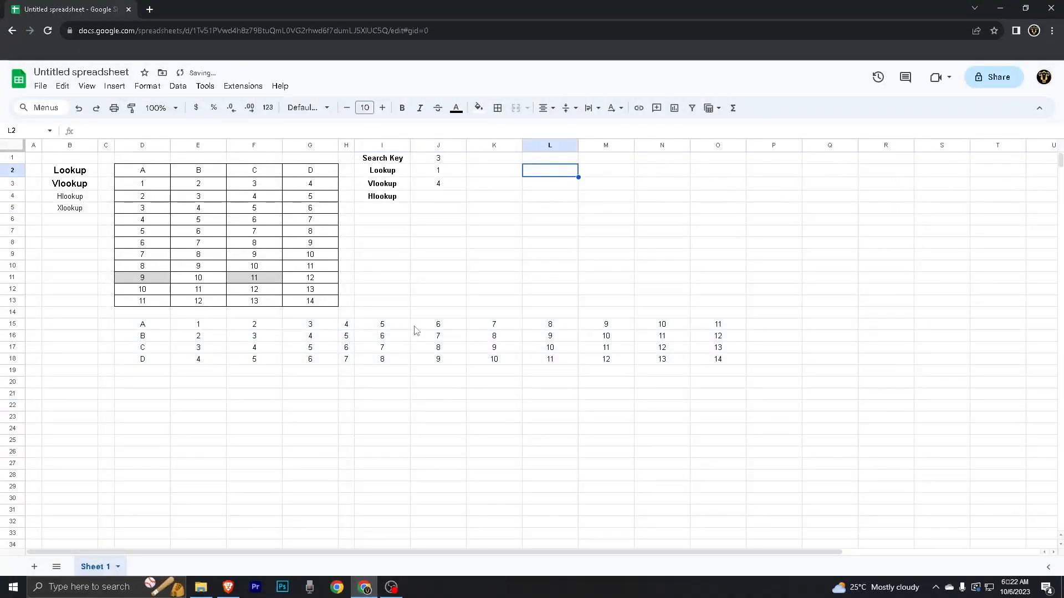
# Add borders around all cells of the transposed table D15:O18 and widen column H to match the other columns
pyautogui.click(484, 396)
pyautogui.click(164, 328)
pyautogui.moveTo(164, 328); pyautogui.dragTo(705, 361)
pyautogui.hotkey('alt', 'shift', '7')
pyautogui.click(503, 405)
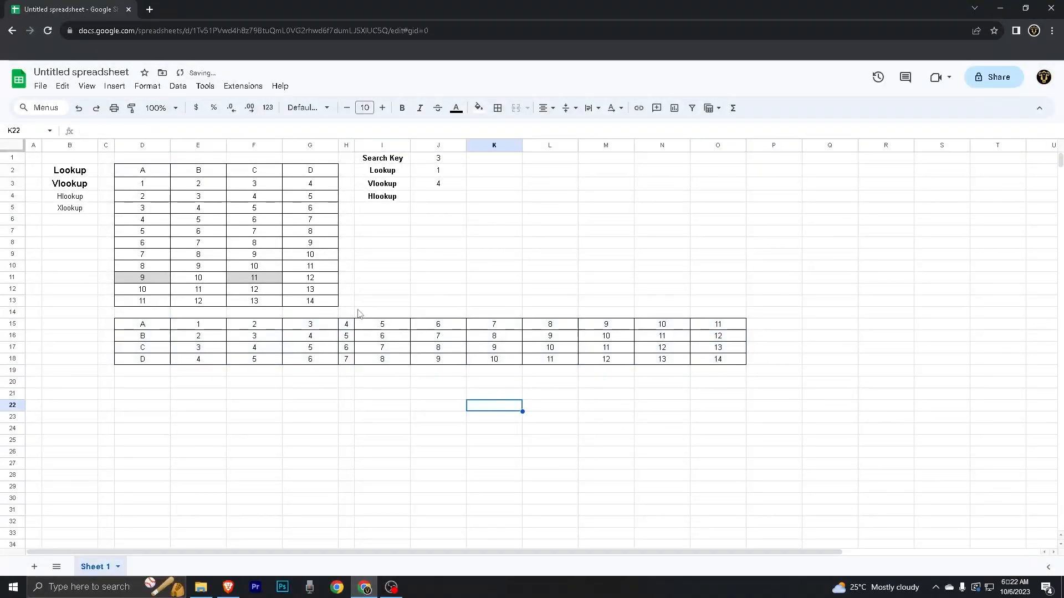
pyautogui.moveTo(355, 146); pyautogui.dragTo(400, 145)
pyautogui.moveTo(407, 404); pyautogui.dragTo(395, 402)
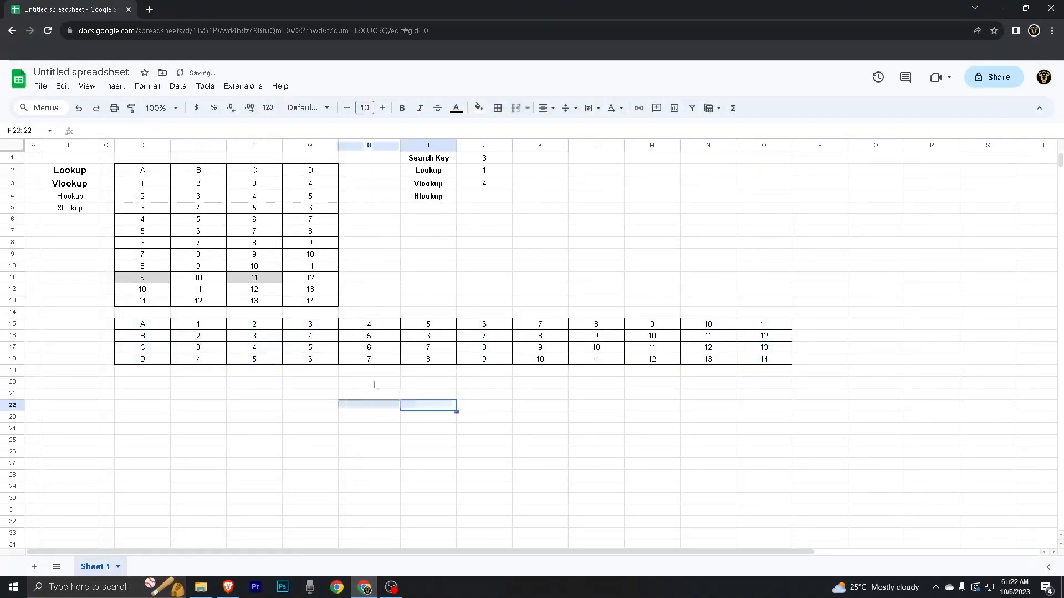
# Move both tables down one row so the horizontal one starts at D16 and the vertical one at D3
pyautogui.moveTo(158, 325); pyautogui.dragTo(755, 368)
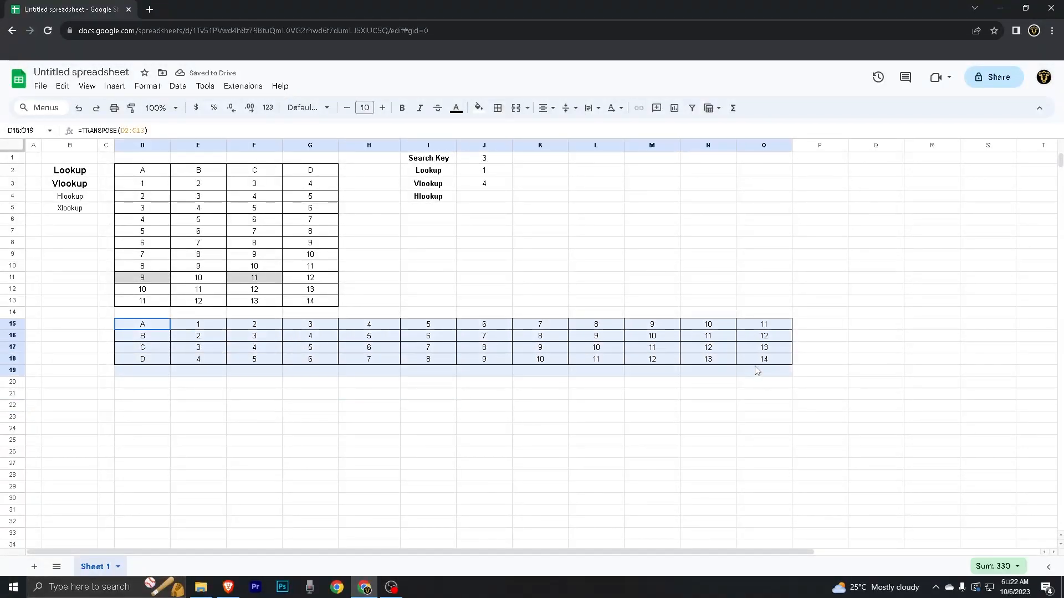
pyautogui.moveTo(142, 321); pyautogui.dragTo(142, 334)
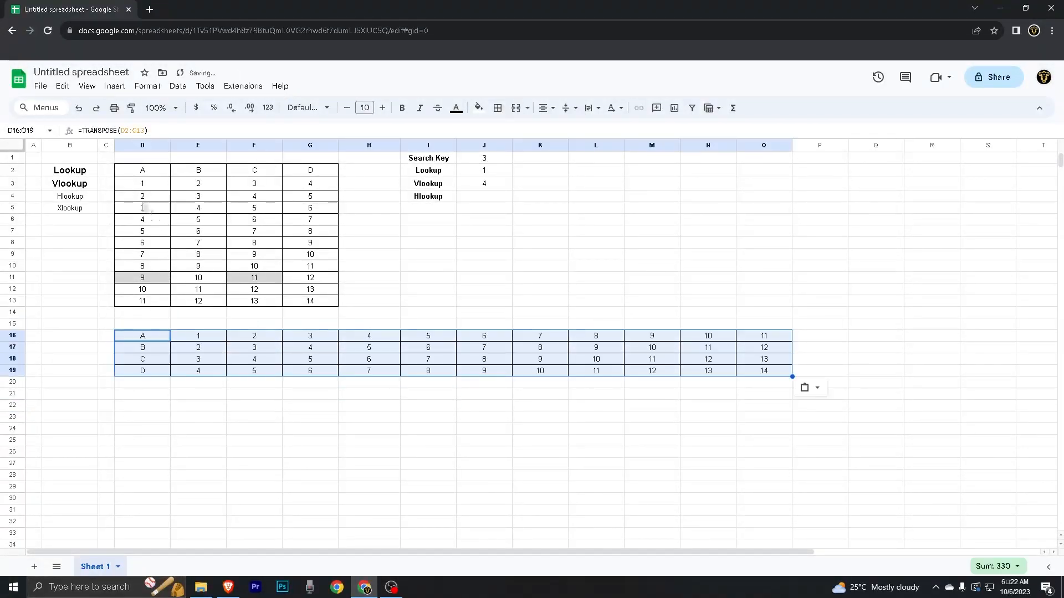
pyautogui.moveTo(142, 173); pyautogui.dragTo(304, 298)
pyautogui.hotkey('ctrl', 'x')
pyautogui.click(154, 185)
pyautogui.hotkey('ctrl', 'v')
# Align the cells D2:G2 above the vertical table to center horizontally and middle vertically
pyautogui.click(145, 171)
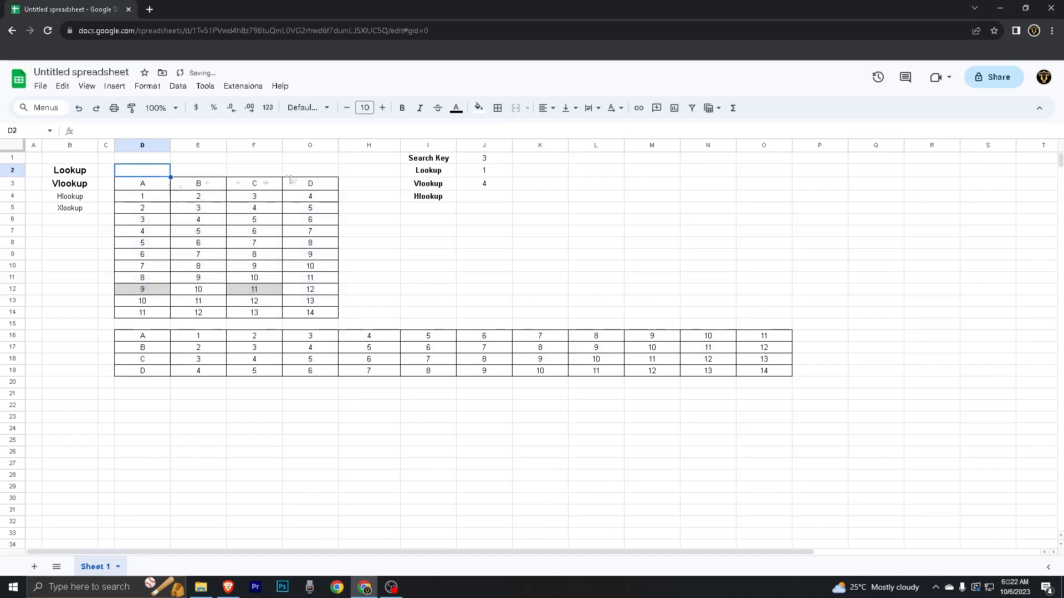
pyautogui.keyDown('shift'); pyautogui.click(296, 173); pyautogui.keyUp('shift')
pyautogui.click(546, 108)
pyautogui.click(566, 129)
pyautogui.click(565, 108)
pyautogui.click(585, 129)
pyautogui.click(377, 239)
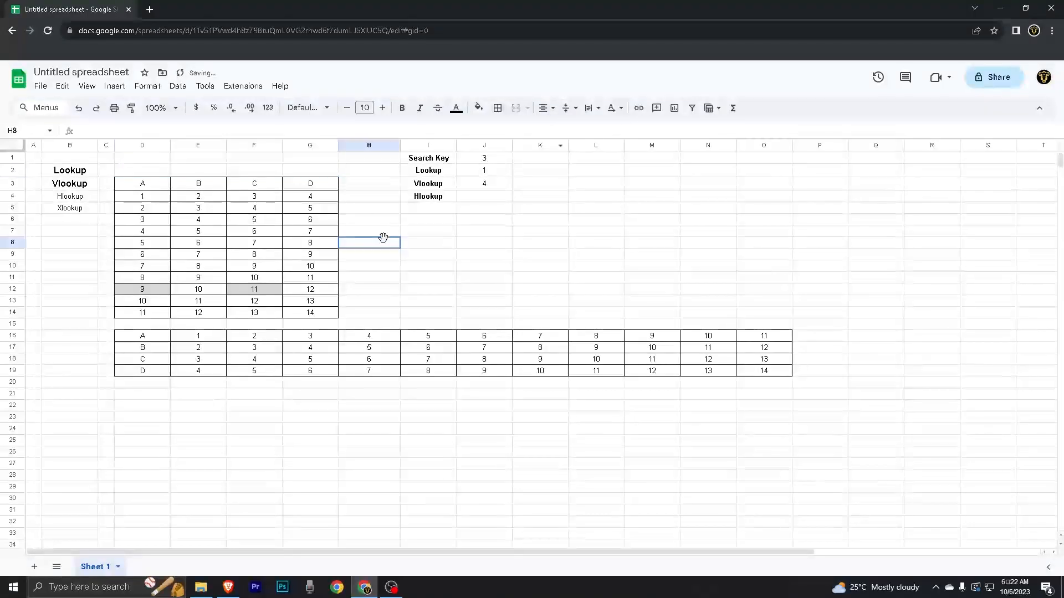
# Enter the title "Vertical table" in D2 and the title "Horizontal Table" in D15
pyautogui.click(162, 171)
pyautogui.write('Vert')
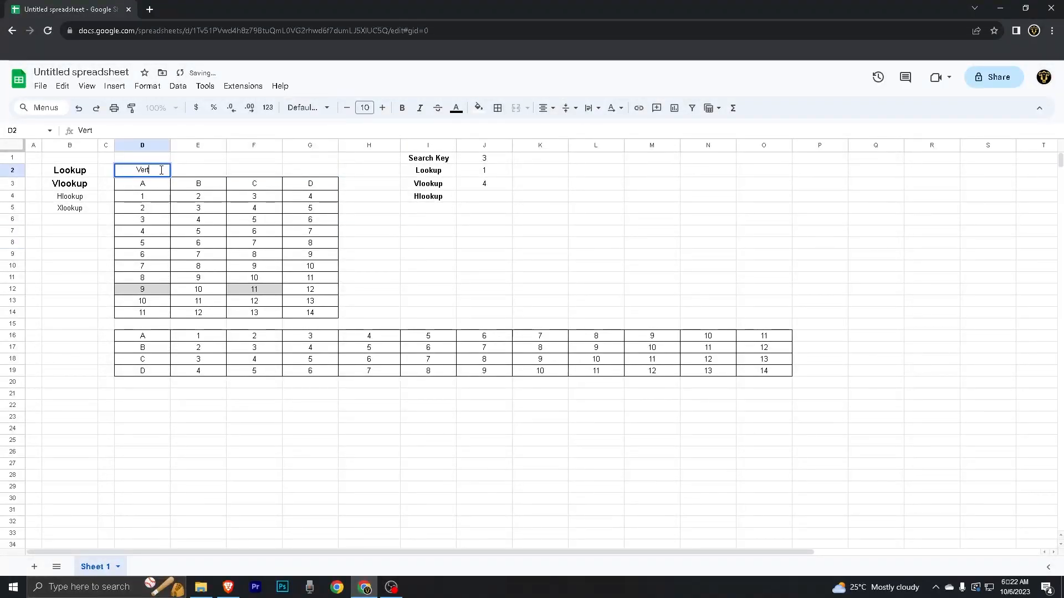
pyautogui.write('ical table')
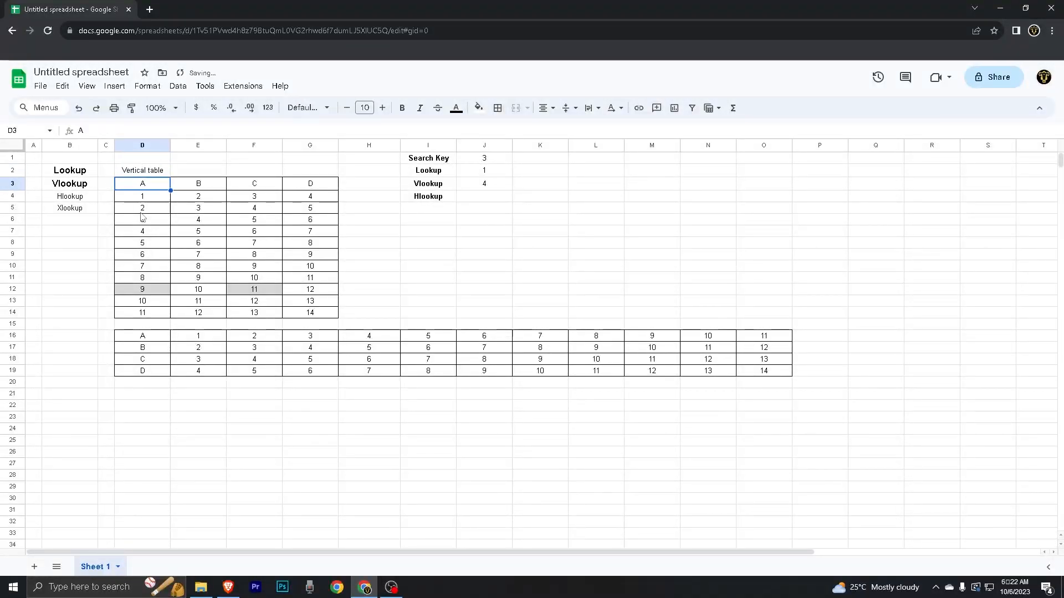
pyautogui.click(143, 326)
pyautogui.write('Horeizon')
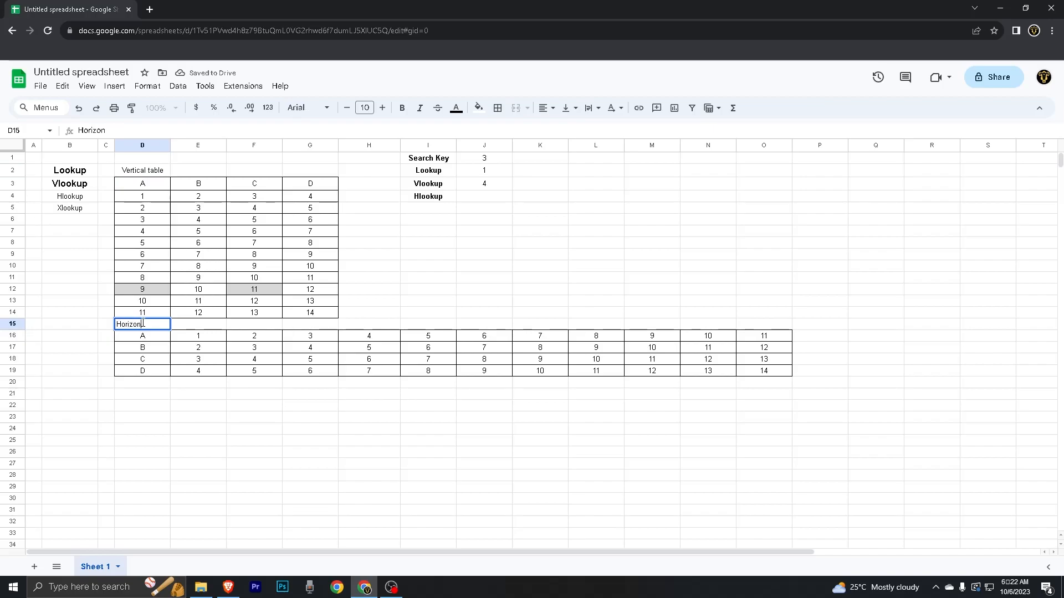
pyautogui.write('tal Table')
pyautogui.press('Return')
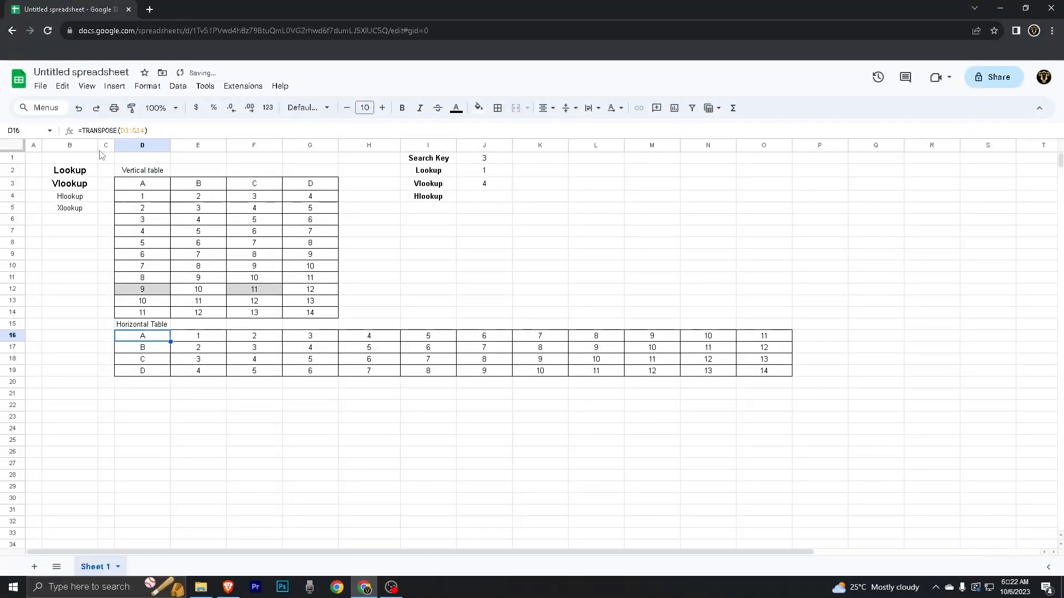
# Hide the sheet's gridlines
pyautogui.click(86, 87)
pyautogui.moveTo(103, 105)
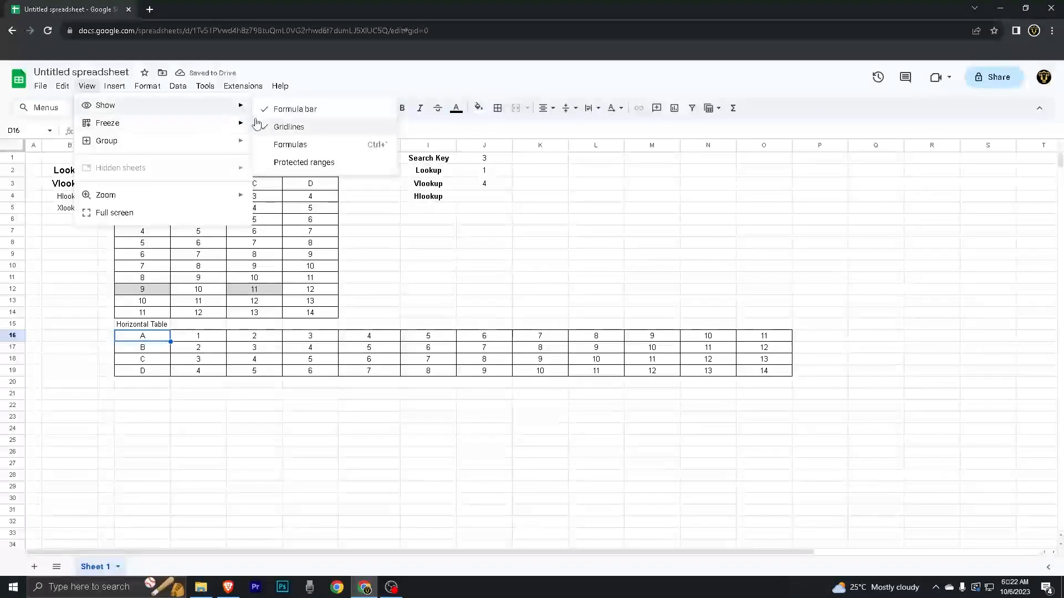
pyautogui.click(285, 123)
pyautogui.click(540, 256)
pyautogui.click(723, 171)
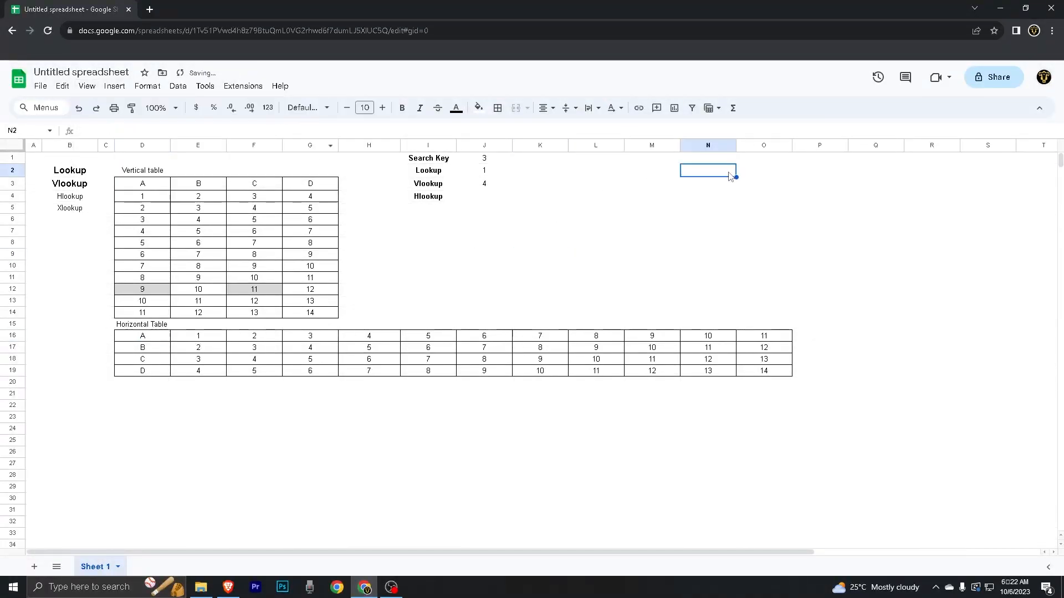
# Make the table titles in D2 and D15 bold and increase their font size by two points
pyautogui.click(166, 173)
pyautogui.hotkey('ctrl', 'b')
pyautogui.click(150, 328)
pyautogui.hotkey('ctrl', 'b')
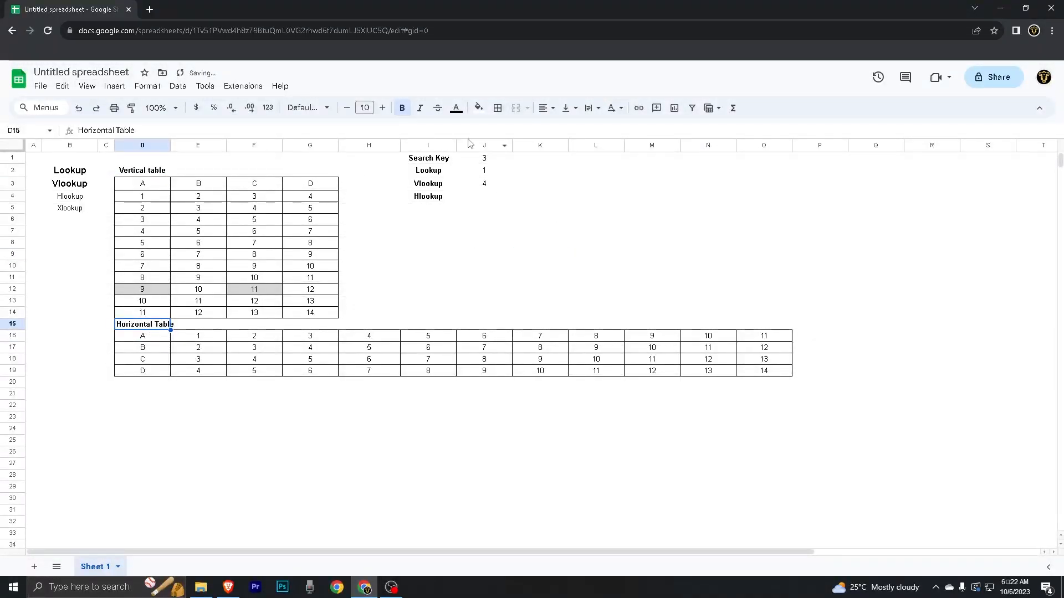
pyautogui.click(156, 171)
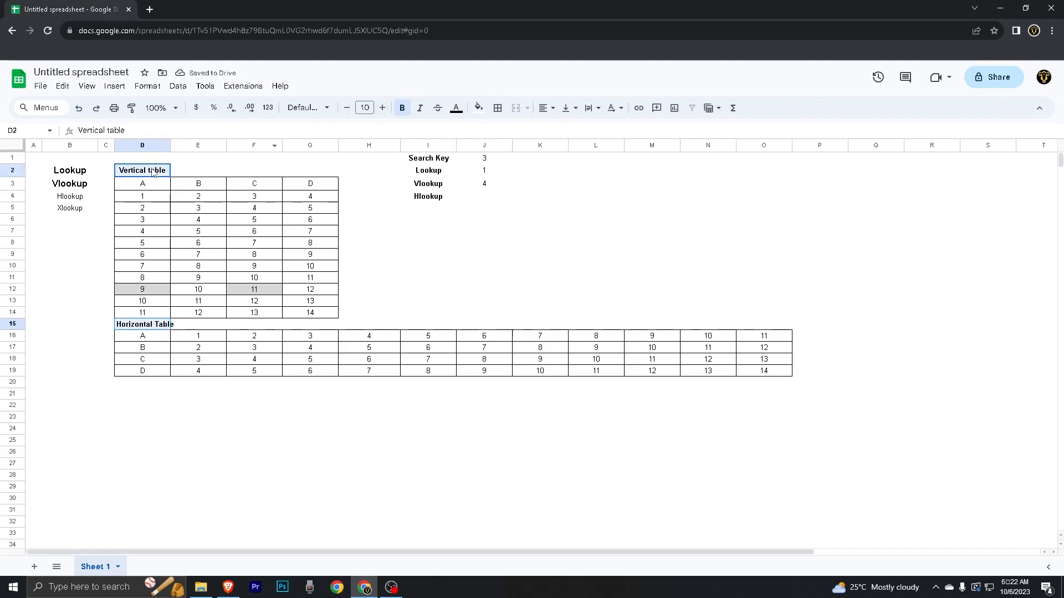
pyautogui.click(383, 107)
pyautogui.click(382, 107)
pyautogui.click(546, 242)
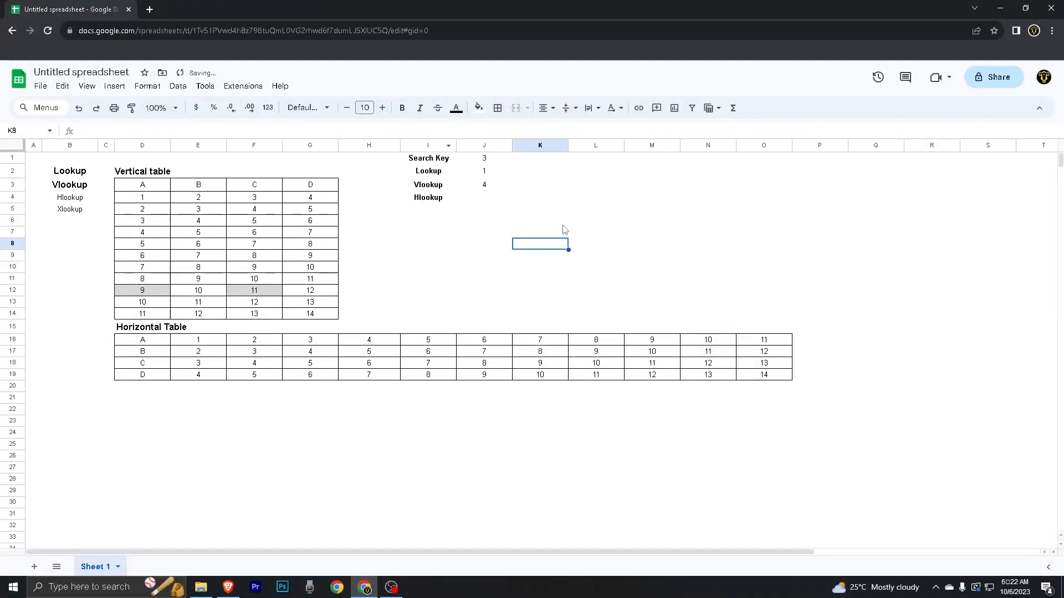
pyautogui.click(670, 183)
pyautogui.moveTo(145, 188); pyautogui.dragTo(302, 256)
pyautogui.moveTo(142, 340); pyautogui.dragTo(488, 376)
pyautogui.click(583, 256)
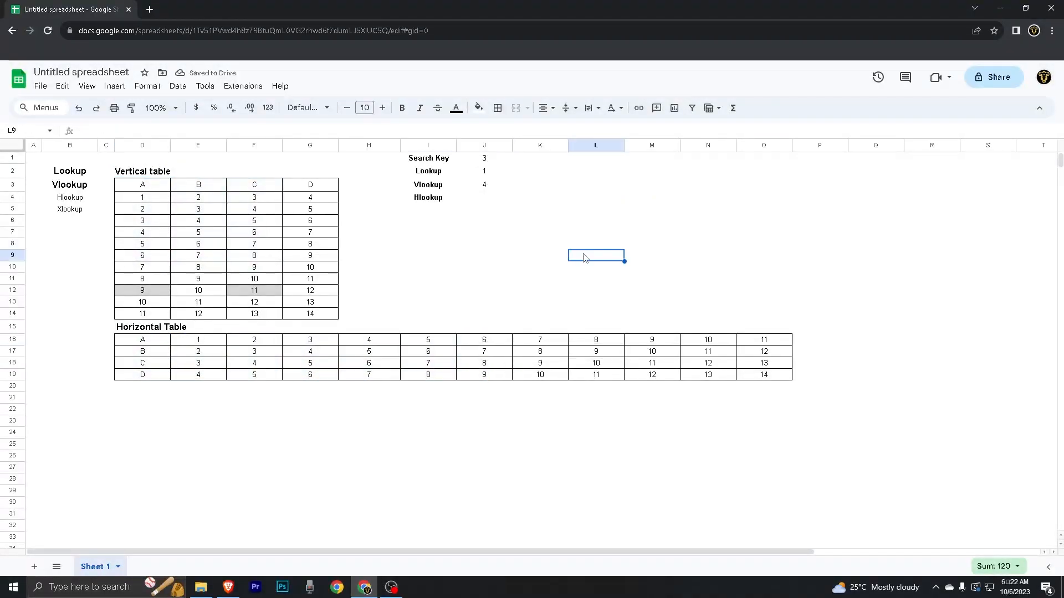
pyautogui.click(484, 202)
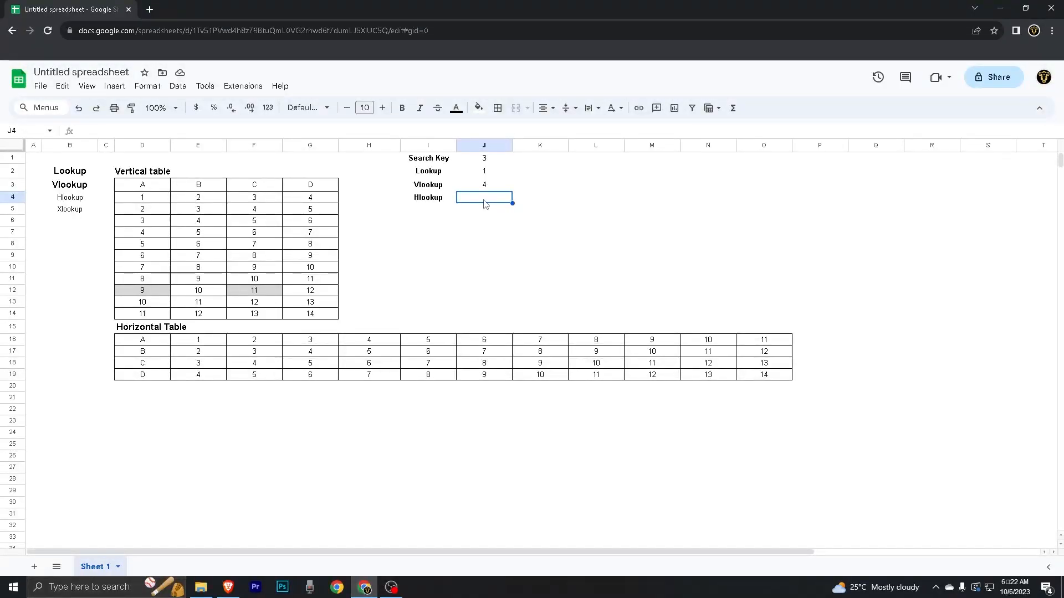
pyautogui.moveTo(142, 185); pyautogui.dragTo(145, 352)
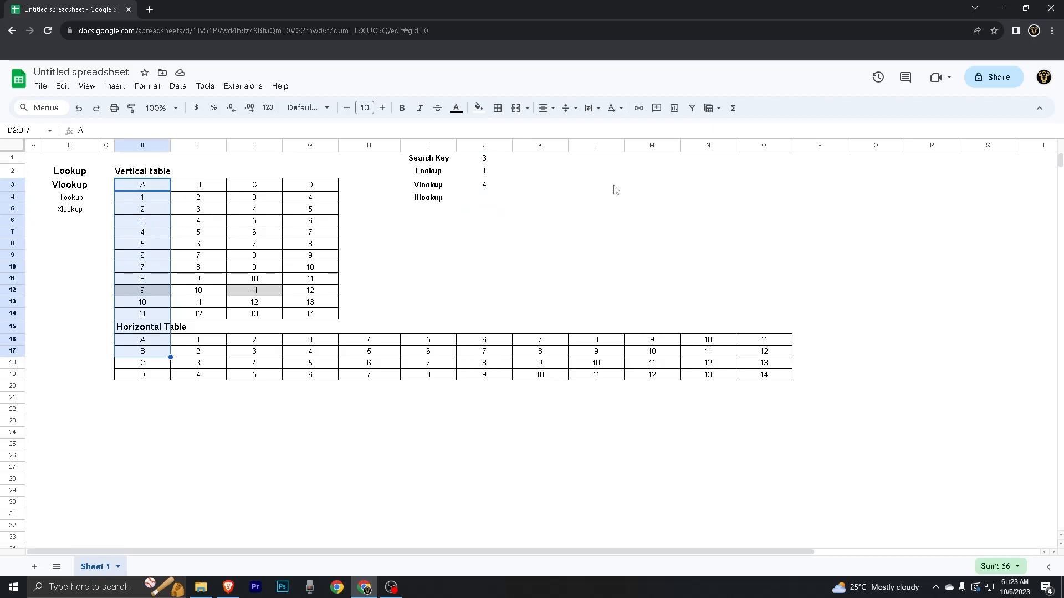
# Start an HLOOKUP formula in J4 with J1 as the search key and the horizontal table D16:O19 as the range
pyautogui.click(489, 201)
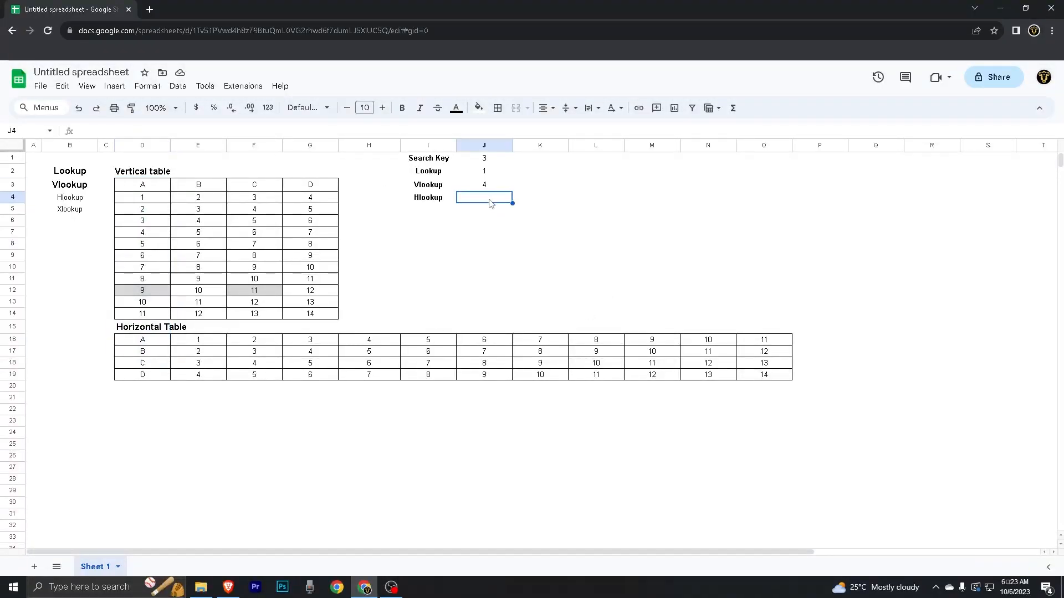
pyautogui.write('=hoo')
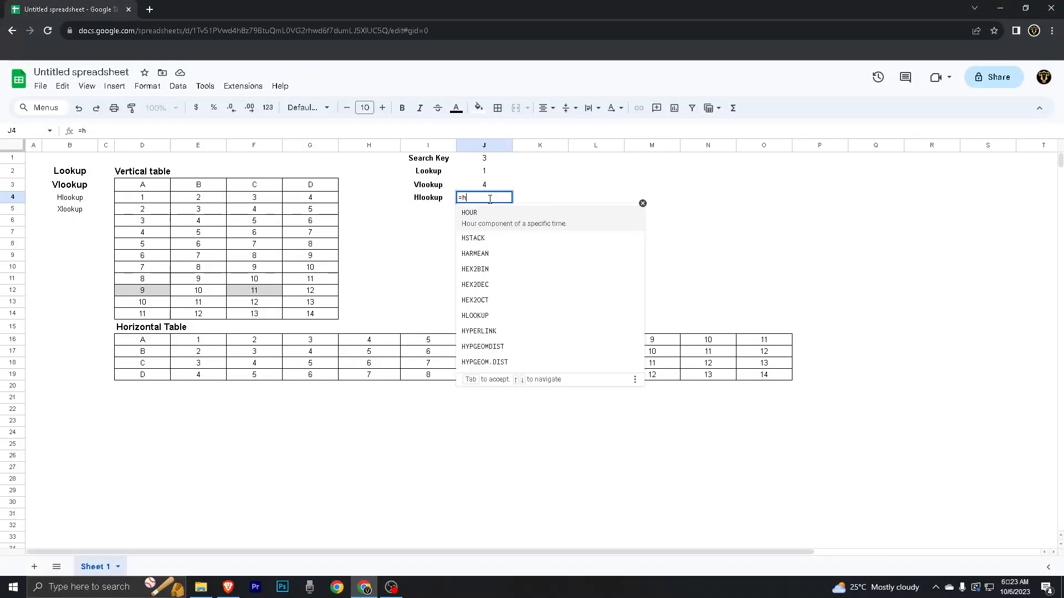
pyautogui.press('BackSpace')
pyautogui.press('BackSpace')
pyautogui.write('loo')
pyautogui.press('Tab')
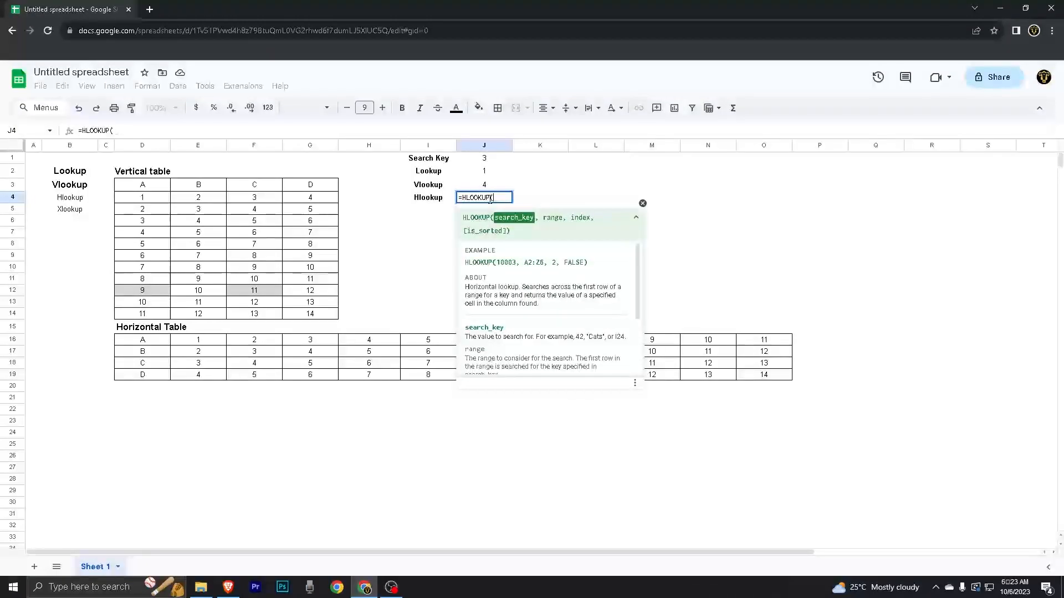
pyautogui.click(475, 160)
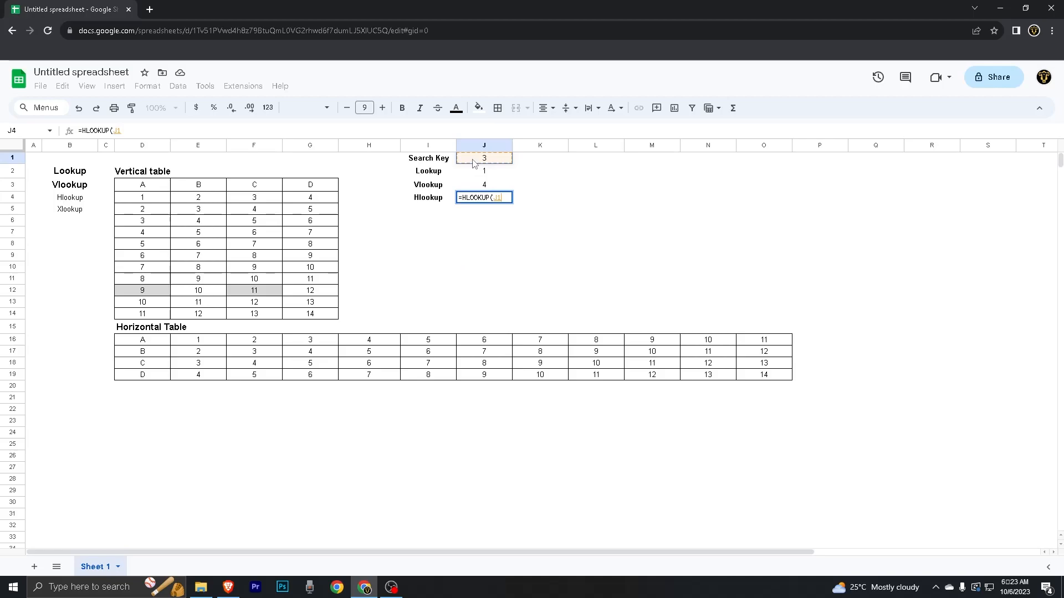
pyautogui.write(',')
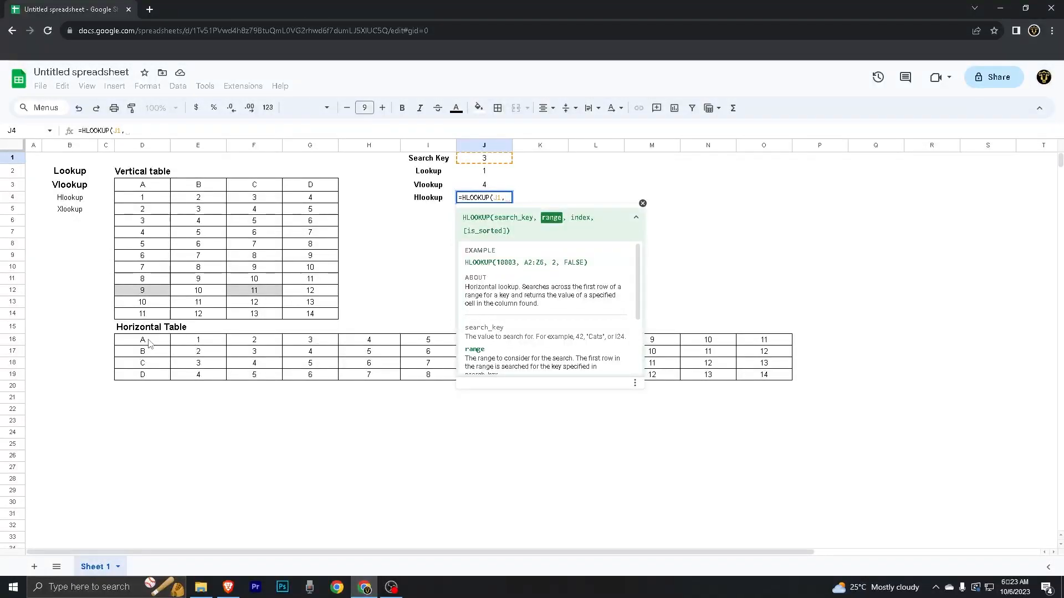
pyautogui.moveTo(149, 344); pyautogui.dragTo(754, 379)
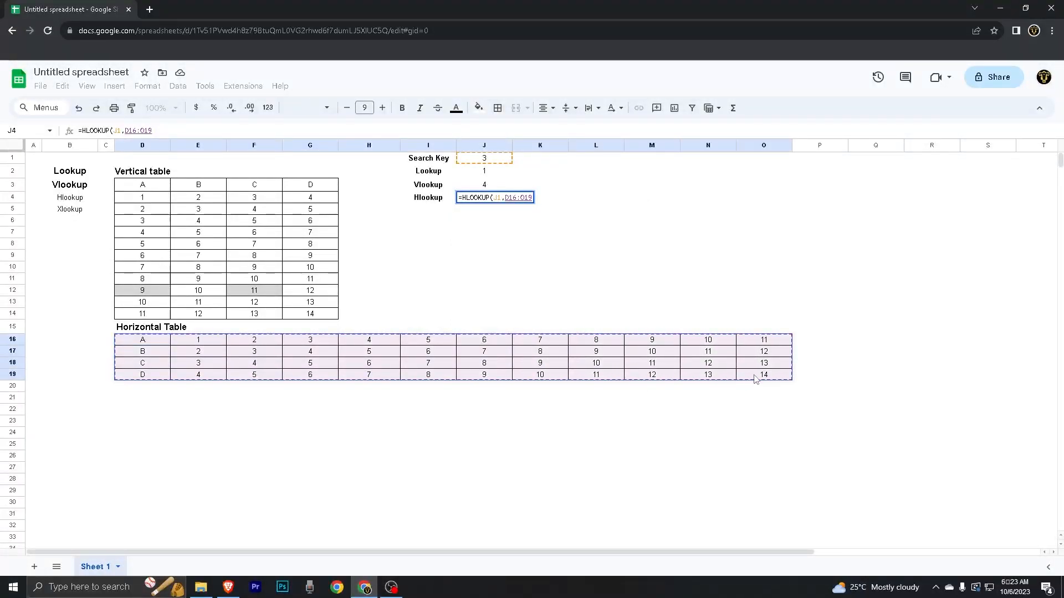
# Complete the HLOOKUP formula in J4 with index 3 and FALSE for the sorted option
pyautogui.write(',')
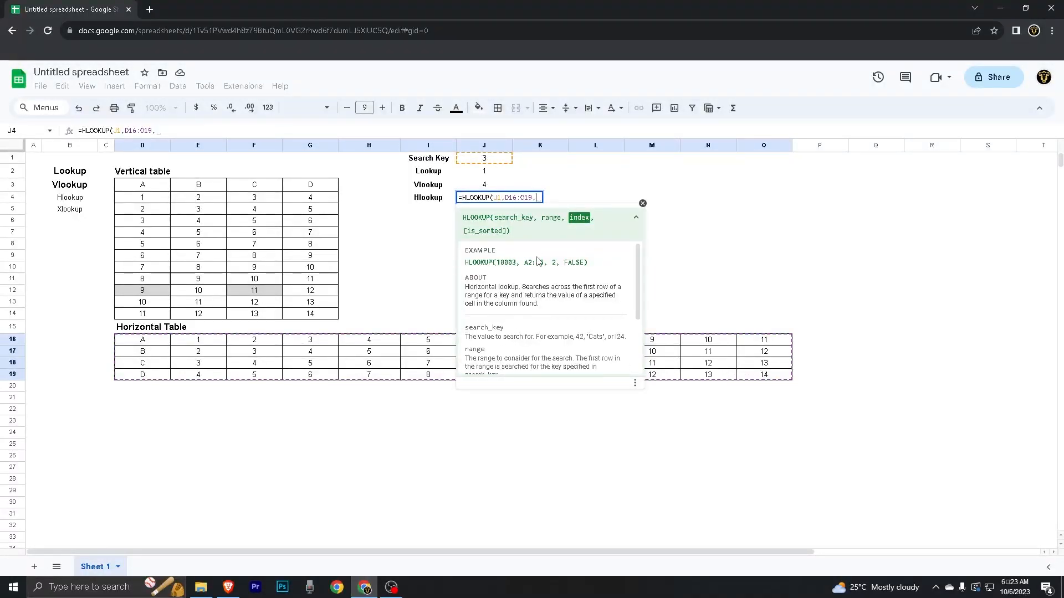
pyautogui.write('3')
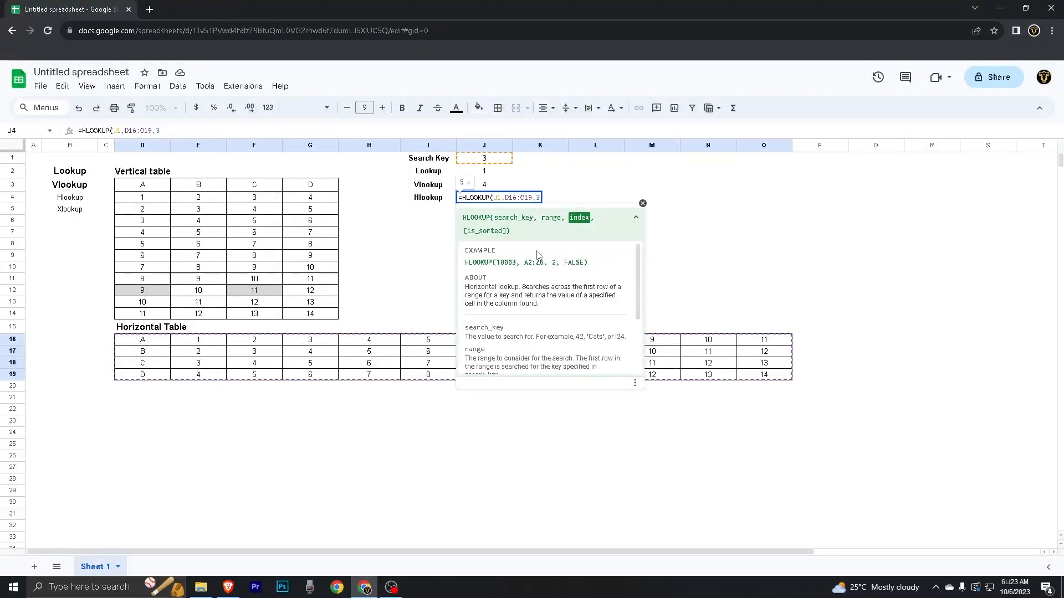
pyautogui.write(',')
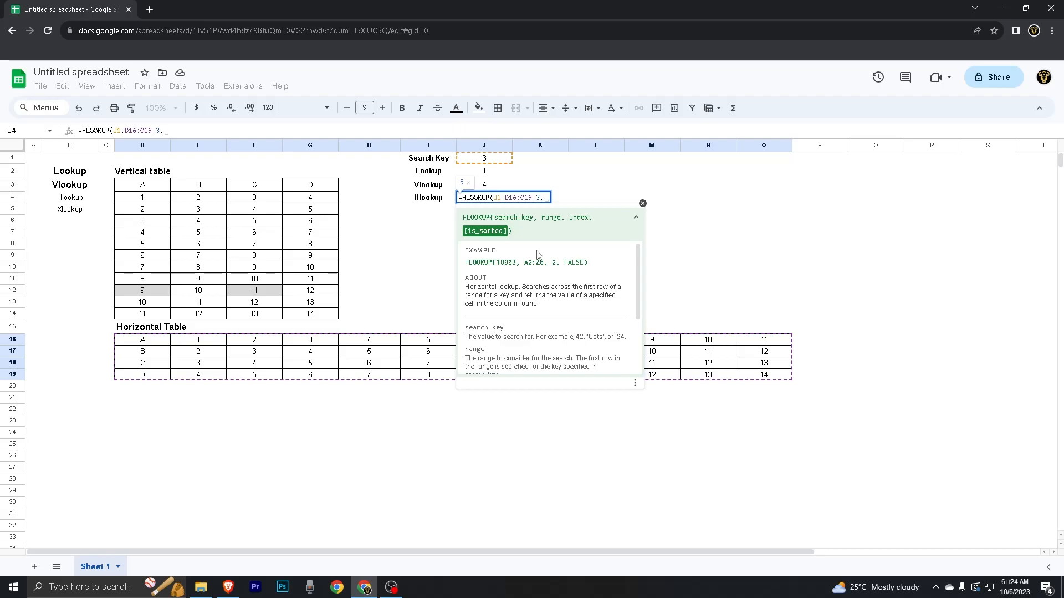
pyautogui.write('FA')
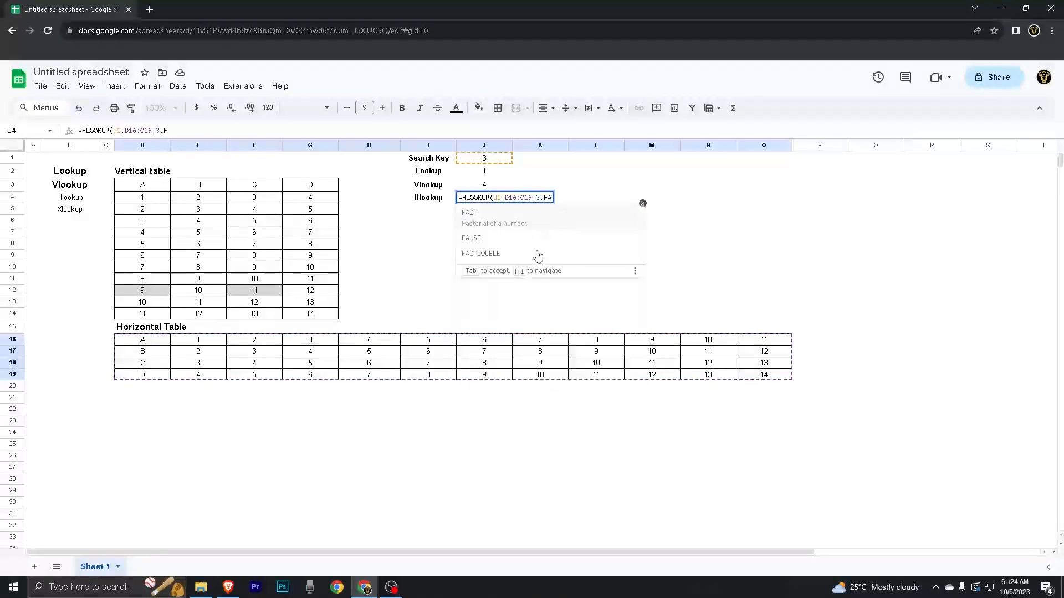
pyautogui.write('LSE)')
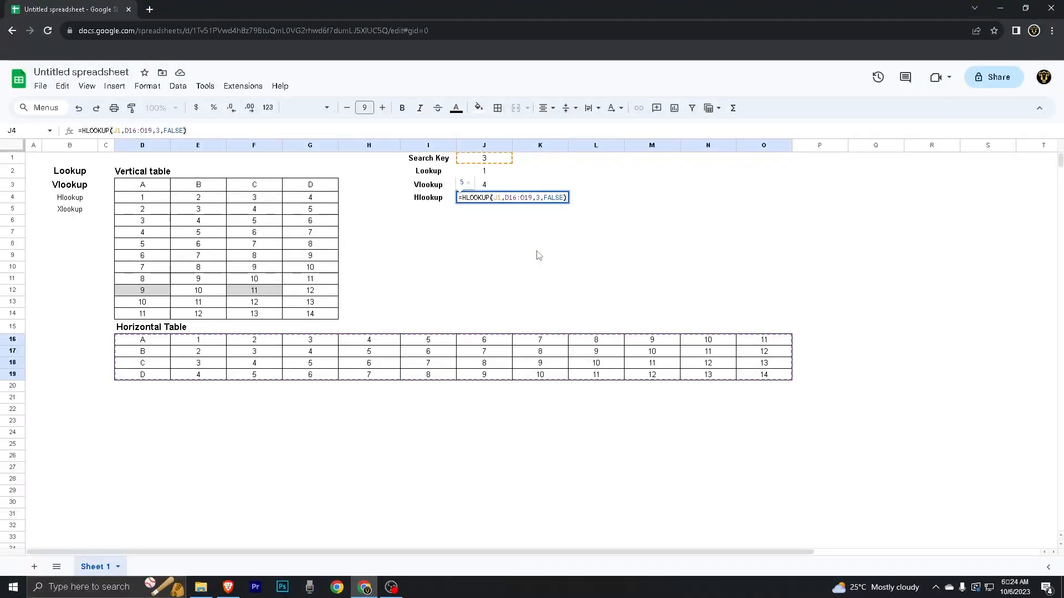
pyautogui.press('Return')
pyautogui.press('Up')
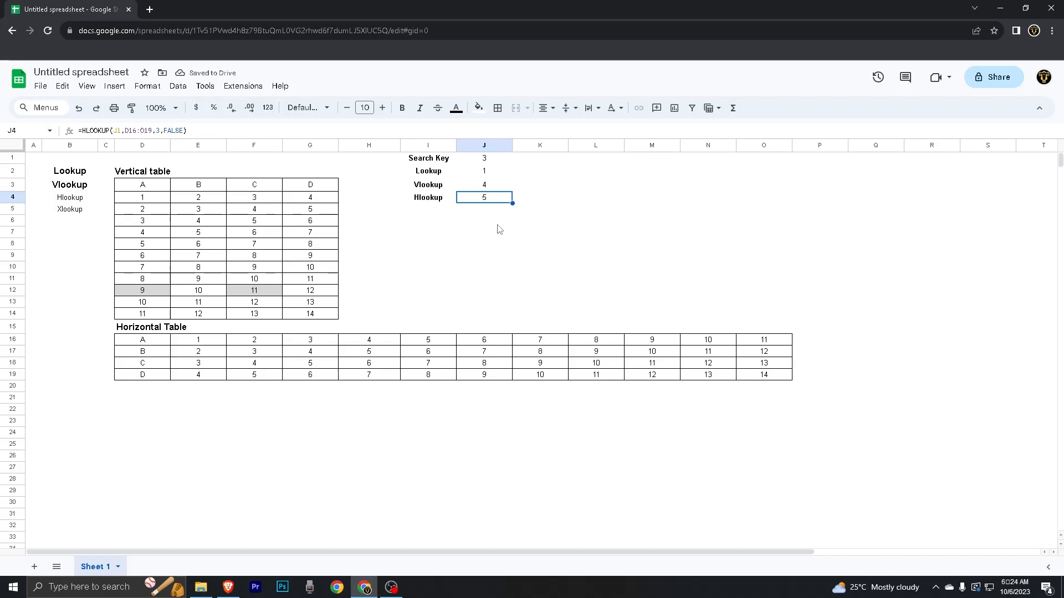
# Examine how the HLOOKUP formula in J4 relates to the search key in J1 and the rows of the horizontal table
pyautogui.doubleClick(495, 201)
pyautogui.click(491, 243)
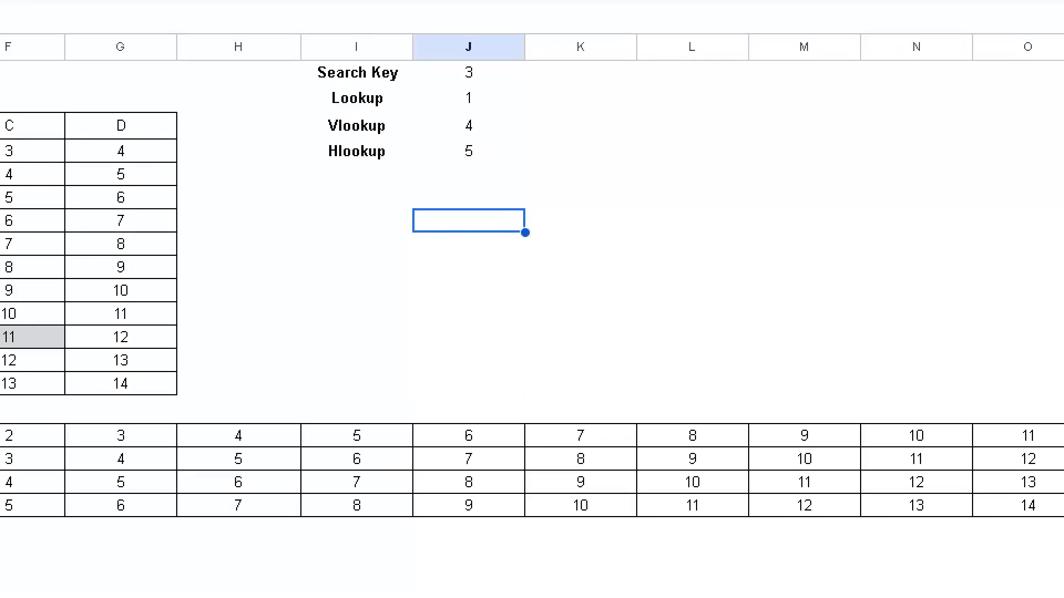
pyautogui.click(468, 151)
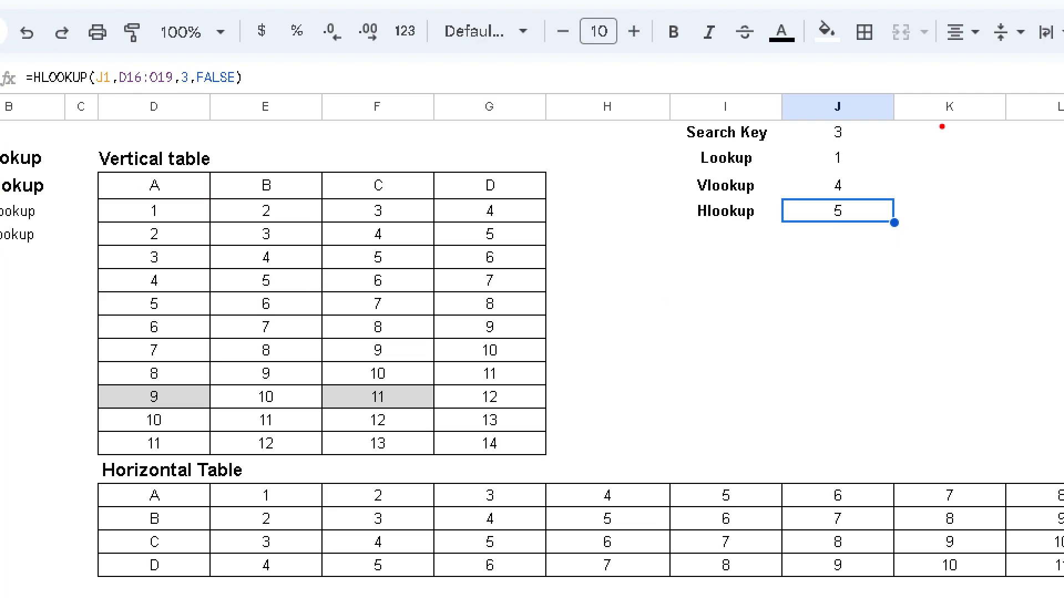
pyautogui.moveTo(811, 146); pyautogui.dragTo(872, 143)
pyautogui.moveTo(87, 483); pyautogui.dragTo(88, 571)
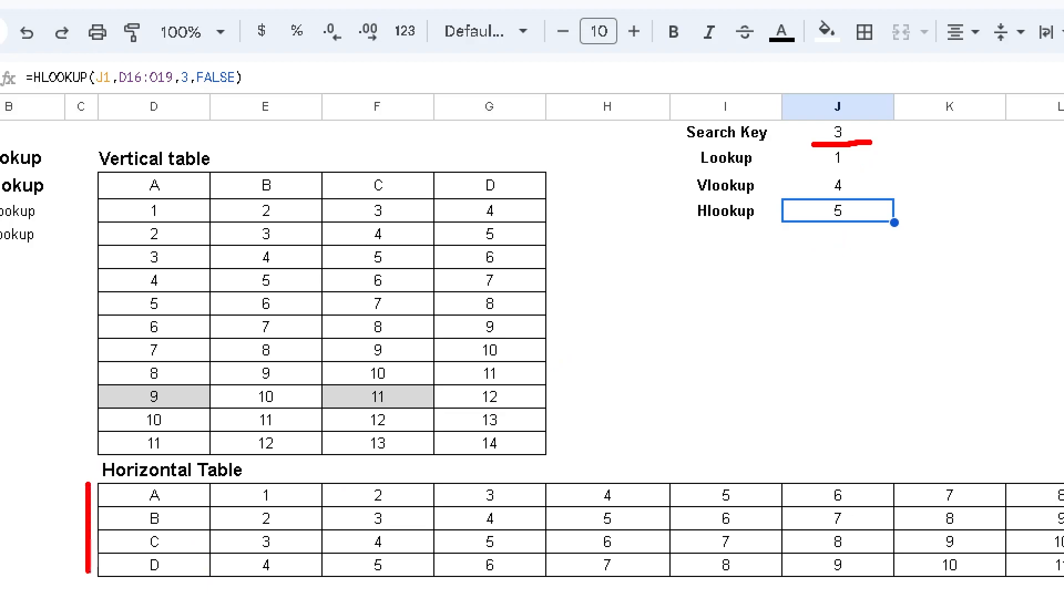
pyautogui.moveTo(88, 475); pyautogui.dragTo(287, 476)
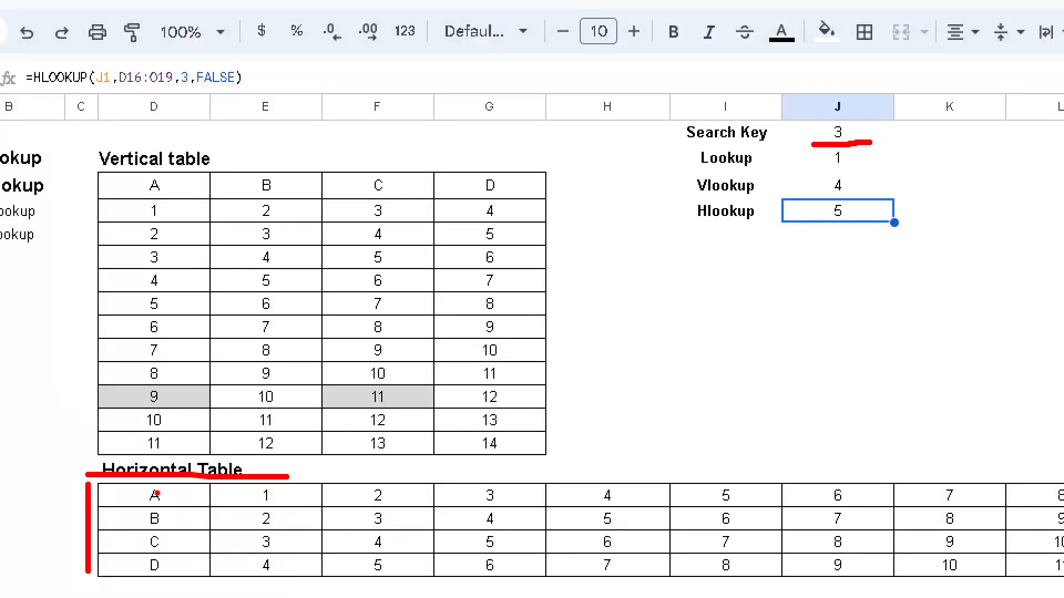
pyautogui.click(168, 499)
pyautogui.click(166, 517)
pyautogui.moveTo(230, 500); pyautogui.dragTo(606, 510)
pyautogui.moveTo(498, 463)
pyautogui.mouseDown()
pyautogui.moveTo(498, 489)
pyautogui.moveTo(531, 471)
pyautogui.mouseUp()
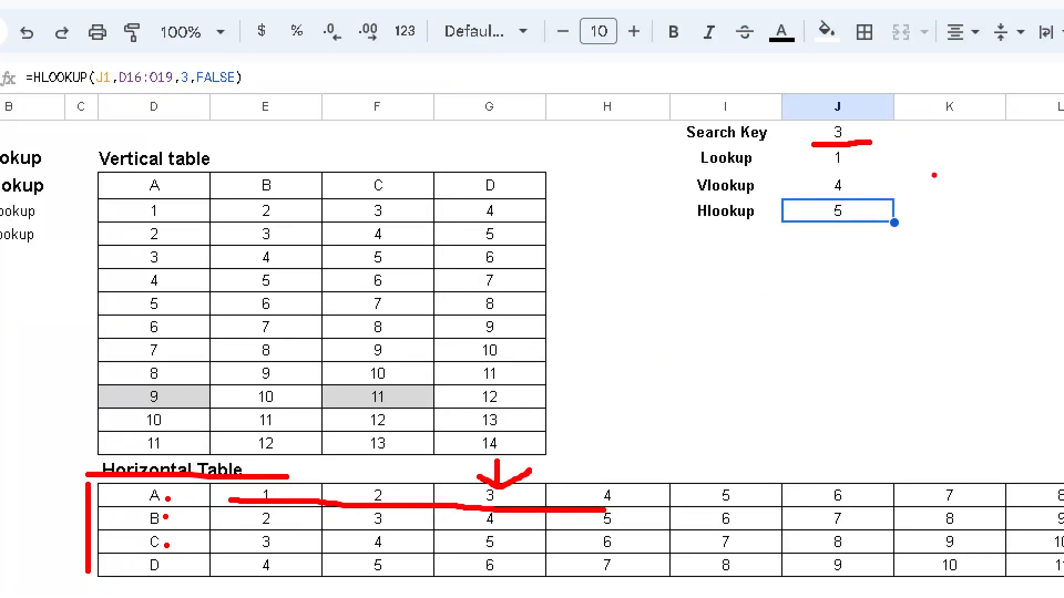
pyautogui.moveTo(167, 101)
pyautogui.mouseDown()
pyautogui.moveTo(188, 87)
pyautogui.moveTo(209, 97)
pyautogui.moveTo(190, 118)
pyautogui.mouseUp()
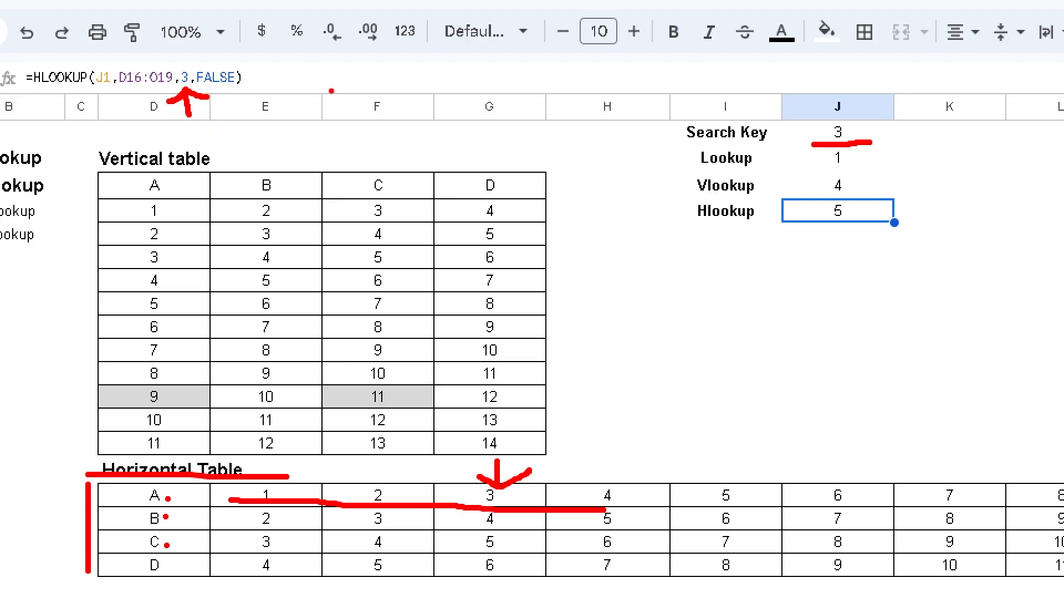
pyautogui.moveTo(29, 544)
pyautogui.mouseDown()
pyautogui.moveTo(65, 539)
pyautogui.moveTo(77, 546)
pyautogui.moveTo(64, 554)
pyautogui.moveTo(105, 543)
pyautogui.moveTo(451, 542)
pyautogui.moveTo(441, 550)
pyautogui.mouseUp()
pyautogui.moveTo(496, 489); pyautogui.dragTo(491, 533)
pyautogui.moveTo(490, 533); pyautogui.dragTo(492, 521)
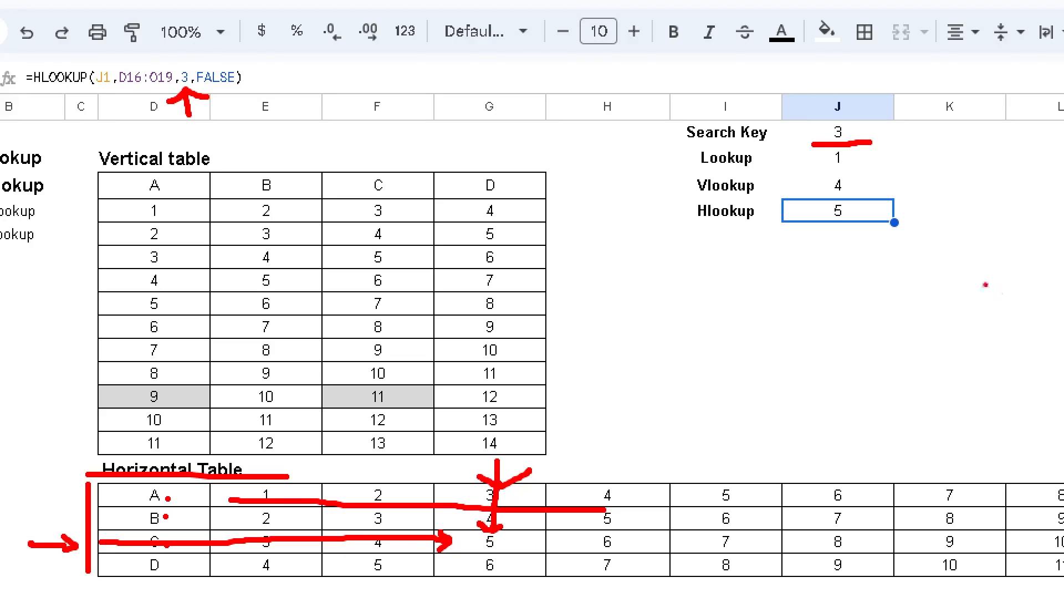
pyautogui.moveTo(834, 194)
pyautogui.mouseDown()
pyautogui.moveTo(885, 228)
pyautogui.moveTo(814, 208)
pyautogui.mouseUp()
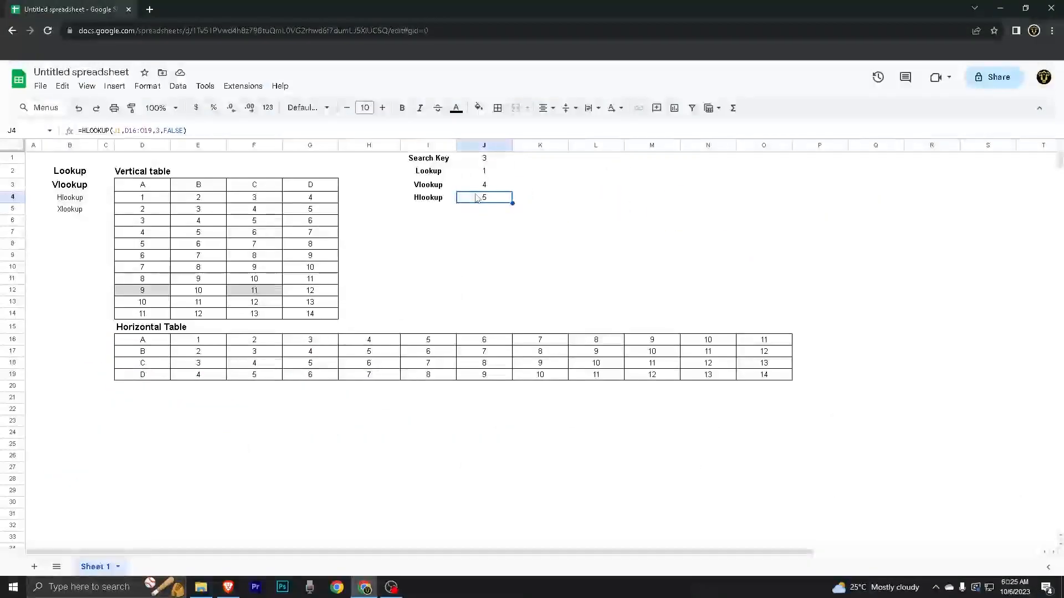
pyautogui.click(840, 288)
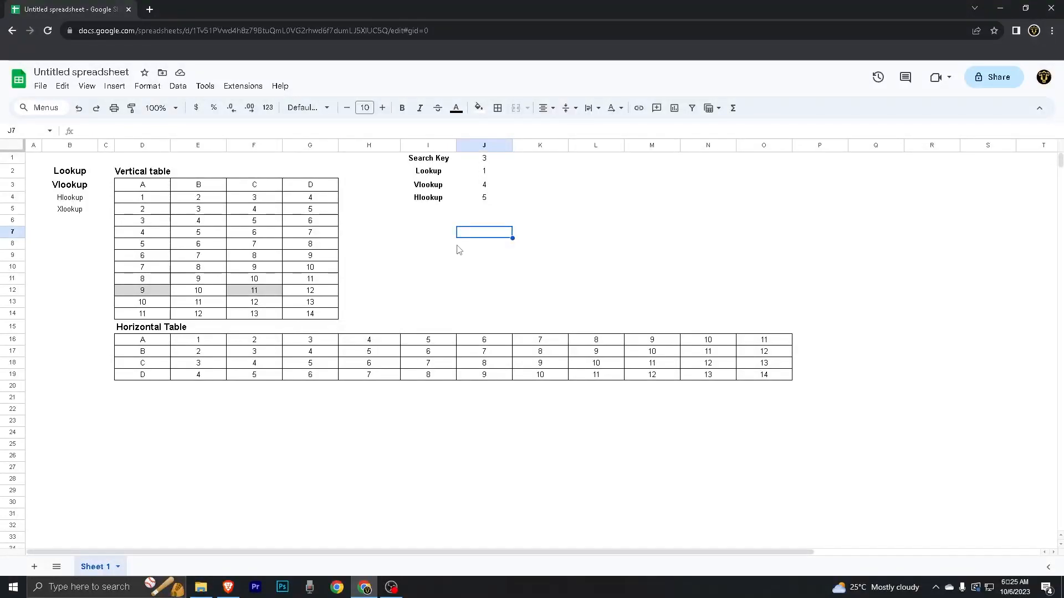
# Make the Hlookup label in B4 bold and add the label Xlookup in I5
pyautogui.click(82, 201)
pyautogui.hotkey('ctrl', 'b')
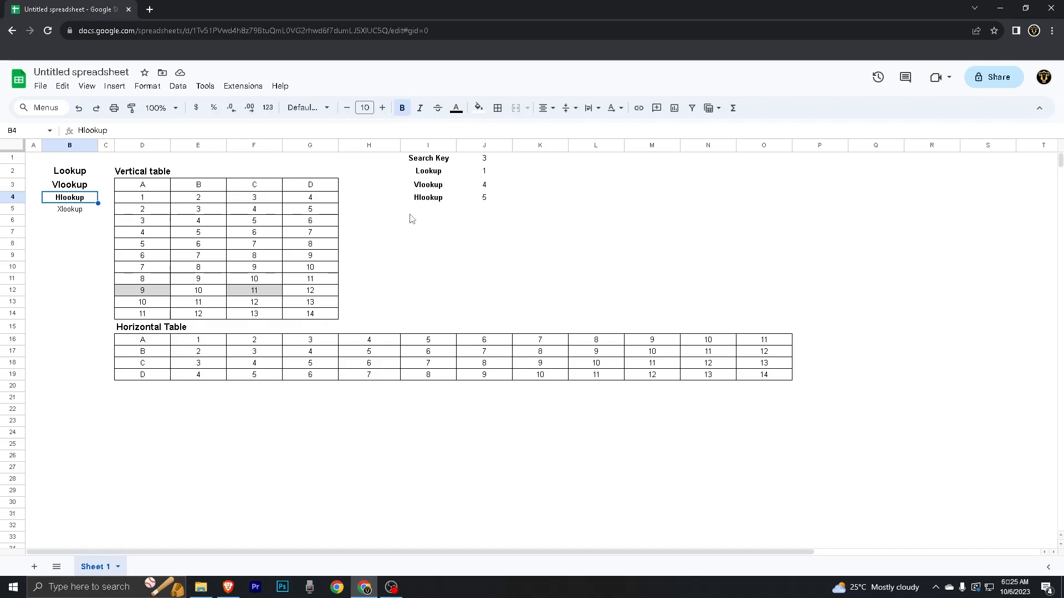
pyautogui.click(434, 208)
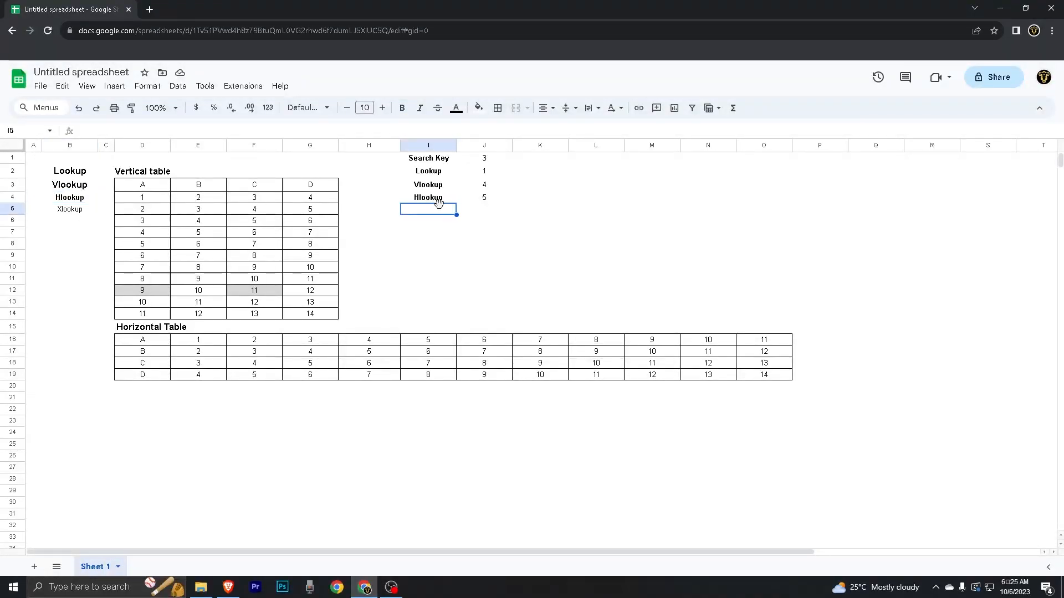
pyautogui.write('=')
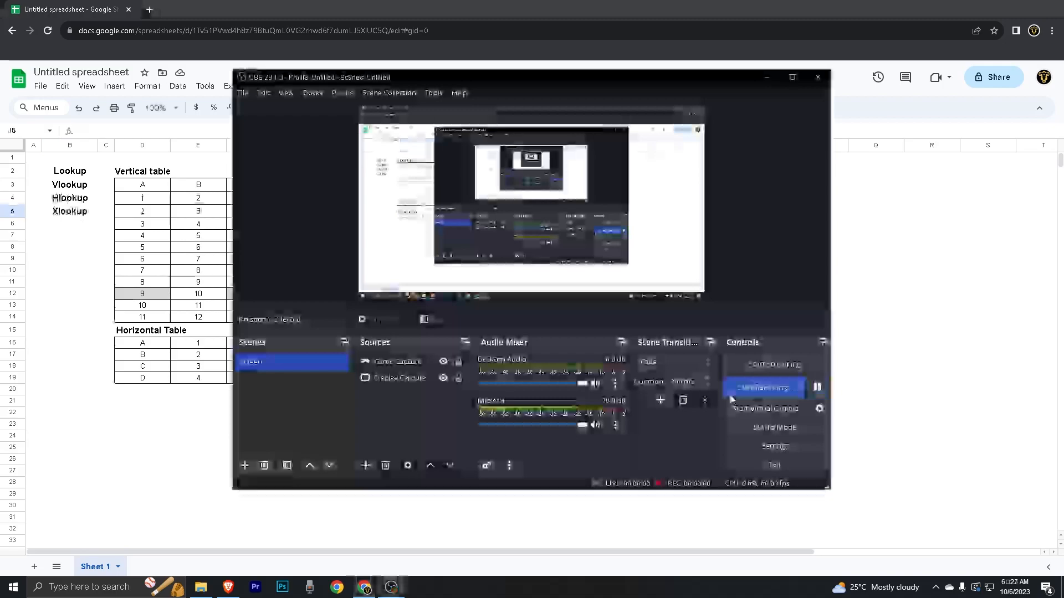
pyautogui.click(942, 299)
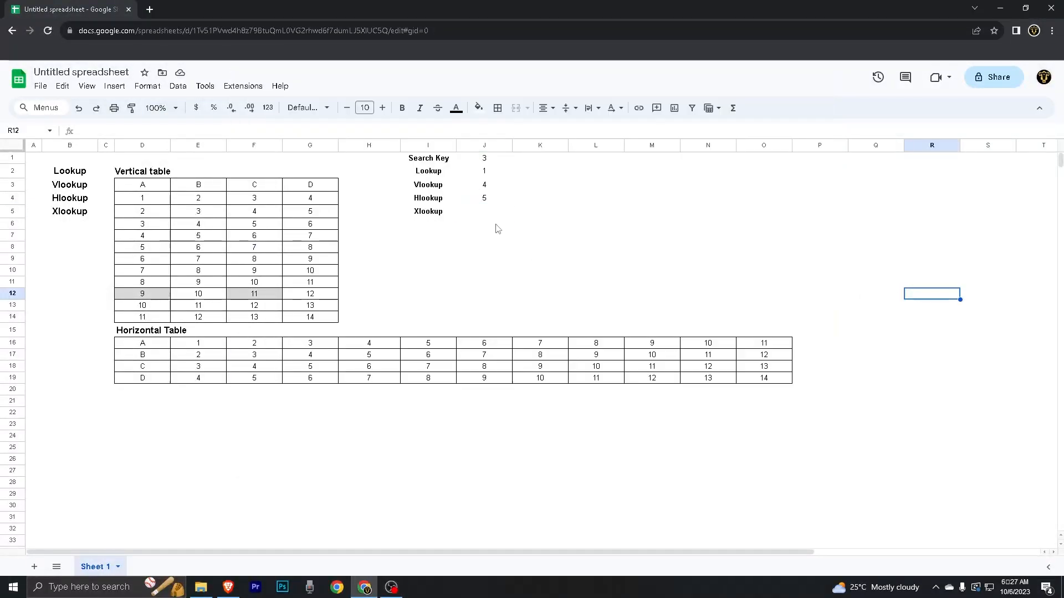
# Enter =XLOOKUP(J1,D3:D14,F3:F14) in J5 to look up the search key in the vertical table
pyautogui.click(483, 216)
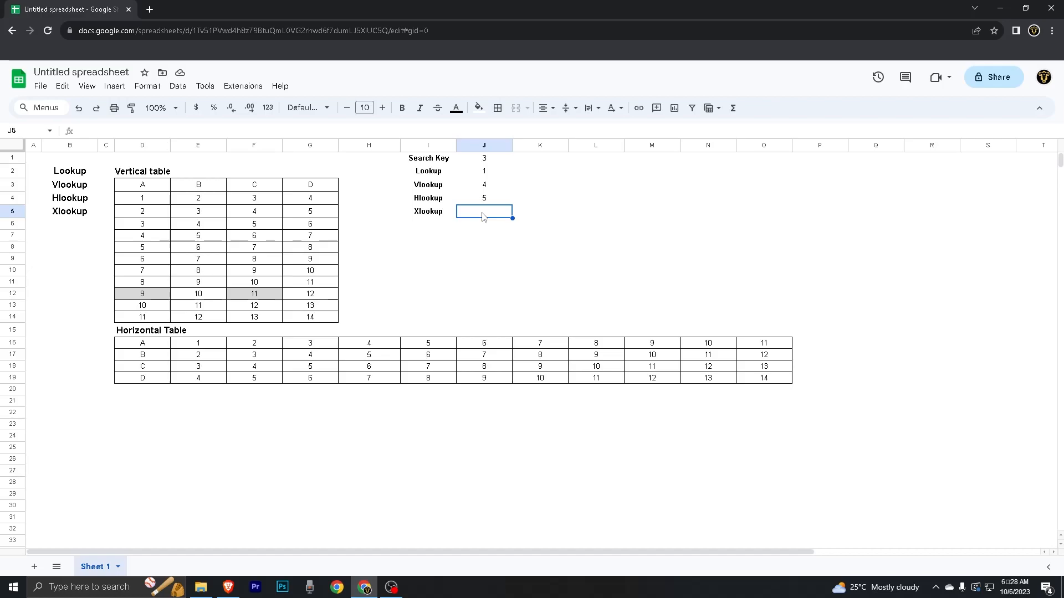
pyautogui.write('=XLOOKUP(')
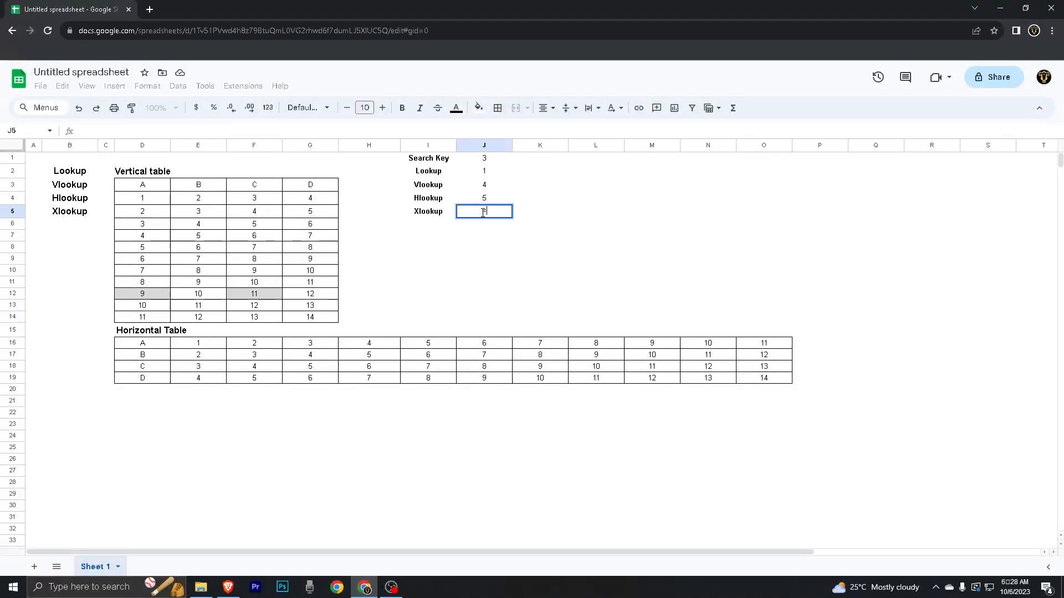
pyautogui.click(487, 161)
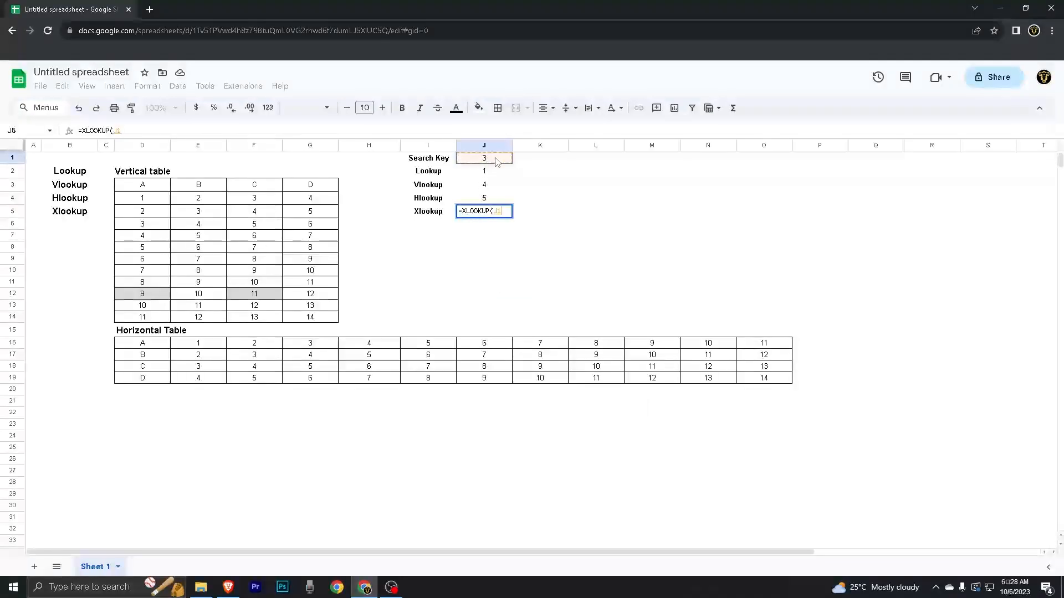
pyautogui.write(',')
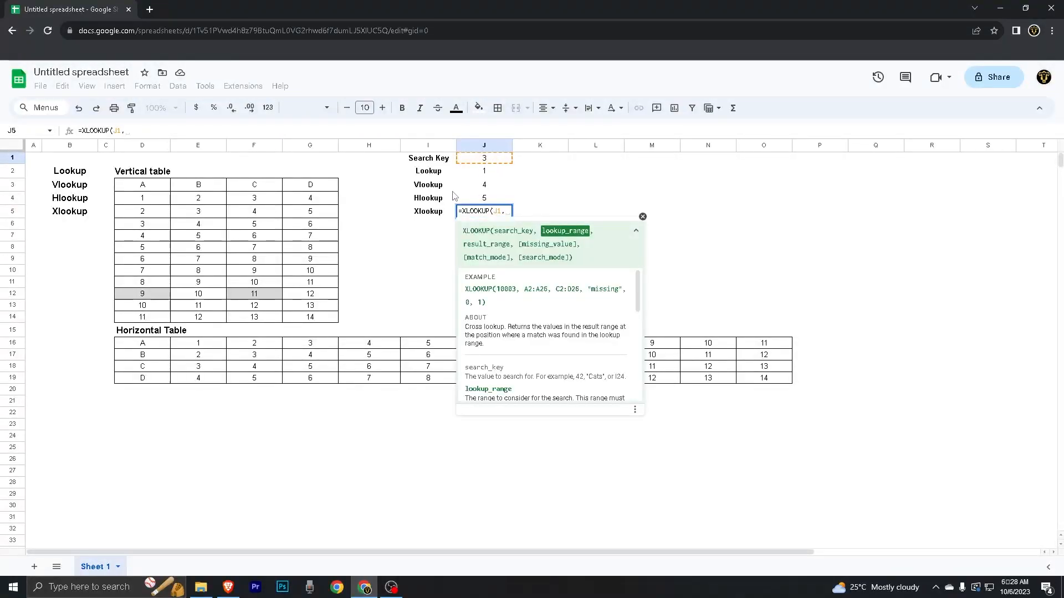
pyautogui.moveTo(155, 188); pyautogui.dragTo(151, 321)
pyautogui.write(',')
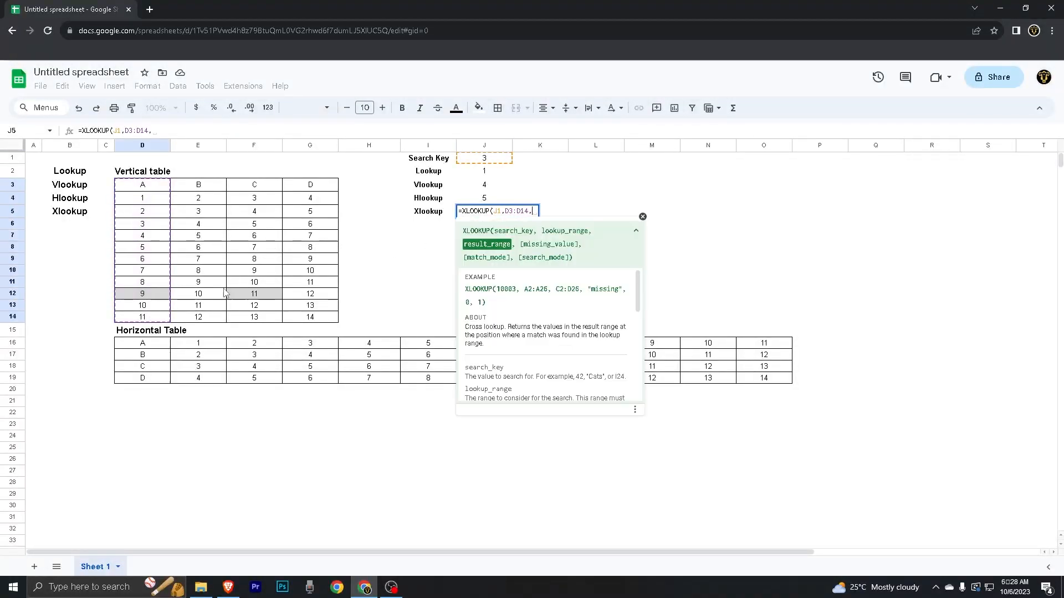
pyautogui.moveTo(256, 191); pyautogui.dragTo(258, 320)
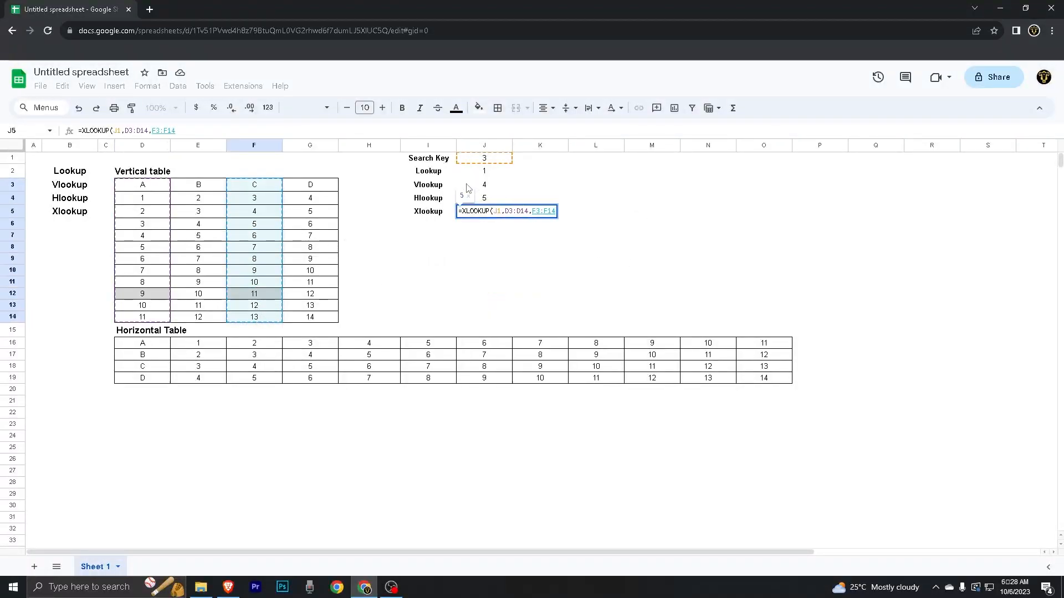
pyautogui.write(')')
pyautogui.press('Return')
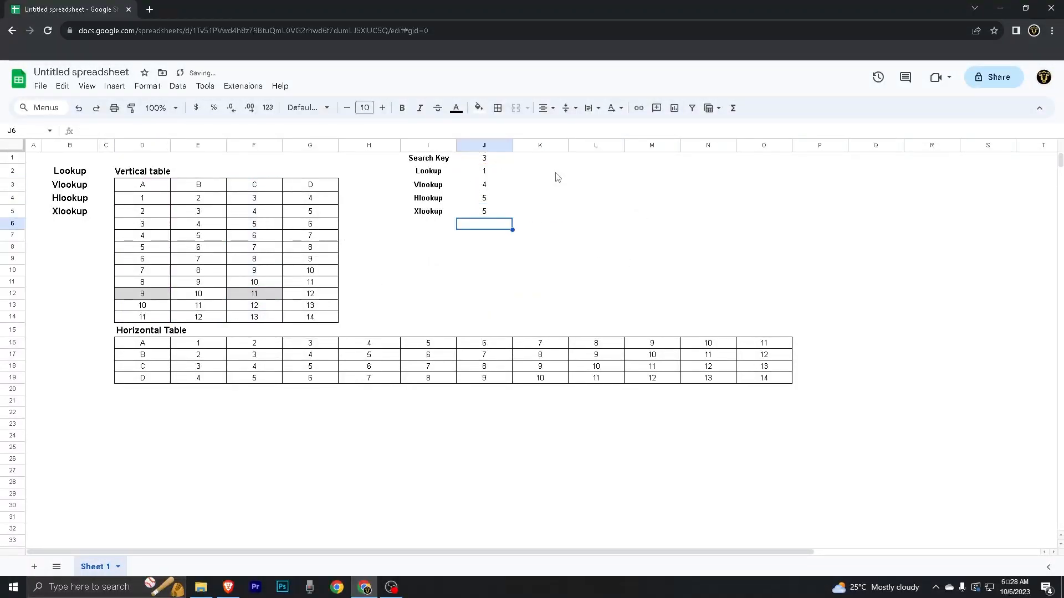
# Place the LOOKUP formula from J2 as plain text in K3 and left-align the text
pyautogui.click(501, 174)
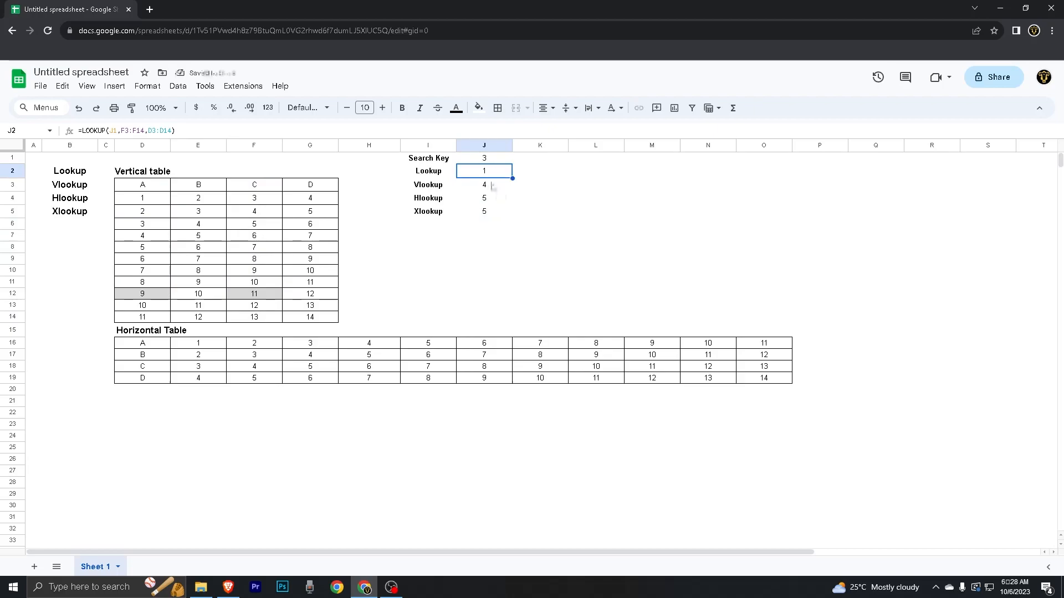
pyautogui.click(544, 187)
pyautogui.write("'")
pyautogui.hotkey('ctrl', 'v')
pyautogui.press('Return')
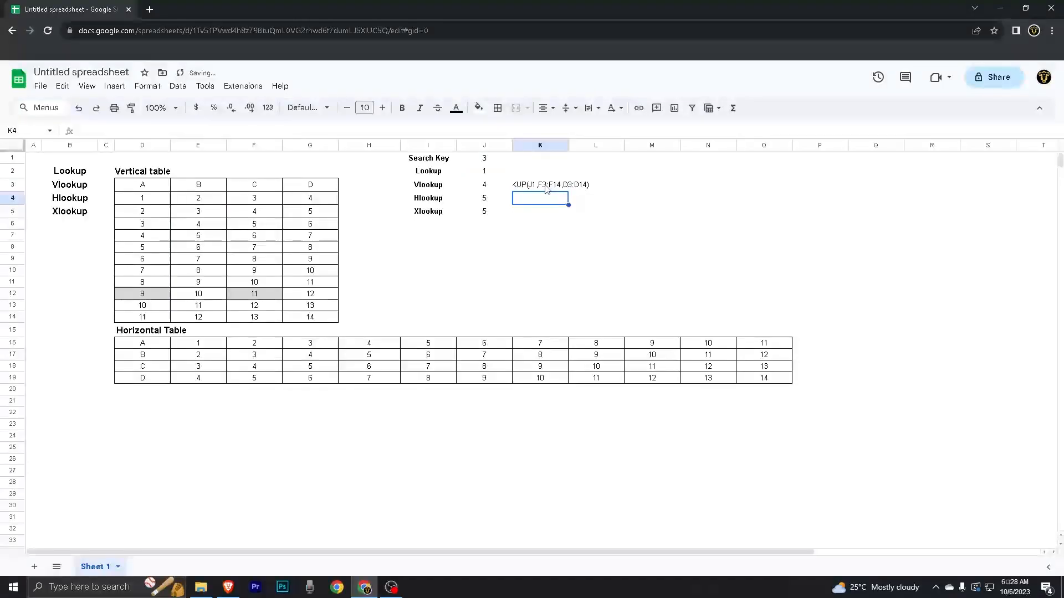
pyautogui.click(545, 107)
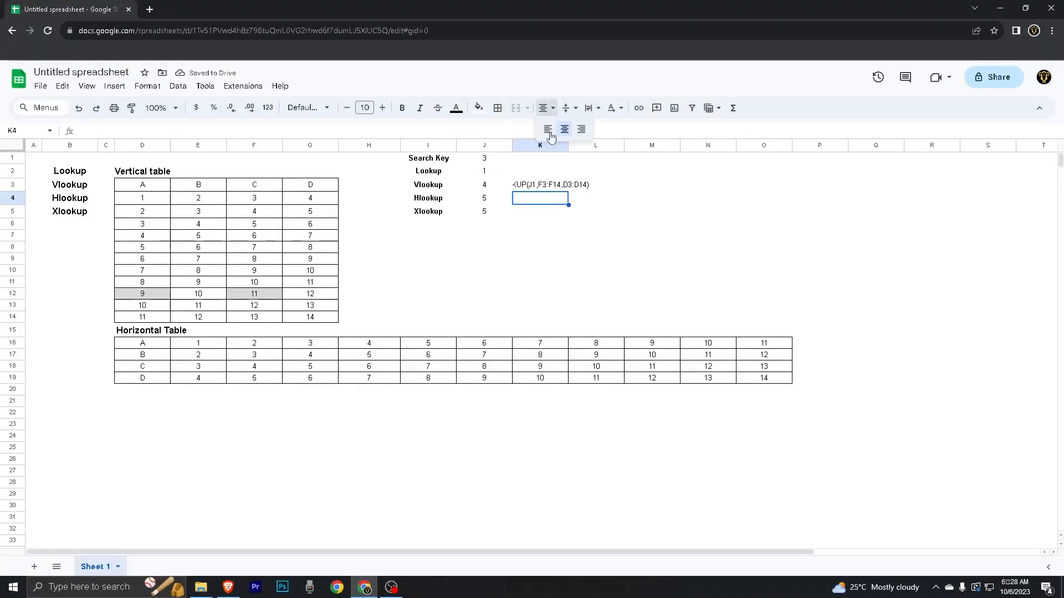
pyautogui.click(544, 125)
pyautogui.click(546, 186)
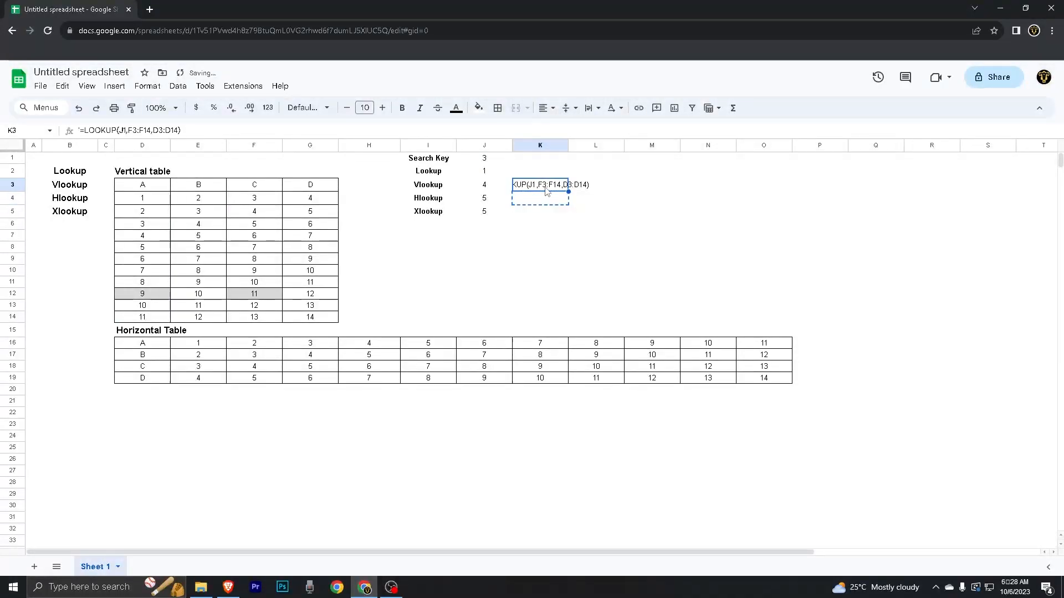
# Copy the XLOOKUP formula from J5 and place it as plain text in K4
pyautogui.click(484, 215)
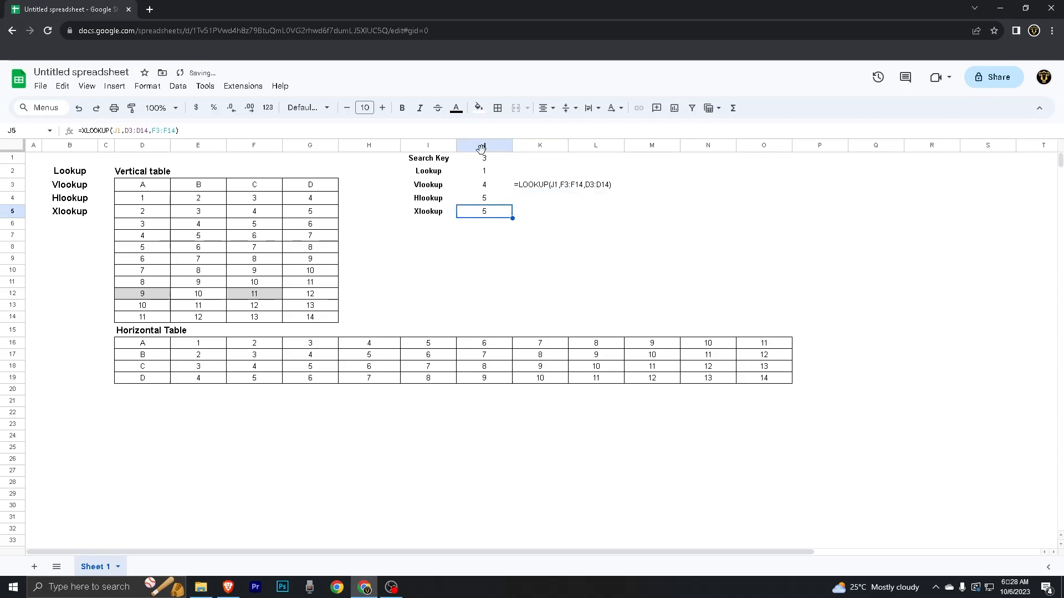
pyautogui.doubleClick(493, 216)
pyautogui.hotkey('ctrl', 'a')
pyautogui.hotkey('ctrl', 'c')
pyautogui.press('Escape')
pyautogui.doubleClick(532, 199)
pyautogui.hotkey('ctrl', 'v')
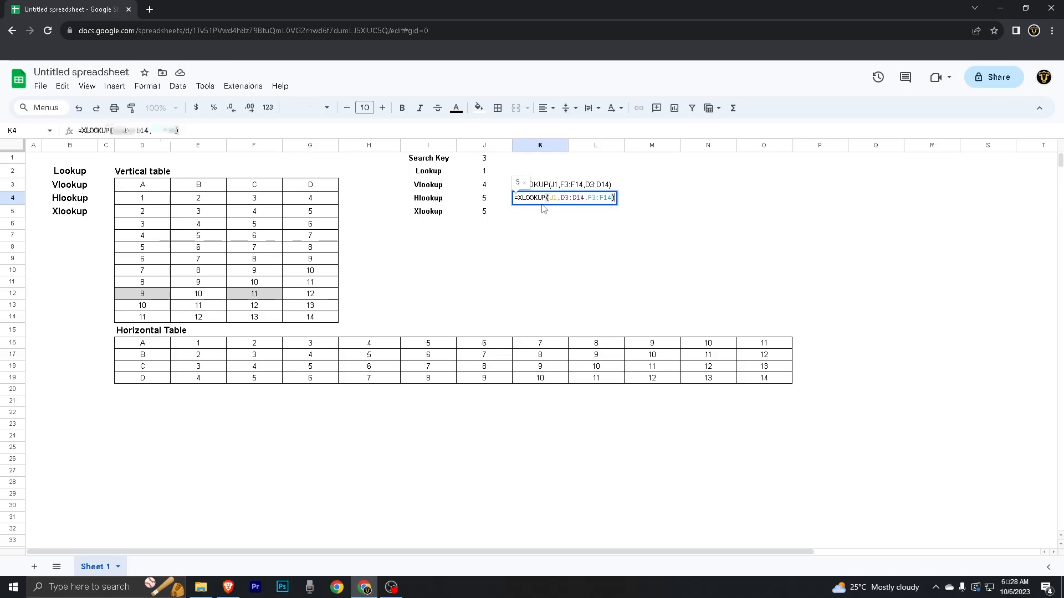
pyautogui.press('Return')
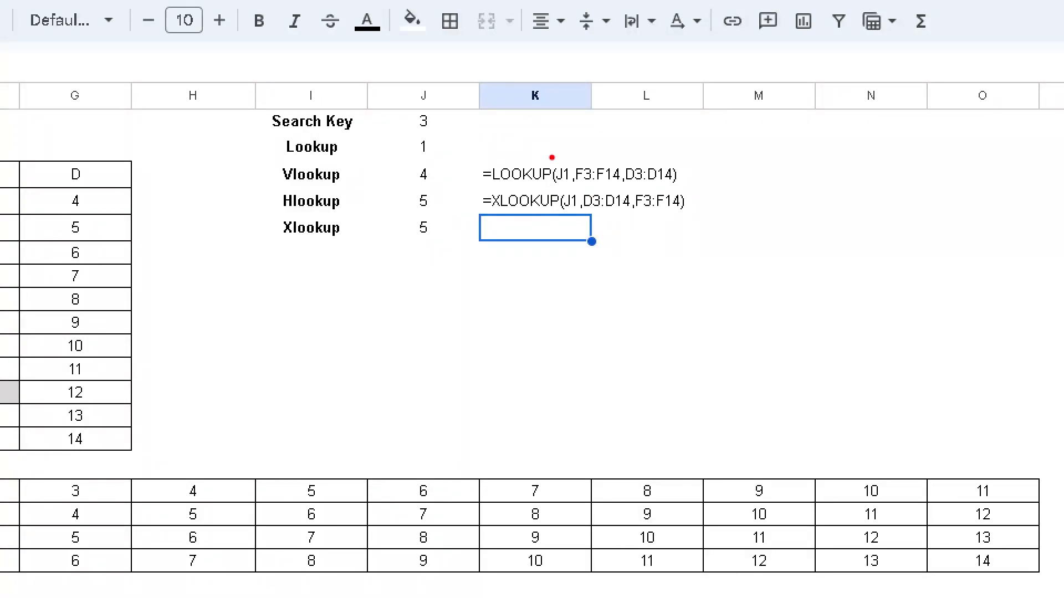
# Compare the search key, search range and result range arguments of the LOOKUP and XLOOKUP formulas shown in K3 and K4
pyautogui.moveTo(595, 162)
pyautogui.mouseDown()
pyautogui.moveTo(601, 133)
pyautogui.moveTo(604, 158)
pyautogui.moveTo(551, 156)
pyautogui.moveTo(561, 160)
pyautogui.mouseUp()
pyautogui.moveTo(556, 150); pyautogui.dragTo(553, 165)
pyautogui.moveTo(554, 231)
pyautogui.mouseDown()
pyautogui.moveTo(567, 216)
pyautogui.moveTo(571, 232)
pyautogui.moveTo(547, 251)
pyautogui.mouseUp()
pyautogui.moveTo(596, 221)
pyautogui.mouseDown()
pyautogui.moveTo(607, 213)
pyautogui.moveTo(615, 225)
pyautogui.moveTo(597, 265)
pyautogui.mouseUp()
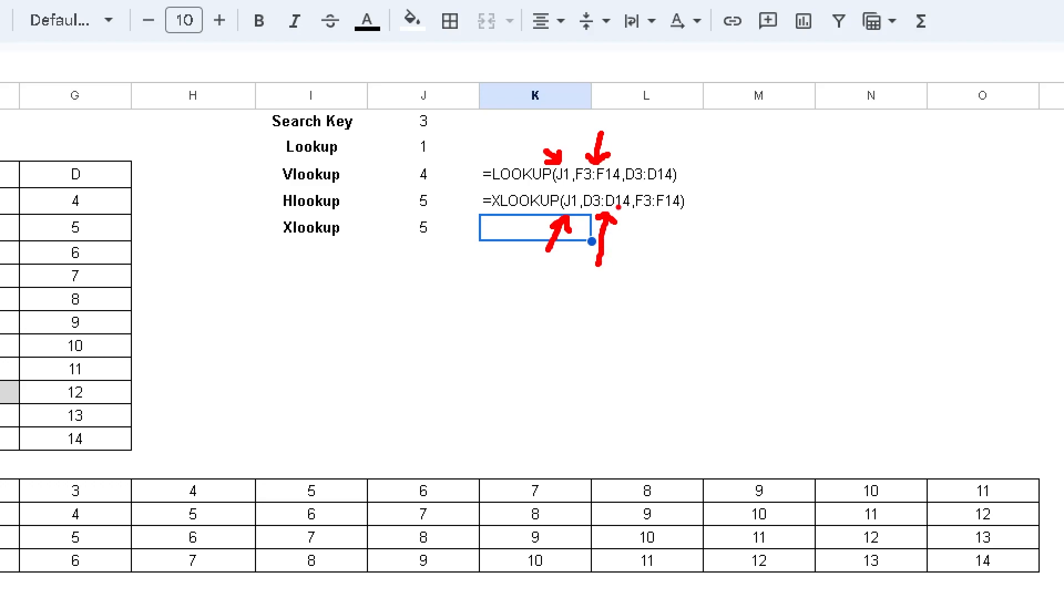
pyautogui.moveTo(677, 174); pyautogui.dragTo(713, 158)
pyautogui.moveTo(737, 231)
pyautogui.mouseDown()
pyautogui.moveTo(685, 205)
pyautogui.moveTo(679, 220)
pyautogui.mouseUp()
pyautogui.moveTo(686, 164)
pyautogui.mouseDown()
pyautogui.moveTo(677, 175)
pyautogui.moveTo(716, 177)
pyautogui.mouseUp()
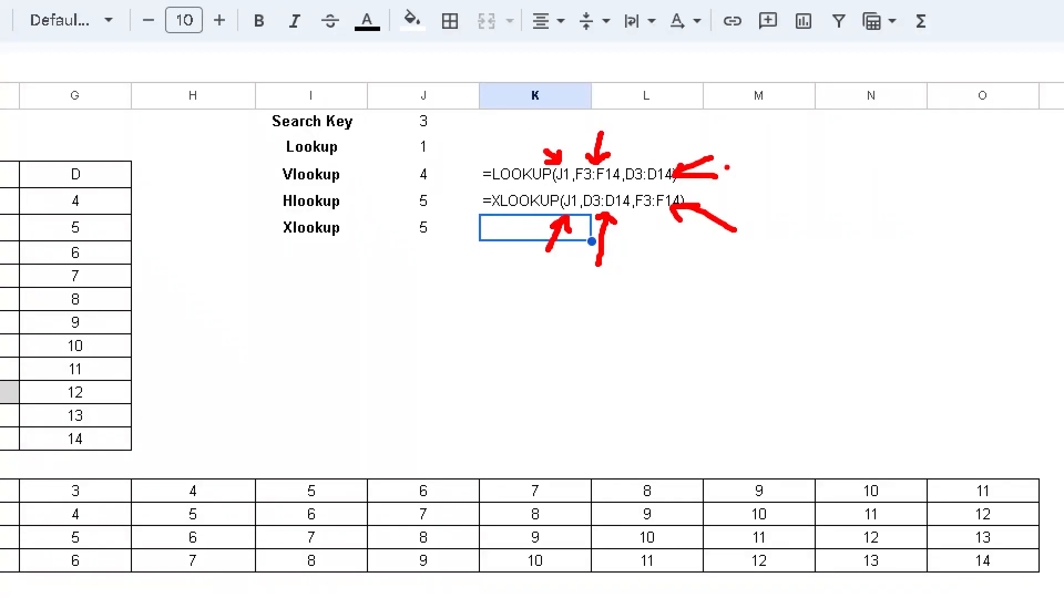
# Check the LOOKUP formula in J2 without changing it and clear the formula texts from K3:K4
pyautogui.click(444, 156)
pyautogui.doubleClick(495, 176)
pyautogui.click(535, 169)
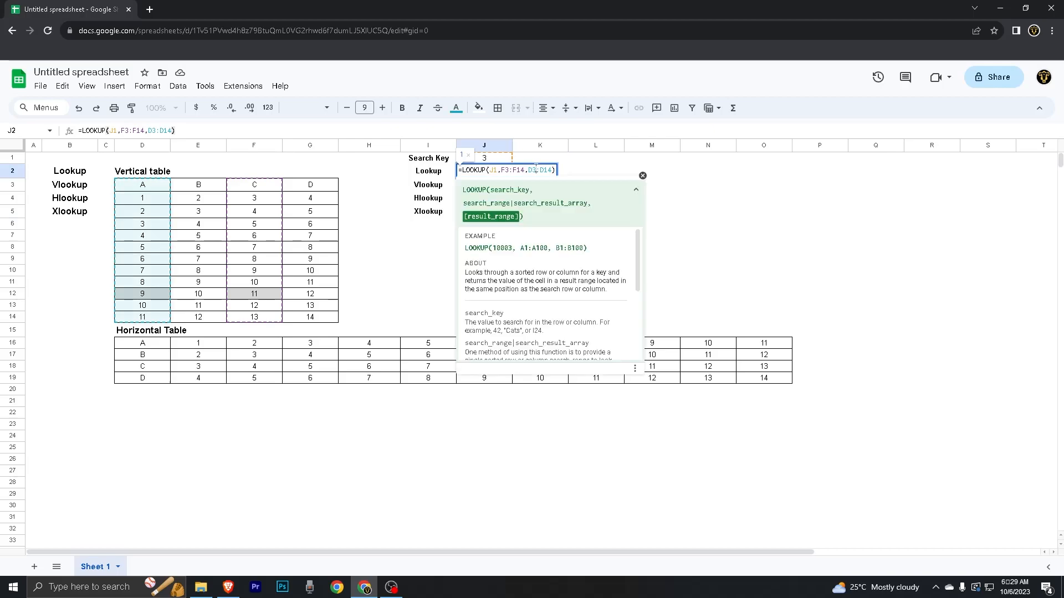
pyautogui.press('Escape')
pyautogui.click(602, 168)
pyautogui.click(602, 214)
pyautogui.moveTo(554, 185); pyautogui.dragTo(556, 200)
pyautogui.press('Delete')
pyautogui.click(575, 244)
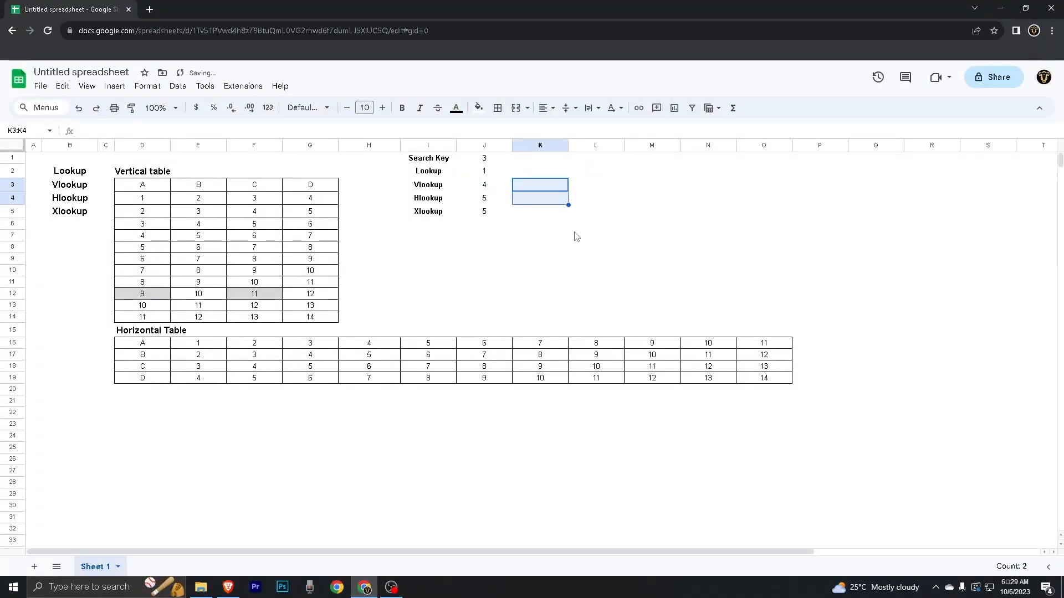
# Add a quoted first name as the missing_value argument of the XLOOKUP formula in J5
pyautogui.click(488, 213)
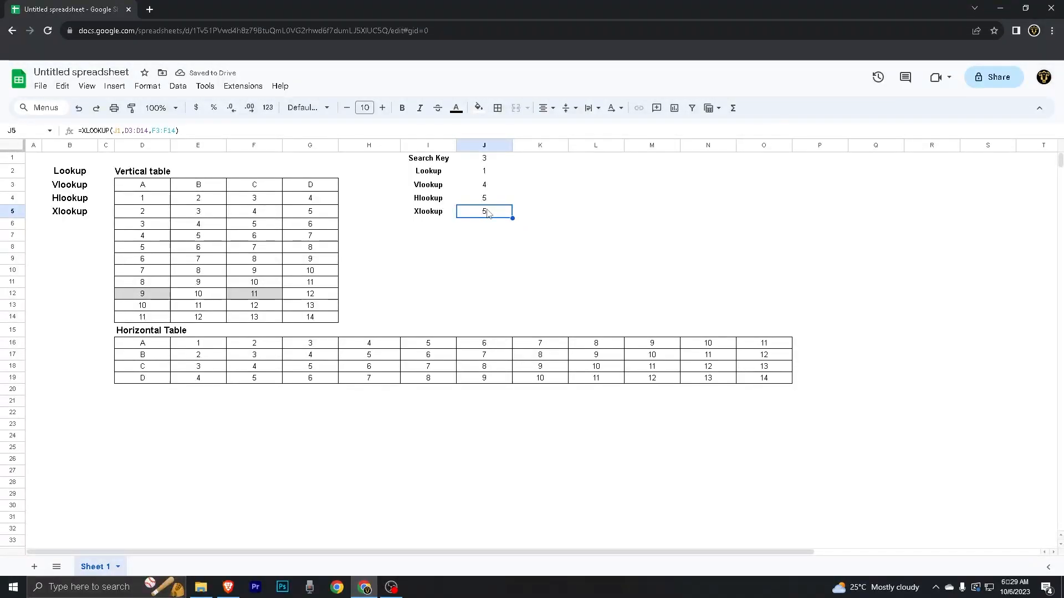
pyautogui.doubleClick(488, 213)
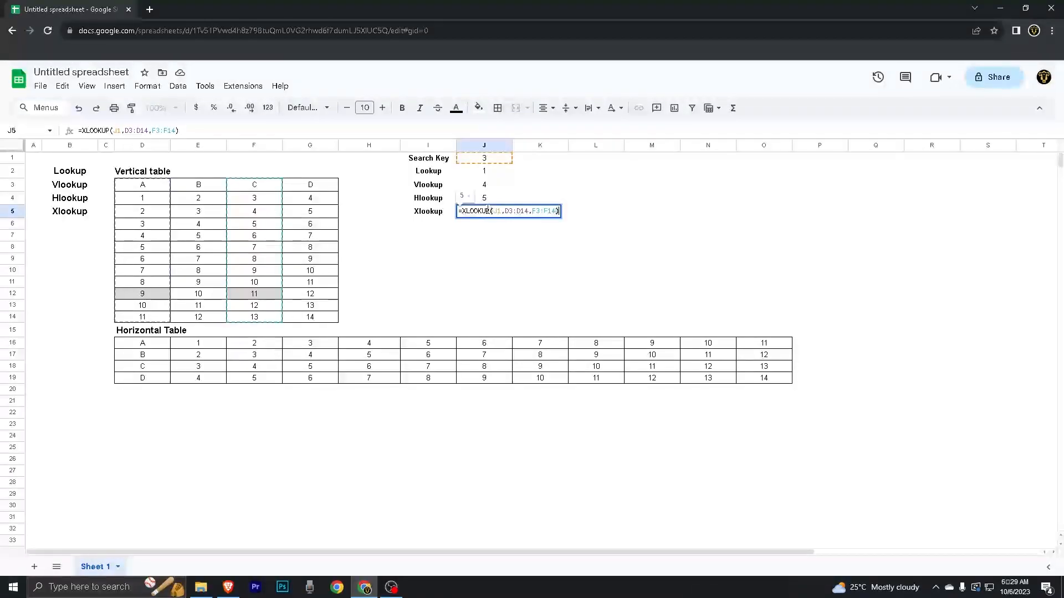
pyautogui.write(',')
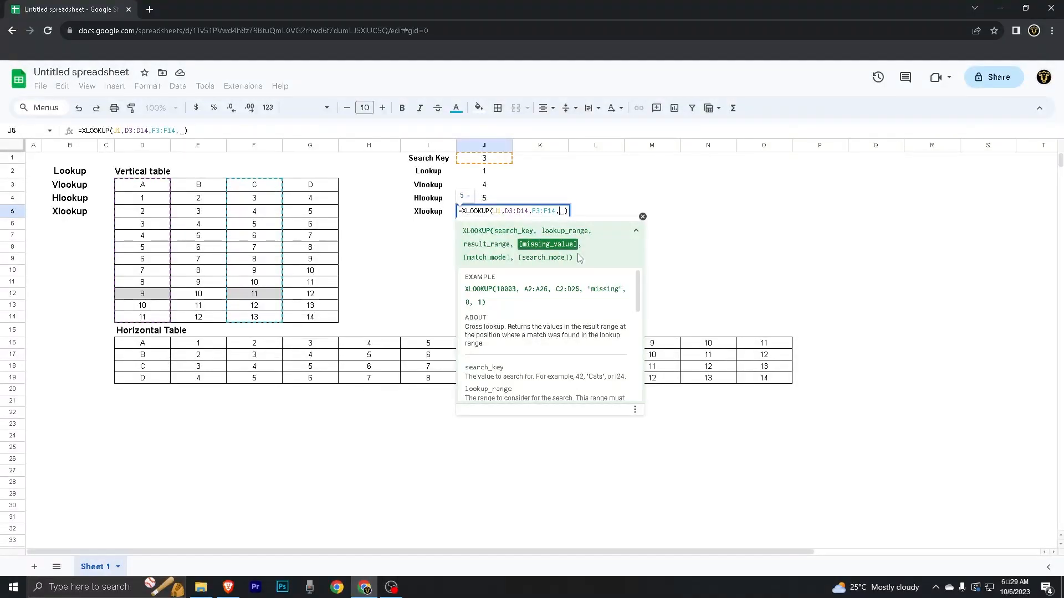
pyautogui.write('"')
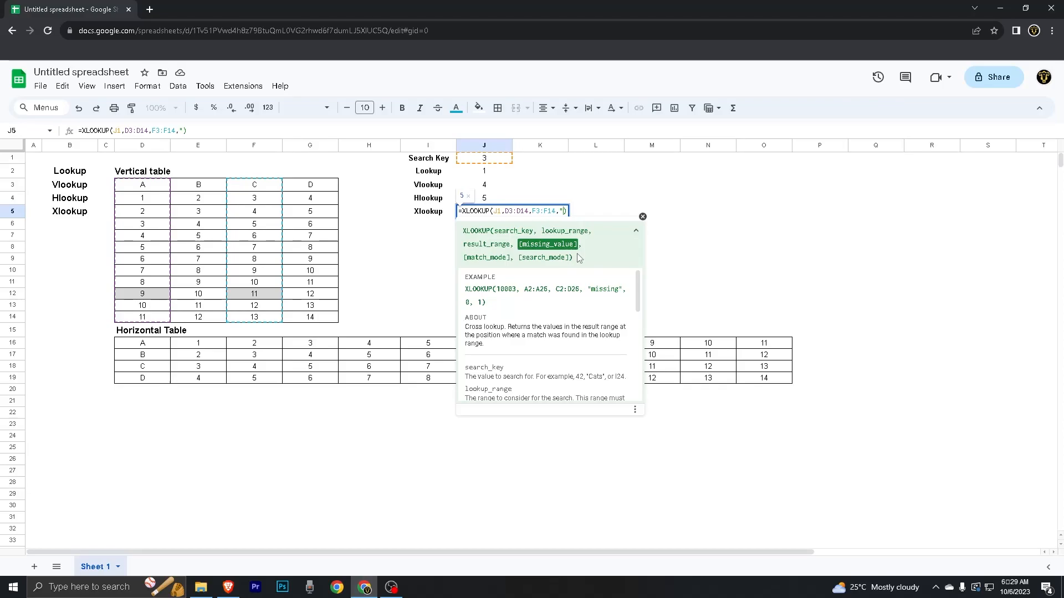
pyautogui.write('DARREN')
# Set the search key in J1 to 0 and inspect the XLOOKUP formula in J5 to test its missing value
pyautogui.press('Up')
pyautogui.press('Up')
pyautogui.press('Up')
pyautogui.press('Up')
pyautogui.write('0')
pyautogui.press('Return')
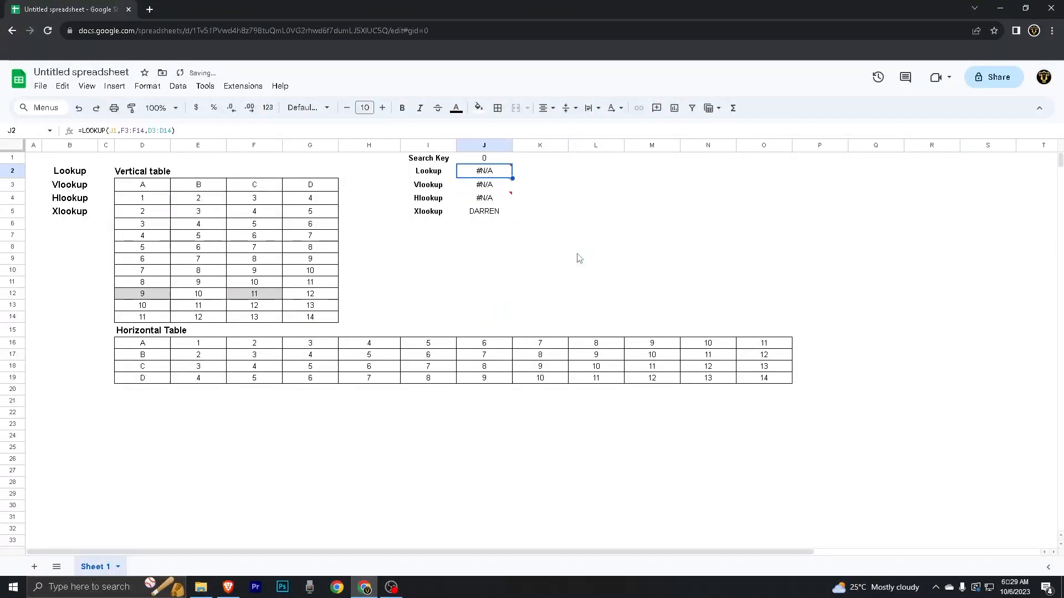
pyautogui.click(485, 214)
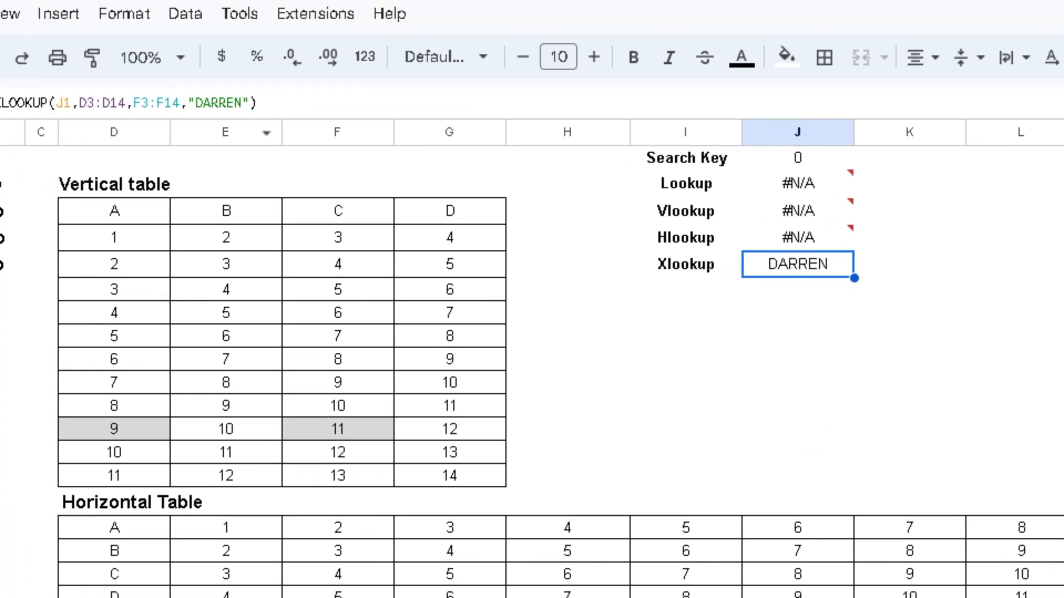
pyautogui.moveTo(250, 118)
pyautogui.mouseDown()
pyautogui.moveTo(251, 139)
pyautogui.moveTo(310, 116)
pyautogui.moveTo(380, 188)
pyautogui.mouseUp()
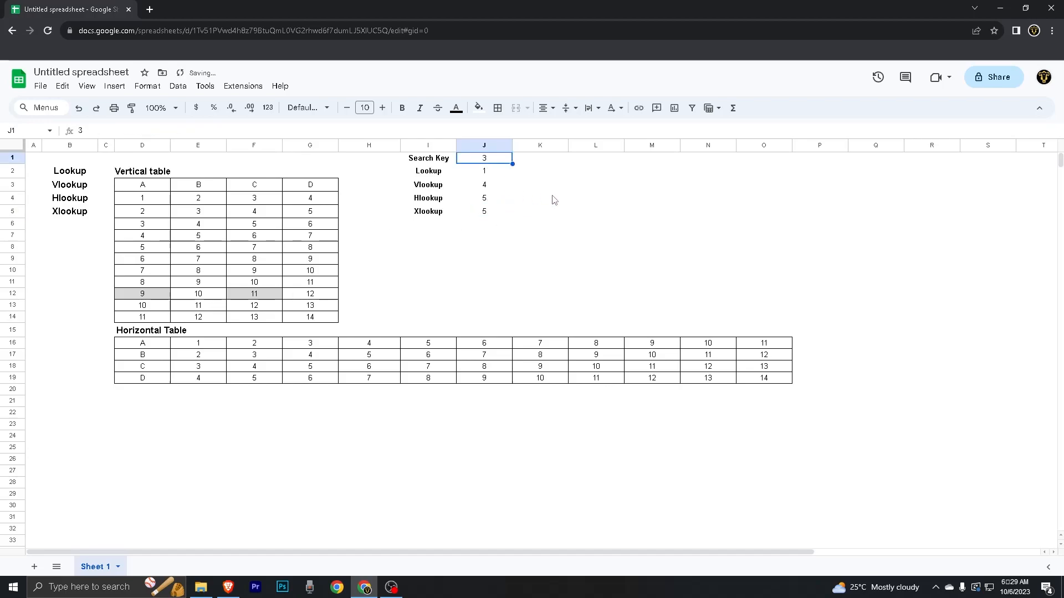
# Examine the function help of the XLOOKUP formula in J5 for the optional match_mode and search_mode arguments, leaving the formula unchanged
pyautogui.doubleClick(502, 211)
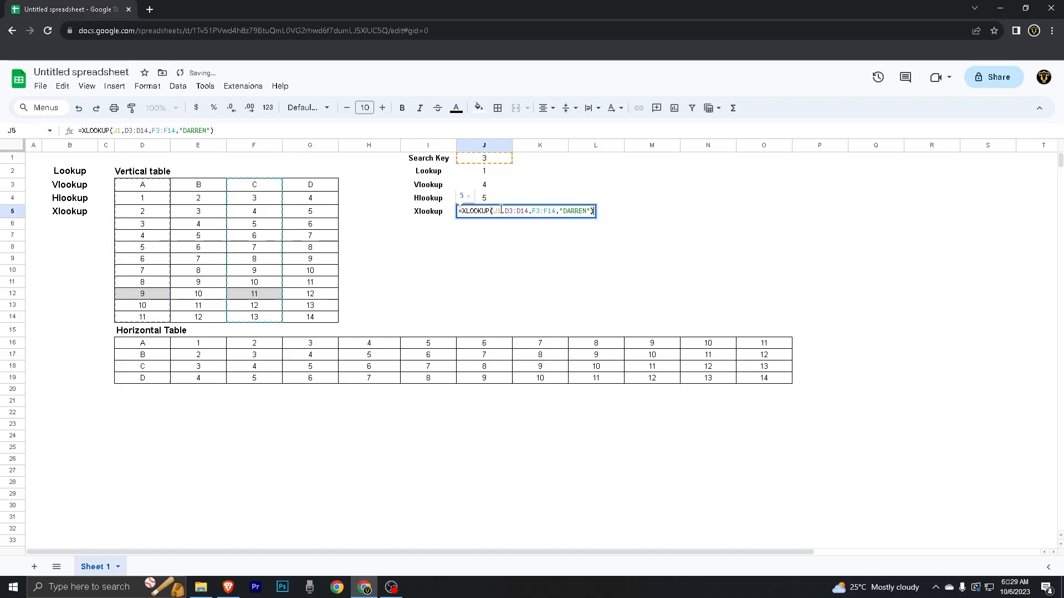
pyautogui.click(588, 213)
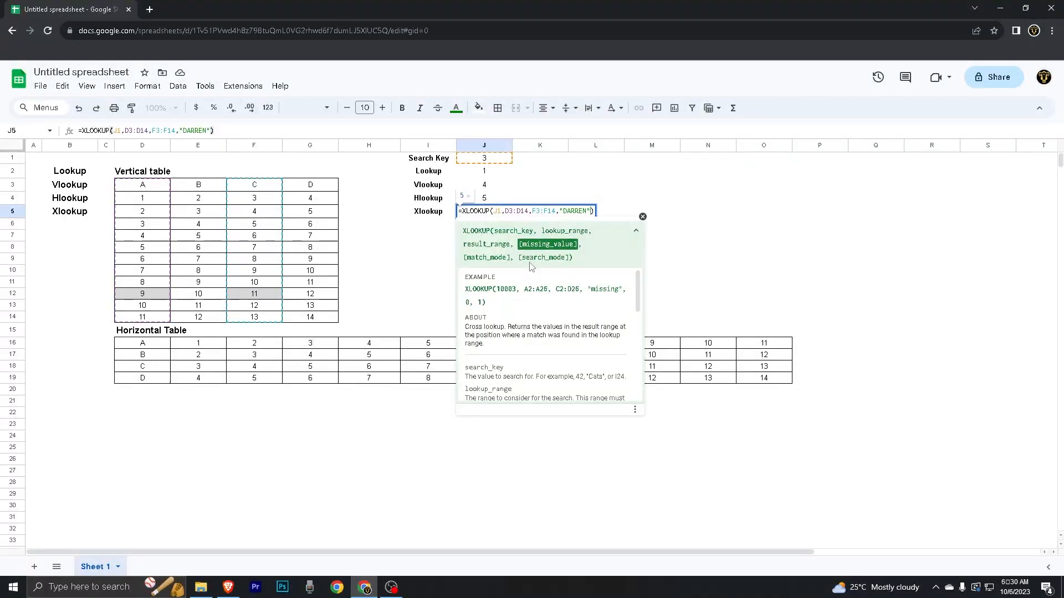
pyautogui.scroll(-5, 571, 291)
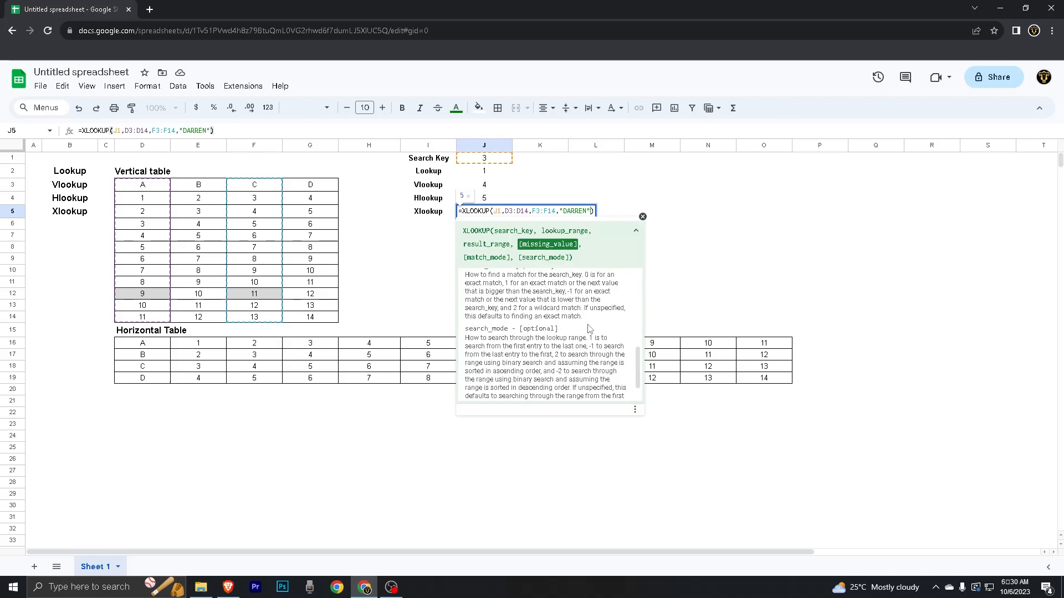
pyautogui.click(643, 217)
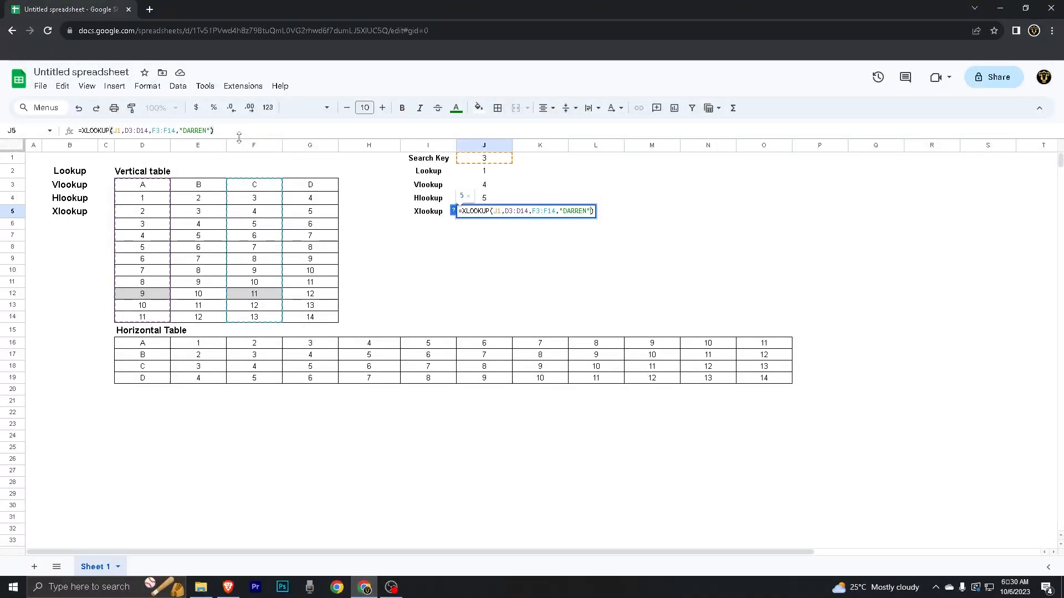
pyautogui.click(534, 211)
pyautogui.click(453, 211)
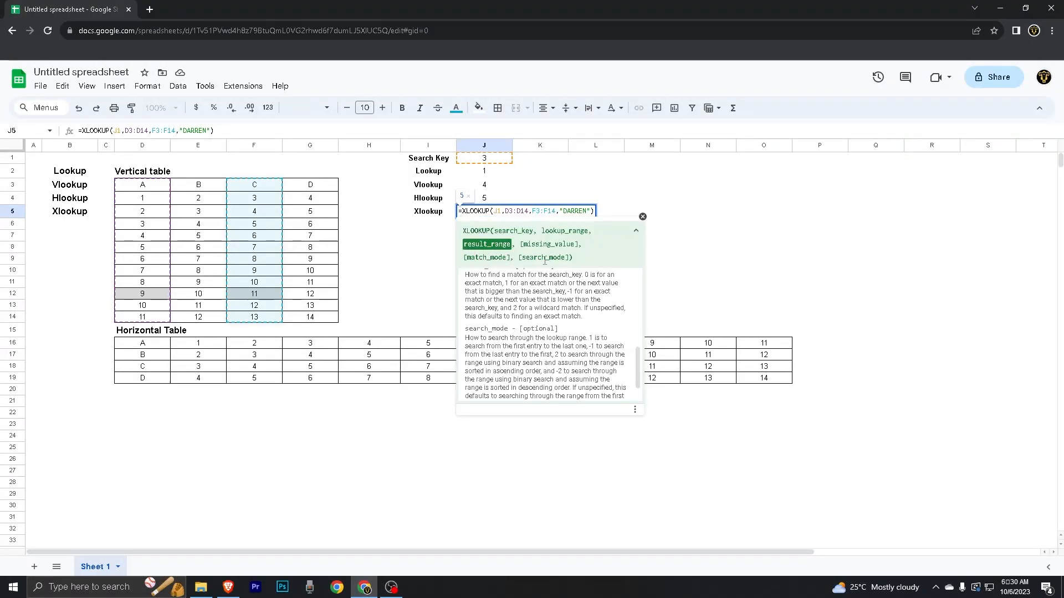
pyautogui.click(643, 216)
pyautogui.press('Escape')
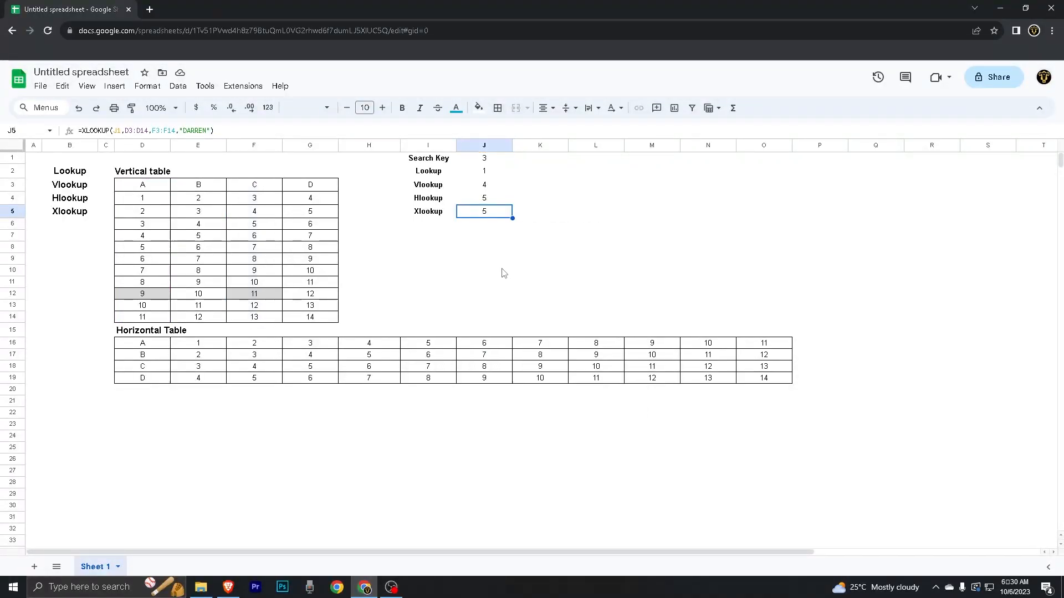